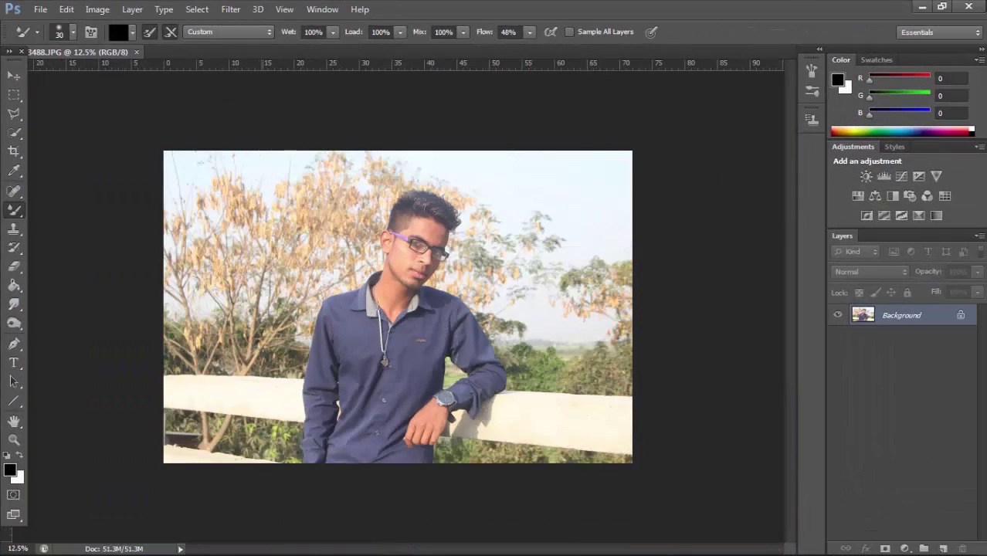
# Zoom in on the wall's left end and select the Pen tool in Path mode.
pyautogui.hotkey('ctrl', '+')
pyautogui.hotkey('ctrl', '+')
pyautogui.hotkey('ctrl', '+')
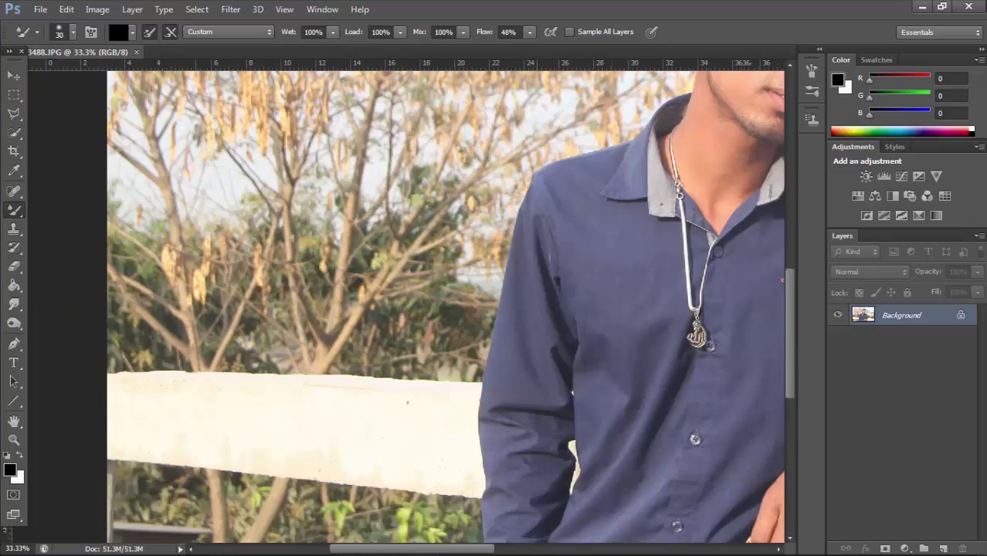
pyautogui.moveTo(463, 348); pyautogui.dragTo(564, 177)
pyautogui.hotkey('ctrl', '+')
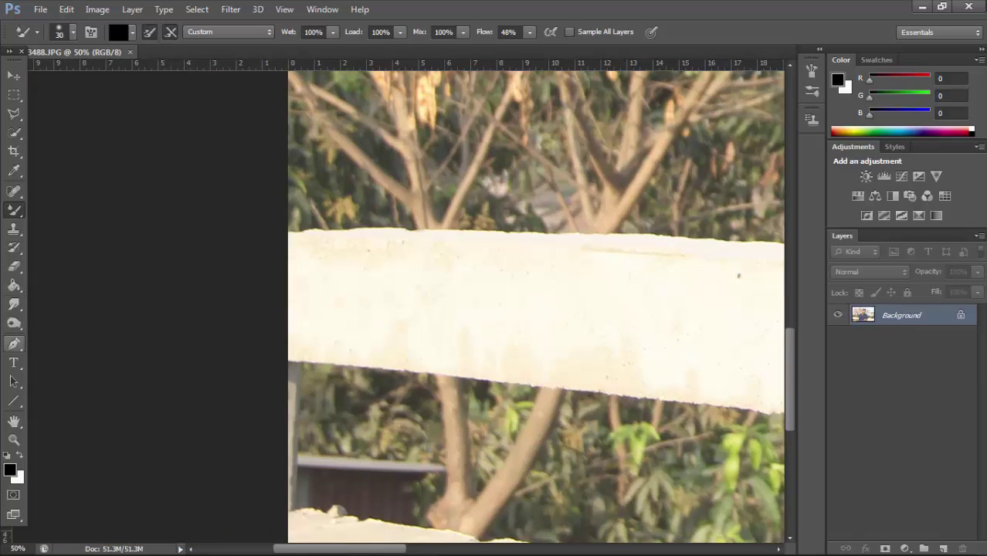
pyautogui.click(14, 345)
# Start the path at the wall's left edge and trace its top to the corner by the arm.
pyautogui.click(288, 232)
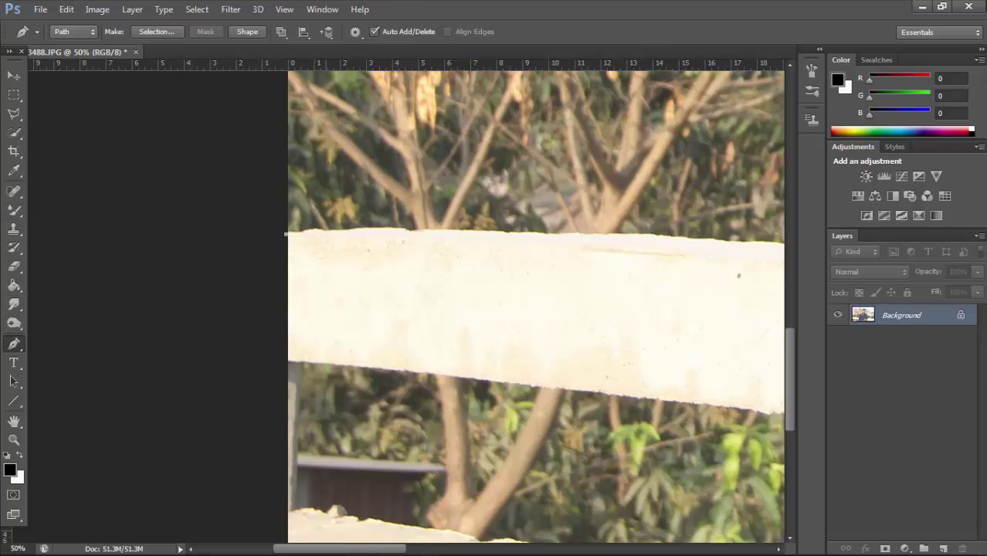
pyautogui.hotkey('ctrl', '+')
pyautogui.hotkey('ctrl', '+')
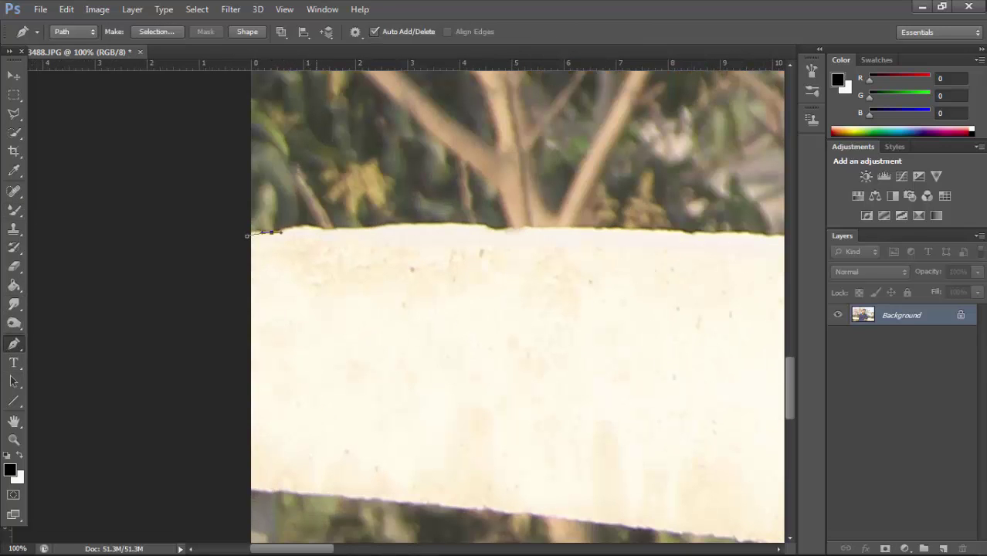
pyautogui.moveTo(316, 225); pyautogui.dragTo(327, 229)
pyautogui.moveTo(418, 222)
pyautogui.mouseDown()
pyautogui.moveTo(494, 229)
pyautogui.moveTo(251, 230)
pyautogui.mouseUp()
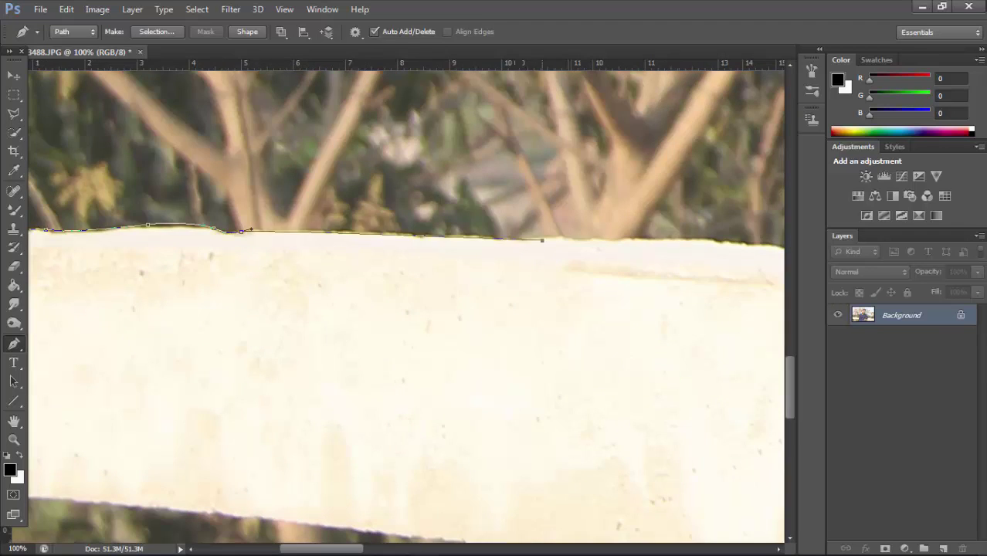
pyautogui.moveTo(649, 232)
pyautogui.mouseDown()
pyautogui.moveTo(397, 208)
pyautogui.moveTo(479, 226)
pyautogui.moveTo(465, 227)
pyautogui.mouseUp()
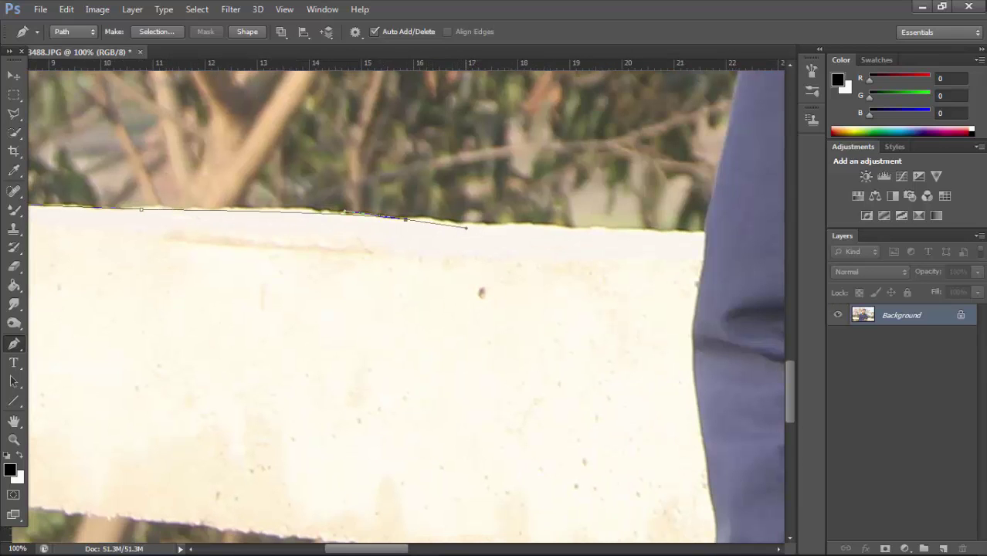
pyautogui.hotkey('ctrl', 'z')
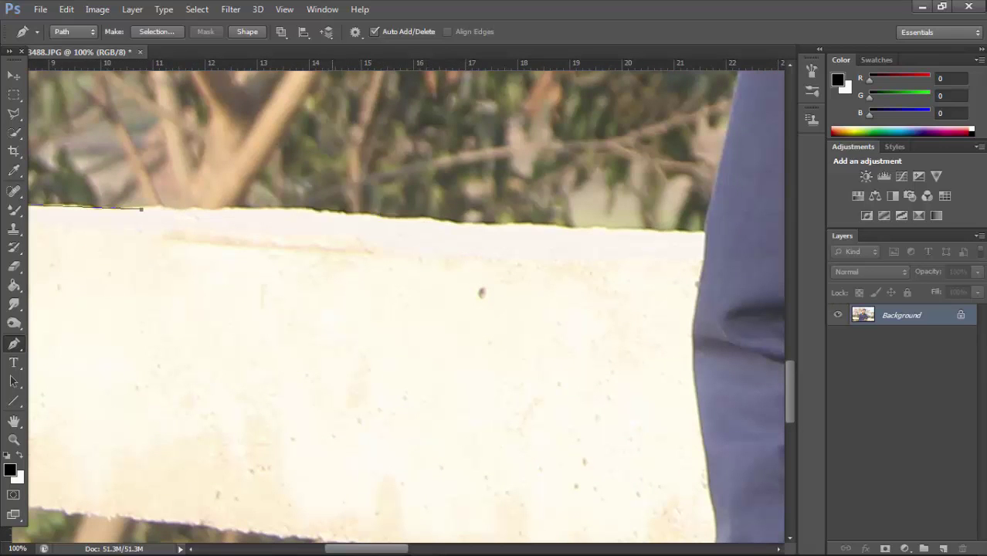
pyautogui.moveTo(335, 213); pyautogui.dragTo(378, 216)
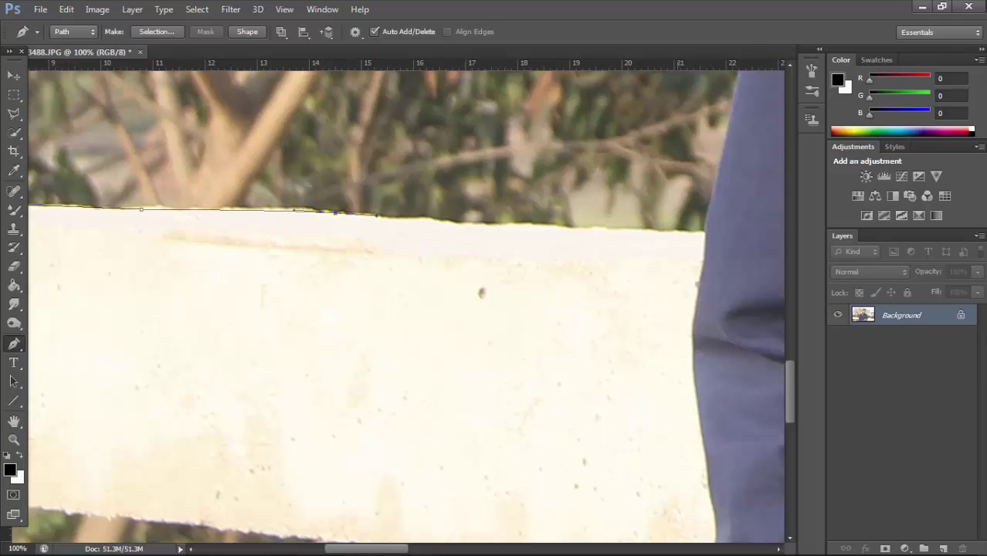
pyautogui.moveTo(706, 226); pyautogui.dragTo(520, 315)
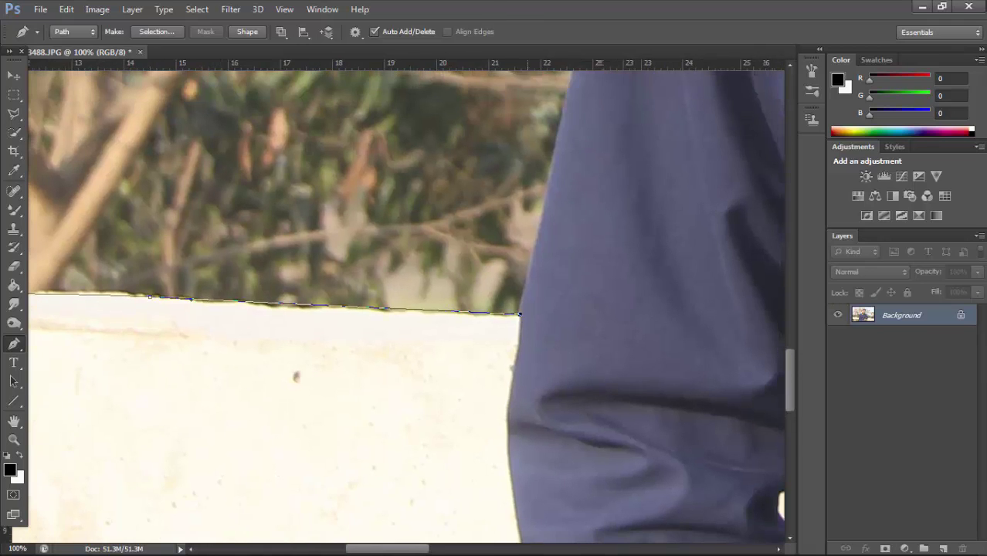
pyautogui.click(520, 315)
# Continue the path up the arm's edge and the shoulder edge.
pyautogui.moveTo(541, 232); pyautogui.dragTo(487, 348)
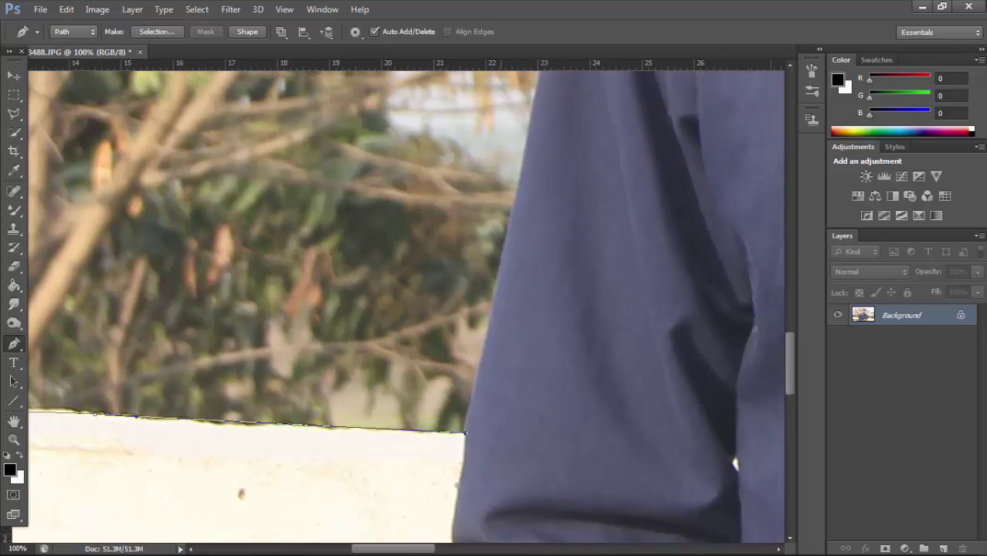
pyautogui.click(510, 212)
pyautogui.moveTo(510, 213); pyautogui.dragTo(432, 446)
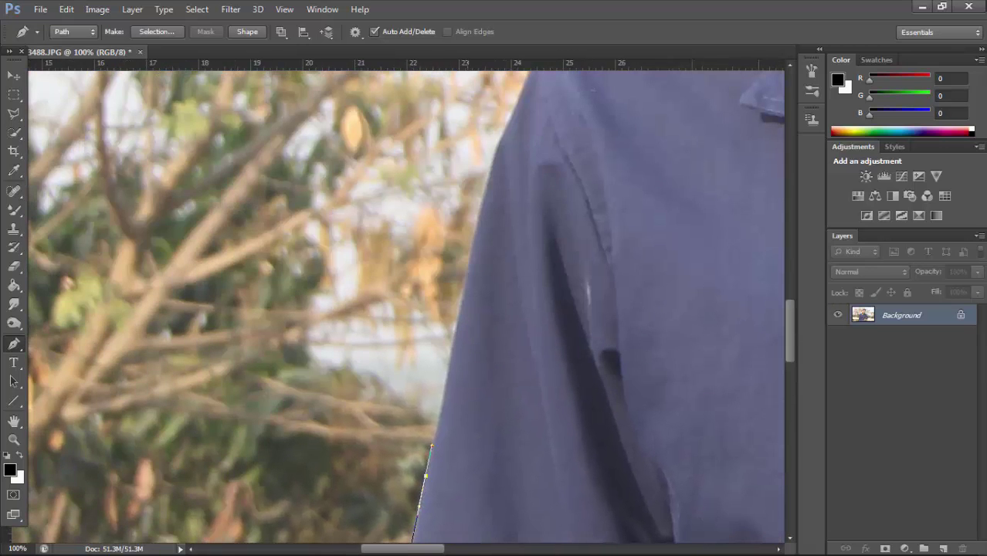
pyautogui.click(468, 274)
pyautogui.click(477, 221)
pyautogui.click(487, 169)
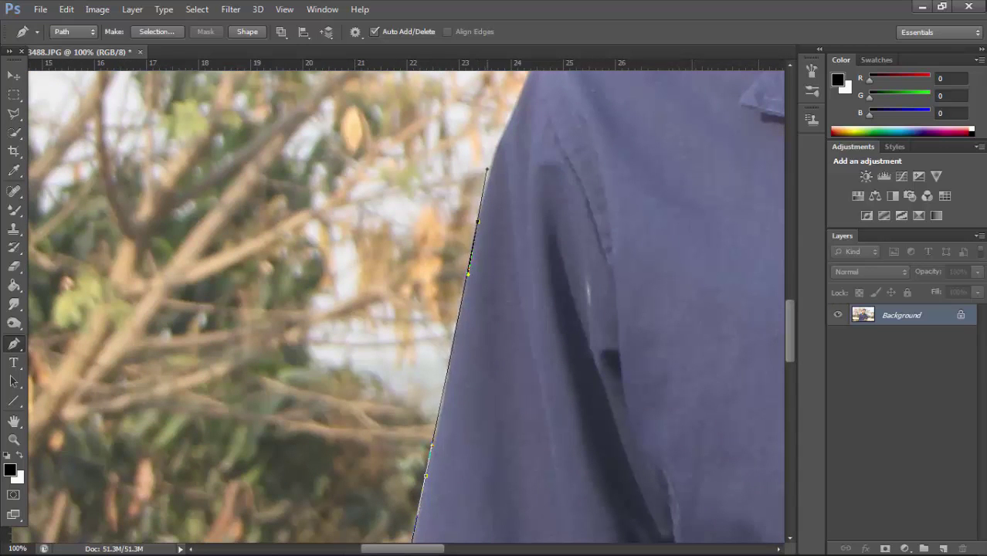
pyautogui.moveTo(487, 168); pyautogui.dragTo(438, 285)
pyautogui.click(450, 260)
pyautogui.click(469, 213)
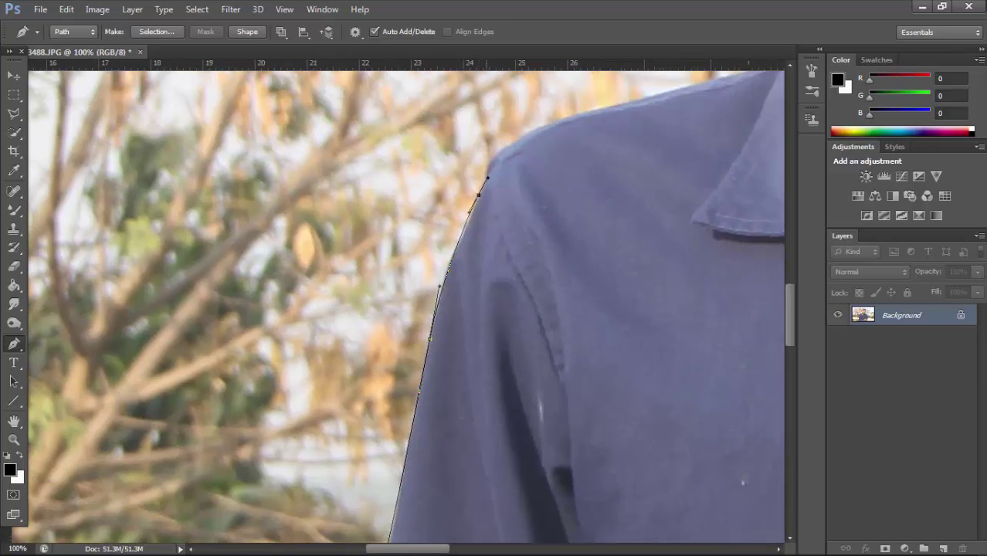
pyautogui.click(486, 176)
pyautogui.click(495, 158)
pyautogui.click(505, 143)
# Trace along the shoulder top and collar, then up the neck to just below the earlobe.
pyautogui.moveTo(505, 143); pyautogui.dragTo(345, 311)
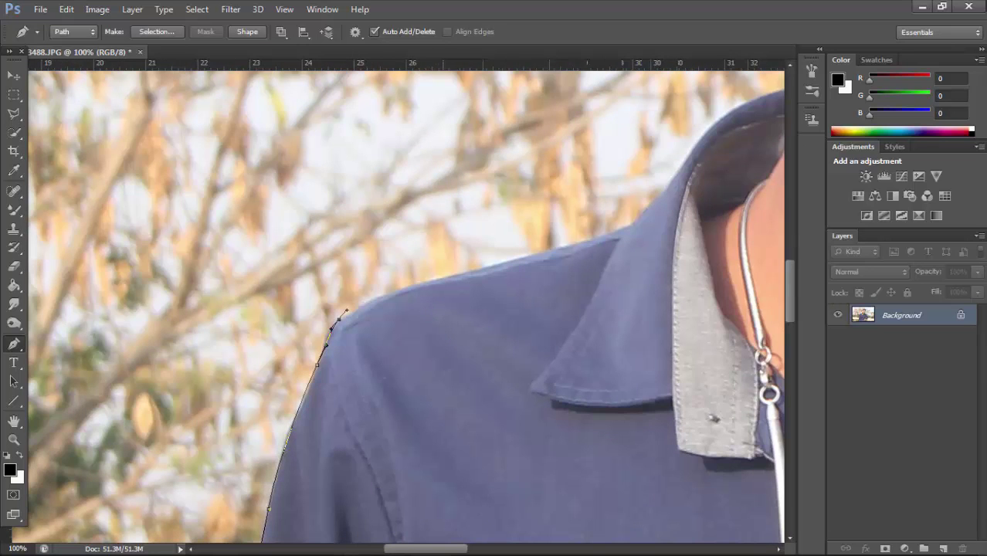
pyautogui.moveTo(438, 277)
pyautogui.mouseDown()
pyautogui.moveTo(473, 272)
pyautogui.moveTo(376, 364)
pyautogui.mouseUp()
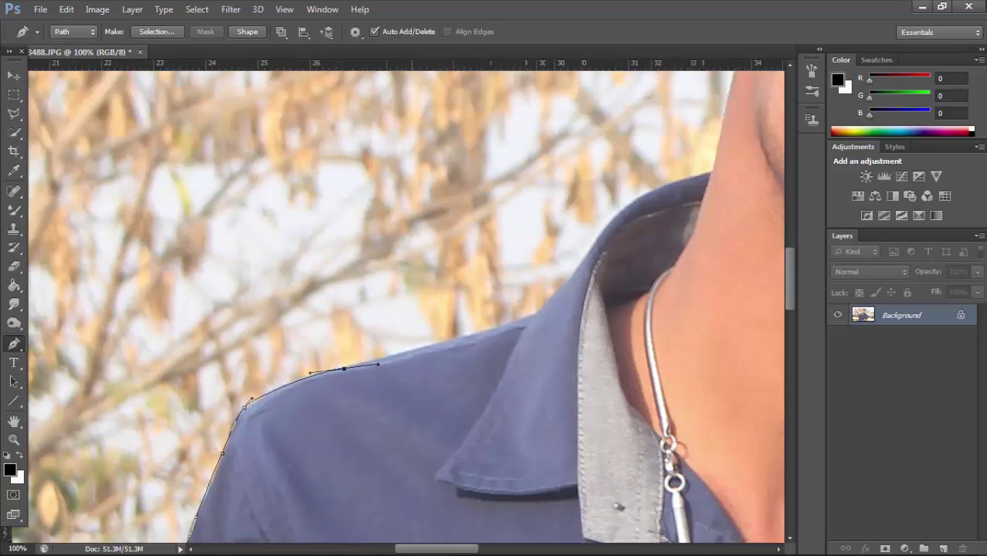
pyautogui.moveTo(496, 326)
pyautogui.mouseDown()
pyautogui.moveTo(520, 316)
pyautogui.moveTo(413, 422)
pyautogui.moveTo(509, 305)
pyautogui.mouseUp()
pyautogui.click(541, 309)
pyautogui.click(515, 309)
pyautogui.moveTo(571, 287)
pyautogui.mouseDown()
pyautogui.moveTo(582, 286)
pyautogui.moveTo(518, 347)
pyautogui.moveTo(452, 462)
pyautogui.mouseUp()
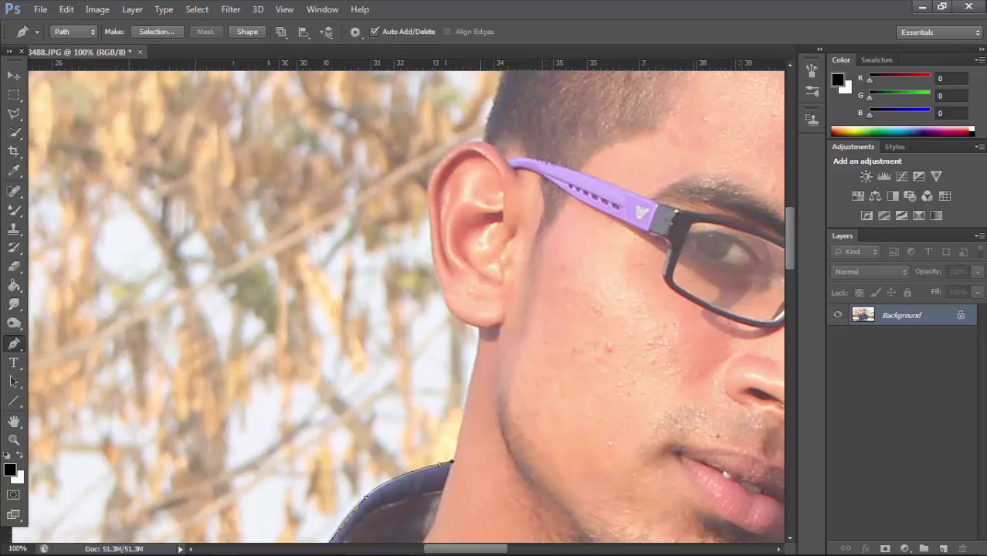
pyautogui.moveTo(481, 343); pyautogui.dragTo(480, 326)
pyautogui.keyDown('alt'); pyautogui.click(480, 337); pyautogui.keyUp('alt')
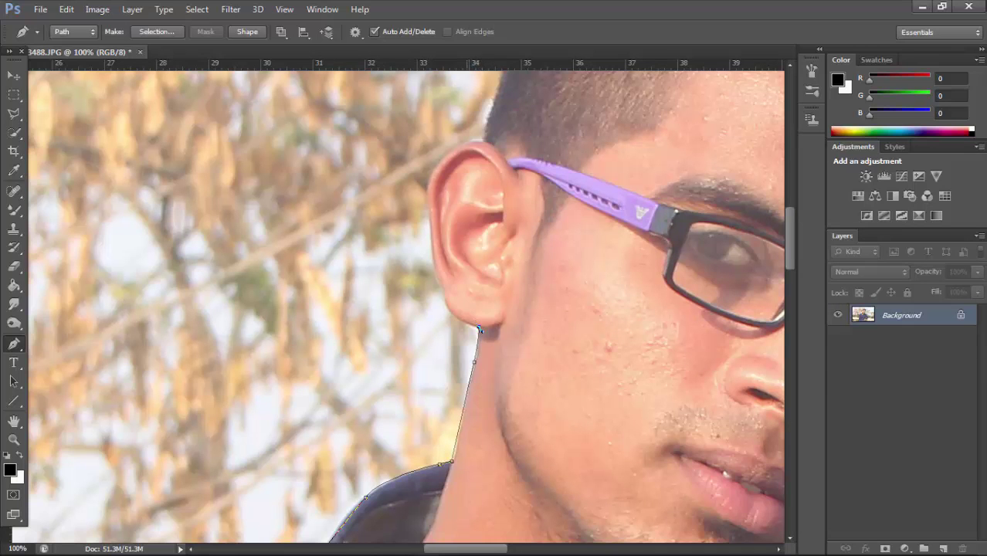
pyautogui.scroll(1, 479, 330)
pyautogui.scroll(2, 479, 330)
# Curve the path around the earlobe and up the ear rim.
pyautogui.click(416, 414)
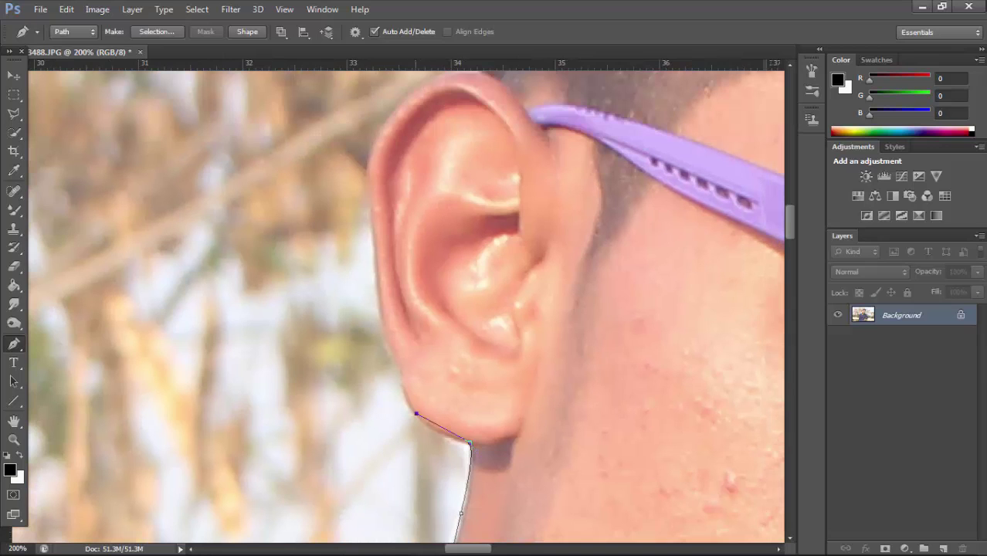
pyautogui.moveTo(416, 414); pyautogui.dragTo(411, 394)
pyautogui.moveTo(381, 300)
pyautogui.mouseDown()
pyautogui.moveTo(372, 240)
pyautogui.moveTo(345, 406)
pyautogui.mouseUp()
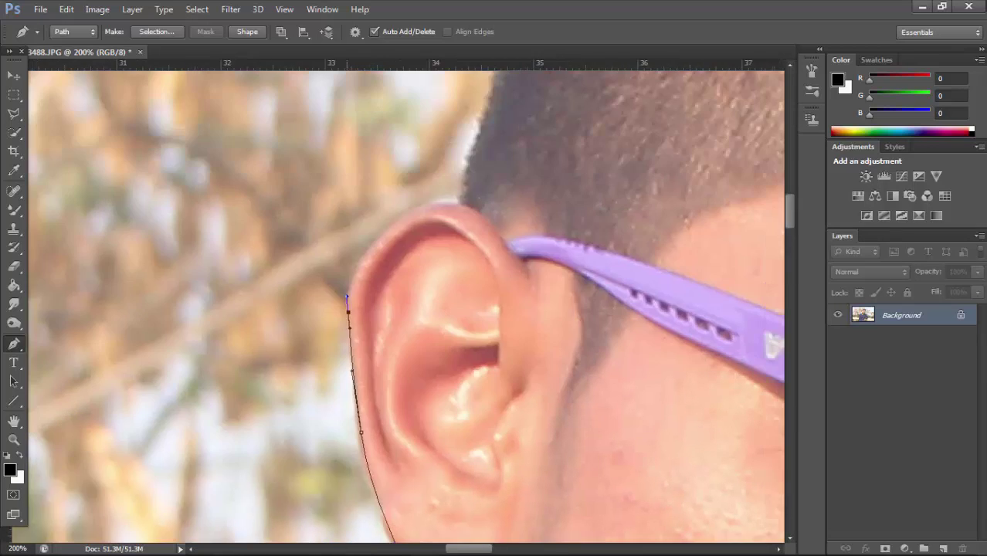
pyautogui.moveTo(344, 348); pyautogui.dragTo(344, 335)
pyautogui.moveTo(387, 263); pyautogui.dragTo(473, 243)
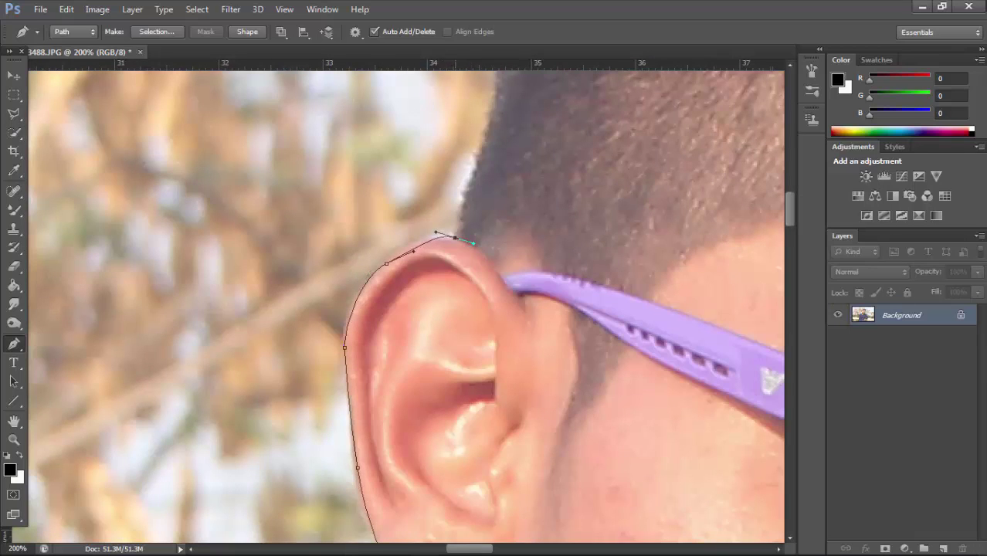
pyautogui.moveTo(464, 278); pyautogui.dragTo(413, 422)
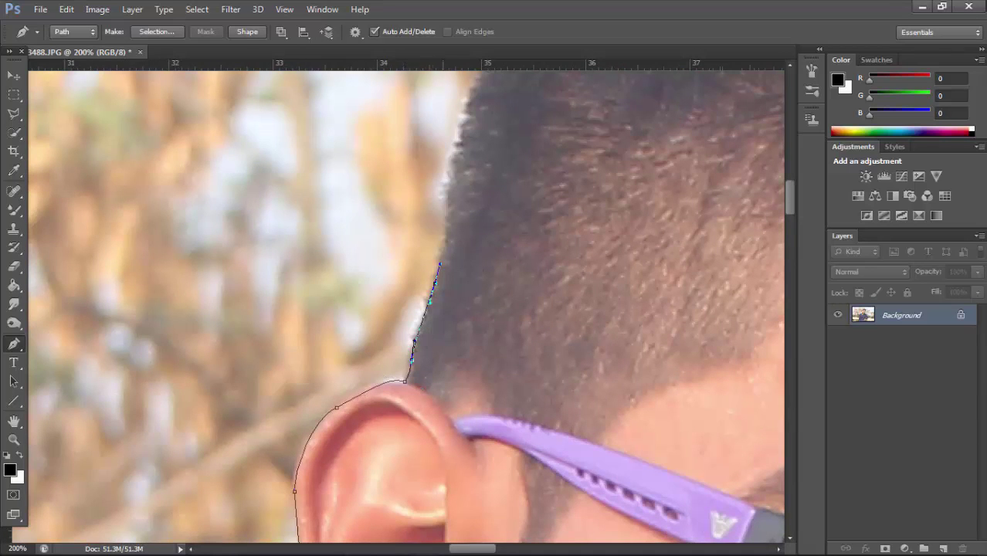
# Extend the path up the side edge of the hair.
pyautogui.click(457, 177)
pyautogui.moveTo(458, 177); pyautogui.dragTo(432, 355)
pyautogui.click(429, 309)
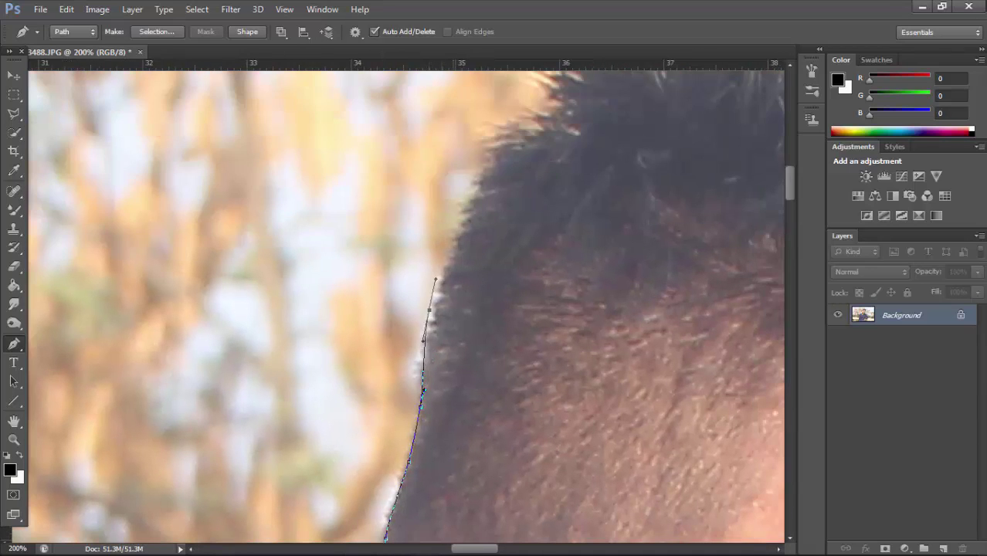
pyautogui.click(466, 230)
pyautogui.click(491, 156)
pyautogui.moveTo(492, 157); pyautogui.dragTo(292, 467)
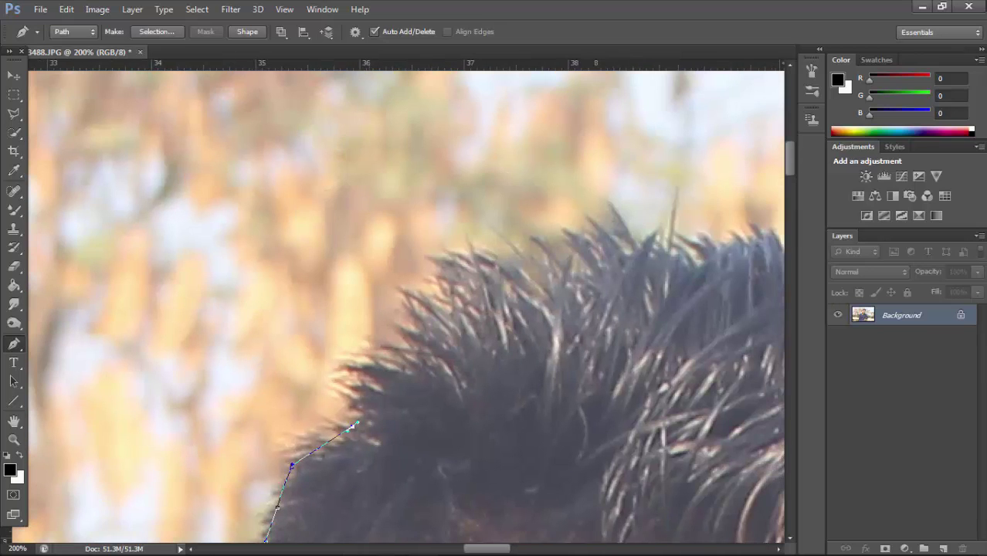
pyautogui.click(353, 426)
pyautogui.click(376, 358)
# Trace the path across the top of the hair.
pyautogui.moveTo(410, 301); pyautogui.dragTo(455, 274)
pyautogui.click(497, 246)
pyautogui.moveTo(605, 224)
pyautogui.mouseDown()
pyautogui.moveTo(676, 228)
pyautogui.moveTo(364, 236)
pyautogui.mouseUp()
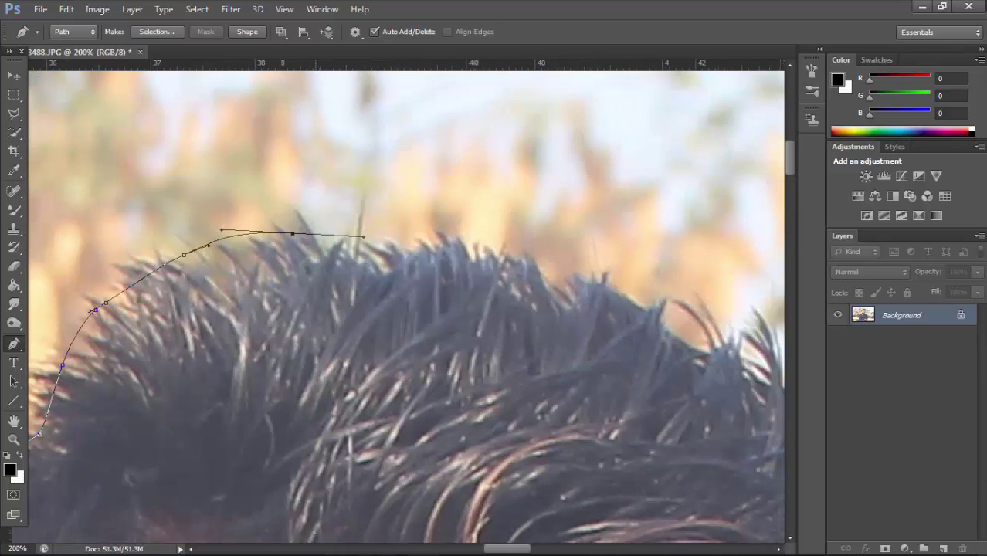
pyautogui.click(511, 255)
pyautogui.click(606, 285)
pyautogui.click(657, 305)
pyautogui.moveTo(657, 306); pyautogui.dragTo(265, 185)
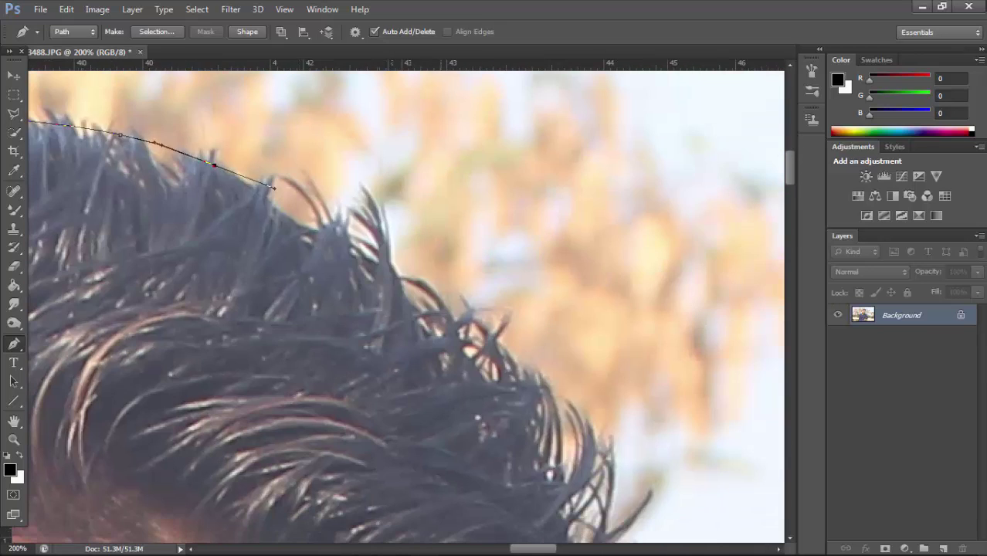
pyautogui.click(446, 291)
pyautogui.click(541, 380)
pyautogui.moveTo(584, 429); pyautogui.dragTo(572, 194)
# Bring the path down the front of the hair to the forehead and temple.
pyautogui.click(541, 394)
pyautogui.click(496, 441)
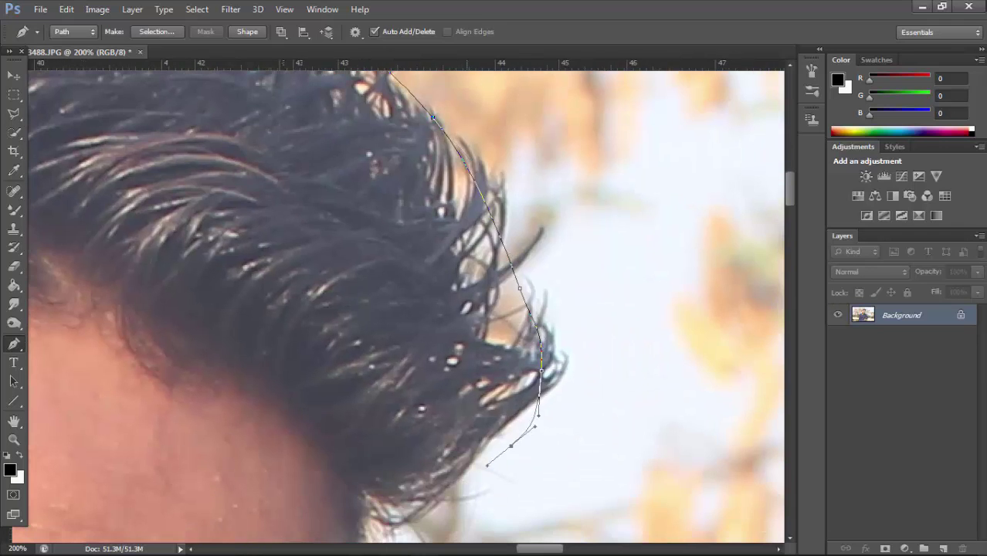
pyautogui.moveTo(496, 441); pyautogui.dragTo(515, 204)
pyautogui.click(447, 270)
pyautogui.click(392, 279)
pyautogui.click(381, 379)
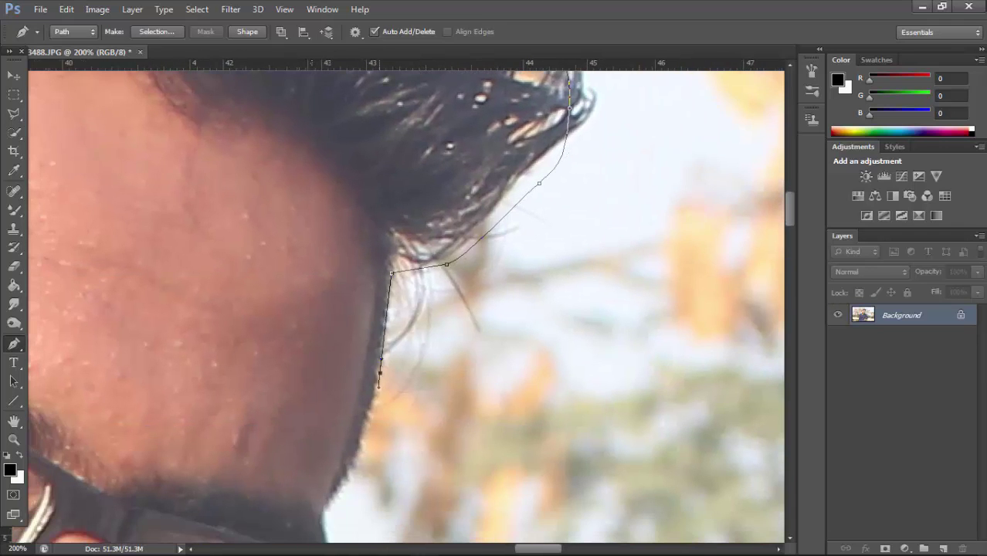
pyautogui.click(377, 413)
pyautogui.moveTo(377, 414); pyautogui.dragTo(400, 201)
pyautogui.click(369, 306)
pyautogui.click(357, 326)
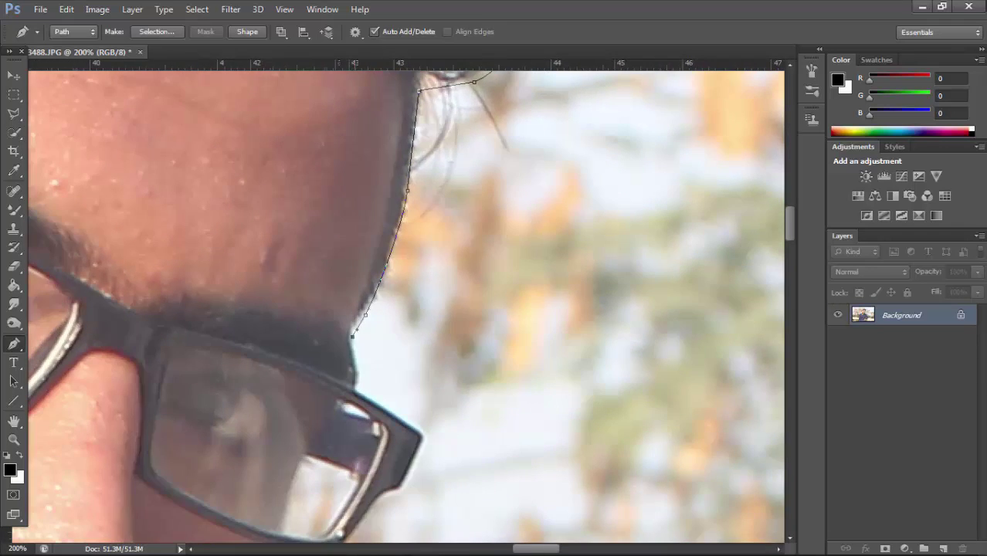
pyautogui.moveTo(357, 326)
pyautogui.mouseDown()
pyautogui.moveTo(357, 189)
pyautogui.moveTo(340, 183)
pyautogui.mouseUp()
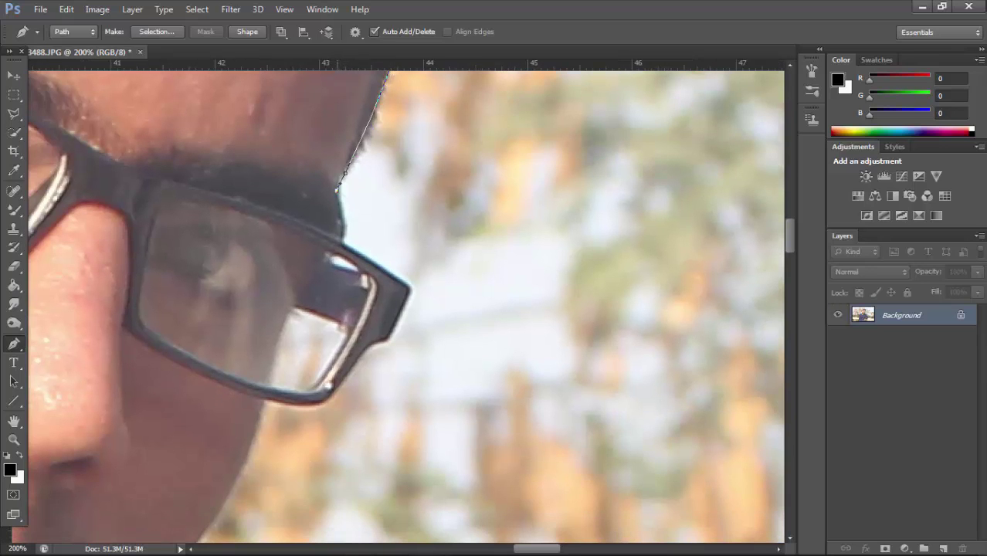
# Trace the path around the glasses frame corner and along its lower edge.
pyautogui.click(343, 228)
pyautogui.moveTo(386, 309); pyautogui.dragTo(366, 224)
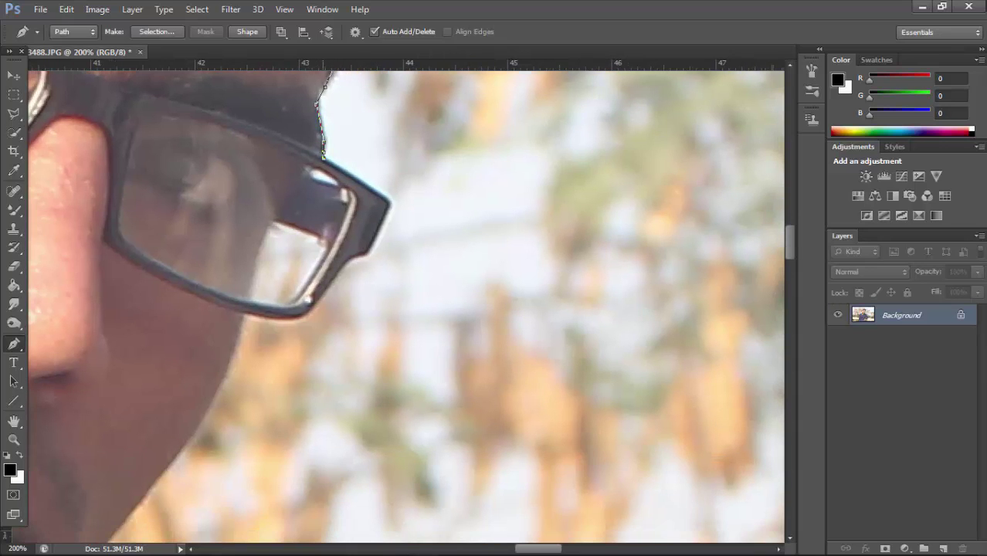
pyautogui.click(391, 204)
pyautogui.click(376, 237)
pyautogui.click(367, 253)
pyautogui.click(346, 258)
pyautogui.click(334, 283)
# Curve the path down the cheek and jaw line to where the jaw meets the collar.
pyautogui.moveTo(292, 318)
pyautogui.mouseDown()
pyautogui.moveTo(314, 317)
pyautogui.moveTo(429, 162)
pyautogui.moveTo(489, 127)
pyautogui.mouseUp()
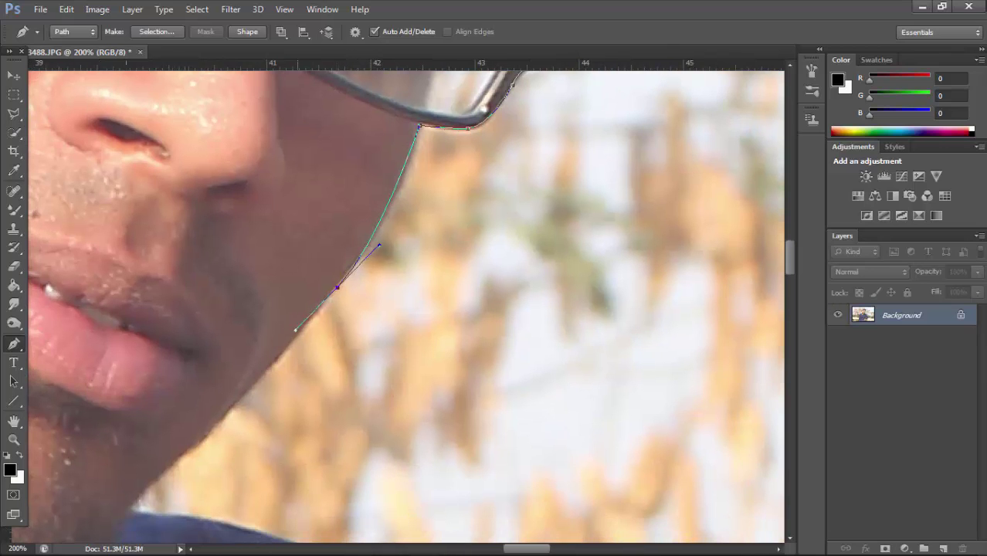
pyautogui.moveTo(337, 288)
pyautogui.mouseDown()
pyautogui.moveTo(257, 379)
pyautogui.moveTo(436, 234)
pyautogui.mouseUp()
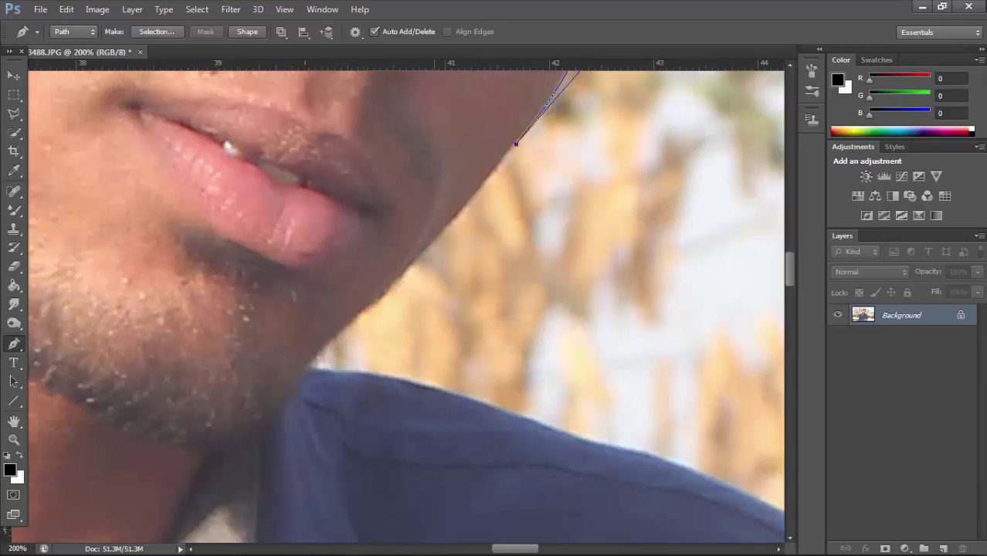
pyautogui.moveTo(386, 291); pyautogui.dragTo(359, 316)
pyautogui.click(312, 358)
pyautogui.moveTo(312, 359); pyautogui.dragTo(193, 246)
pyautogui.moveTo(308, 262); pyautogui.dragTo(350, 276)
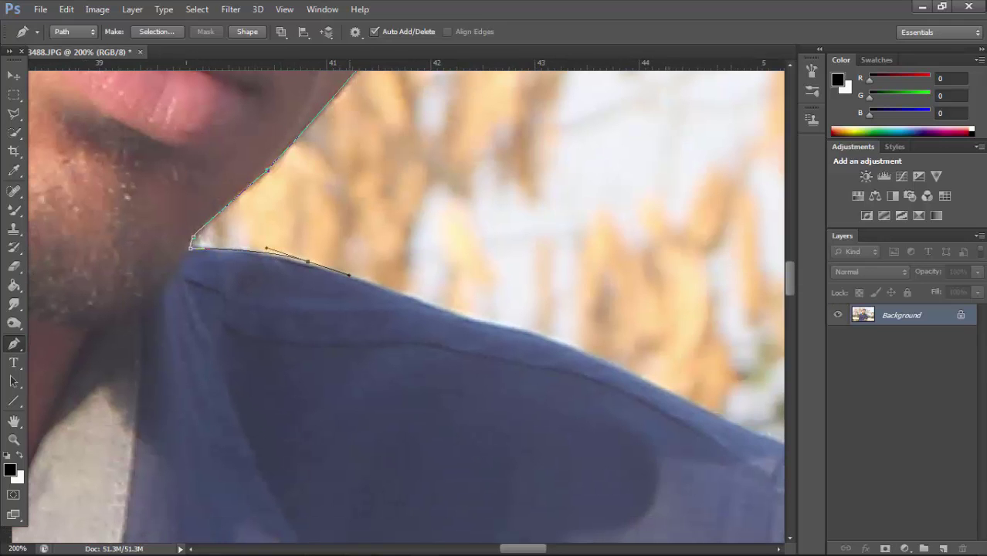
# Trace over the shoulder top and down the sleeve edge.
pyautogui.moveTo(446, 312)
pyautogui.mouseDown()
pyautogui.moveTo(473, 316)
pyautogui.moveTo(223, 107)
pyautogui.mouseUp()
pyautogui.moveTo(415, 196); pyautogui.dragTo(453, 213)
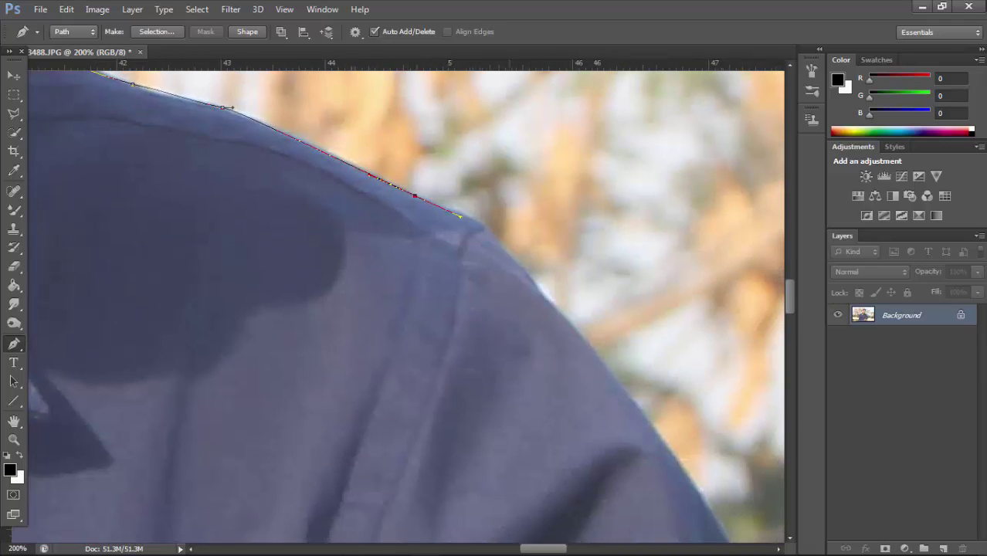
pyautogui.moveTo(519, 261)
pyautogui.mouseDown()
pyautogui.moveTo(534, 282)
pyautogui.moveTo(340, 96)
pyautogui.mouseUp()
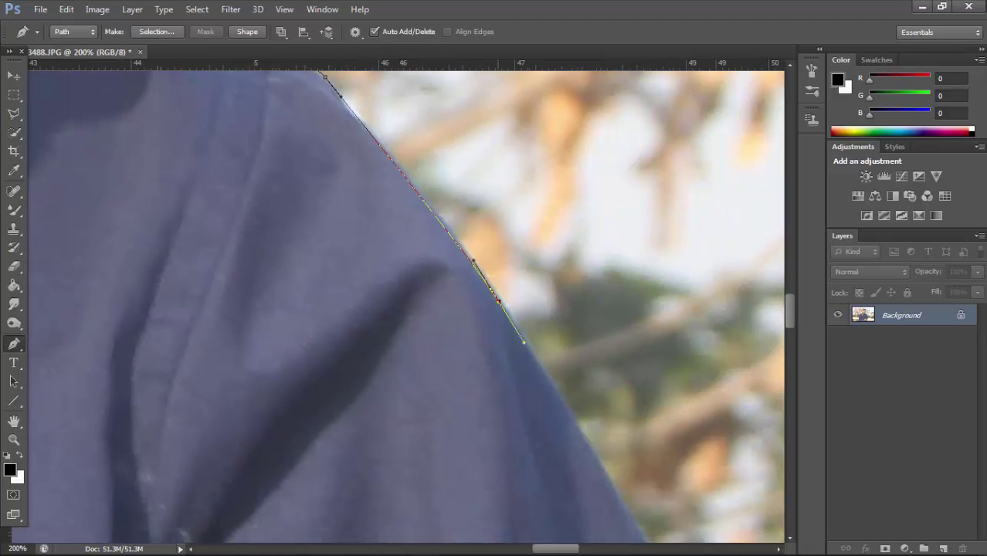
pyautogui.moveTo(499, 295)
pyautogui.mouseDown()
pyautogui.moveTo(535, 349)
pyautogui.moveTo(438, 217)
pyautogui.mouseUp()
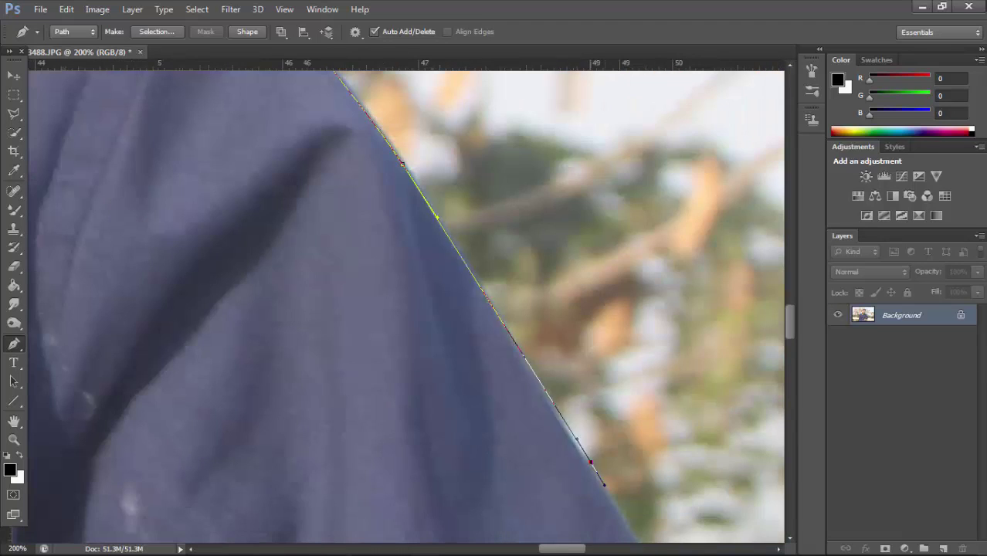
pyautogui.moveTo(590, 471)
pyautogui.mouseDown()
pyautogui.moveTo(612, 505)
pyautogui.moveTo(282, 102)
pyautogui.mouseUp()
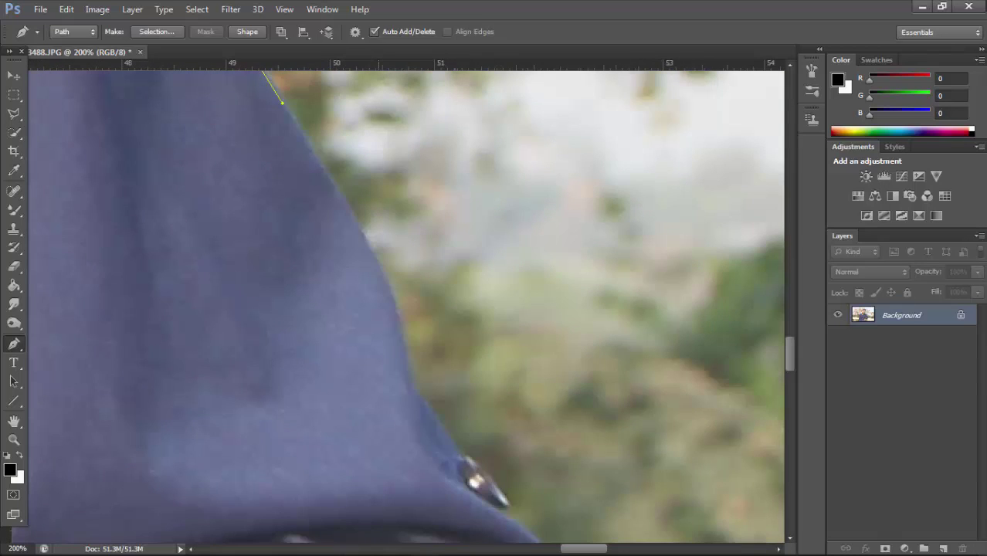
pyautogui.moveTo(379, 263); pyautogui.dragTo(395, 301)
pyautogui.moveTo(416, 386)
pyautogui.mouseDown()
pyautogui.moveTo(425, 405)
pyautogui.moveTo(137, 396)
pyautogui.moveTo(329, 136)
pyautogui.moveTo(374, 179)
pyautogui.moveTo(340, 140)
pyautogui.mouseUp()
# Follow the jacket's outer edge down to where it meets the wall.
pyautogui.moveTo(417, 236)
pyautogui.mouseDown()
pyautogui.moveTo(433, 291)
pyautogui.moveTo(427, 180)
pyautogui.mouseUp()
pyautogui.click(423, 222)
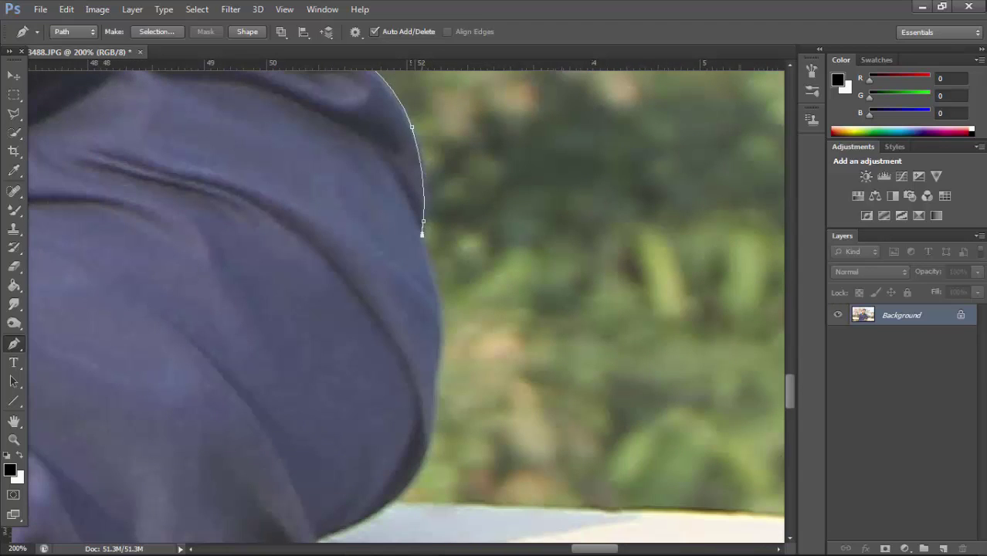
pyautogui.moveTo(423, 234); pyautogui.dragTo(410, 197)
pyautogui.moveTo(412, 250); pyautogui.dragTo(412, 264)
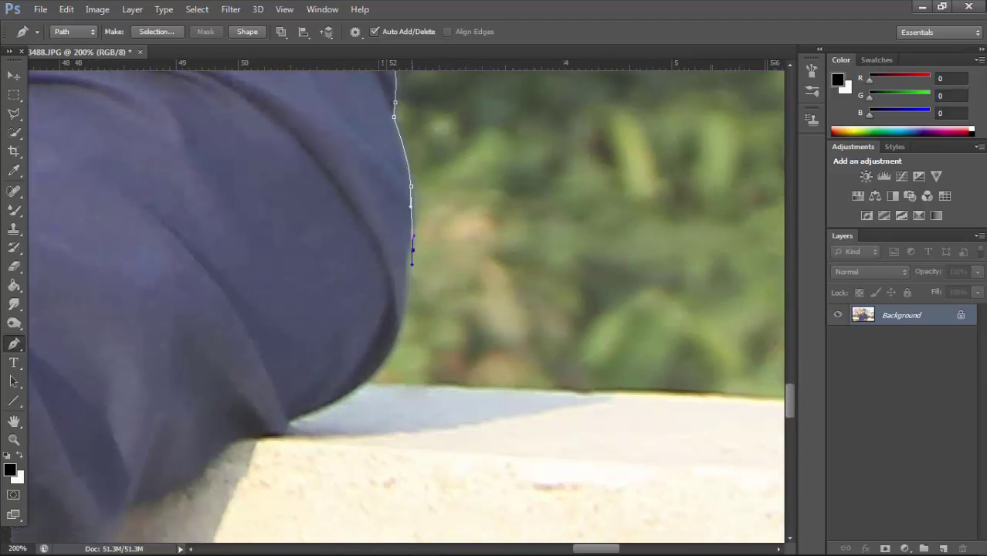
pyautogui.click(404, 298)
pyautogui.moveTo(399, 325); pyautogui.dragTo(398, 337)
pyautogui.click(360, 386)
pyautogui.moveTo(360, 386); pyautogui.dragTo(132, 361)
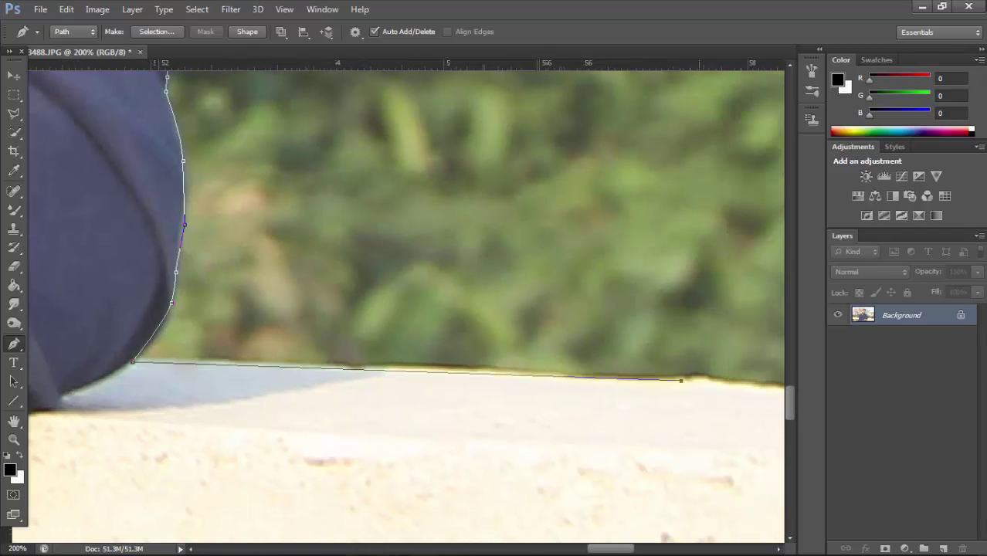
# Run the path along the wall's top edge toward the photo's right edge.
pyautogui.moveTo(734, 371); pyautogui.dragTo(46, 302)
pyautogui.click(522, 310)
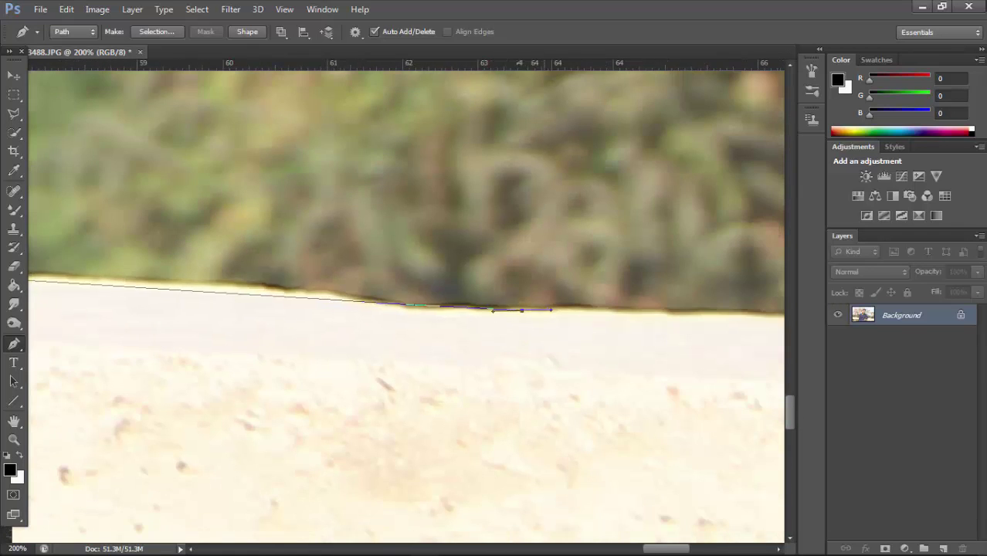
pyautogui.click(583, 314)
pyautogui.moveTo(541, 347); pyautogui.dragTo(304, 327)
pyautogui.click(568, 300)
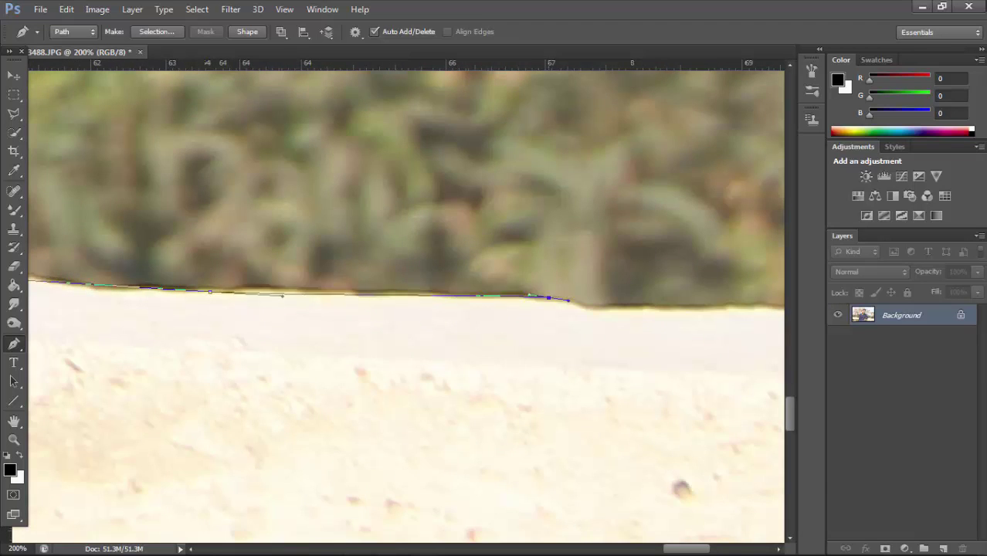
pyautogui.moveTo(588, 310); pyautogui.dragTo(610, 312)
pyautogui.moveTo(610, 313); pyautogui.dragTo(265, 325)
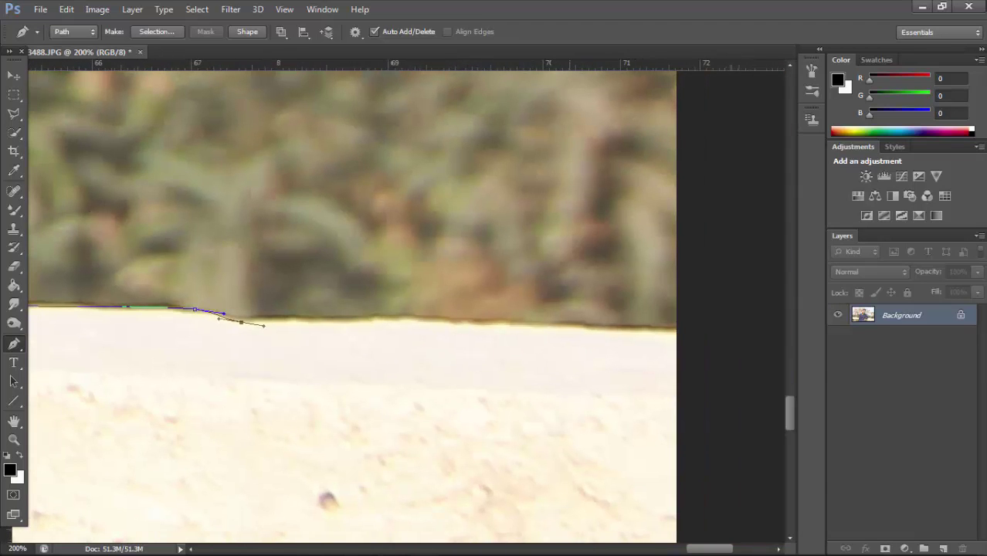
pyautogui.click(711, 328)
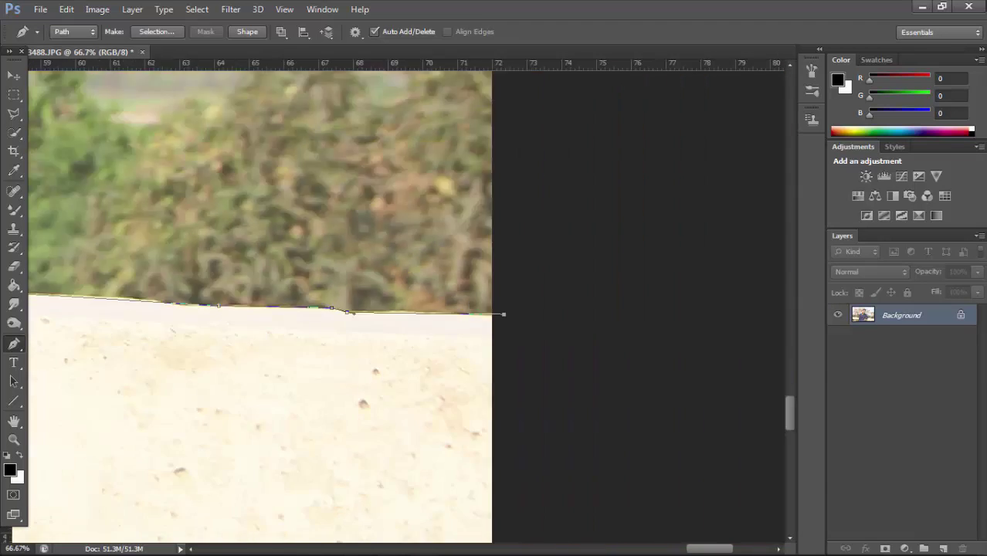
# Wrap the wall's right end and trace its lower edge back to the fist's knuckles.
pyautogui.scroll(-5, 711, 328)
pyautogui.scroll(1, 449, 259)
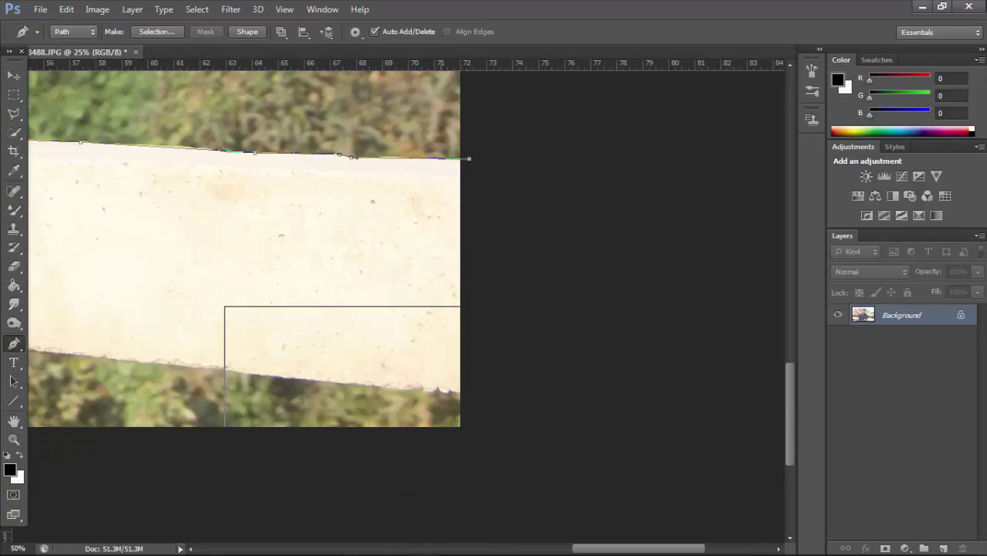
pyautogui.scroll(1, 464, 293)
pyautogui.scroll(1, 487, 325)
pyautogui.click(446, 342)
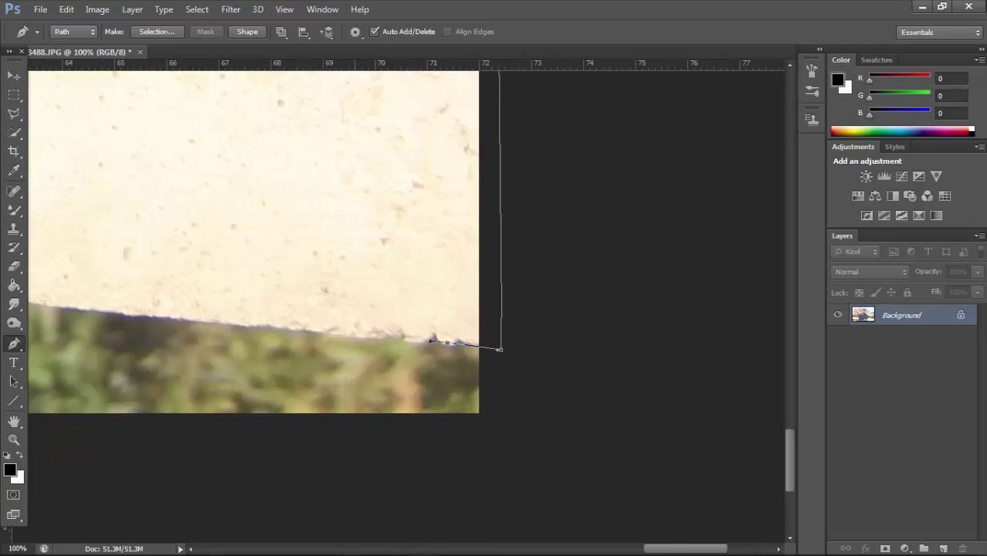
pyautogui.hscroll(-10, 432, 341)
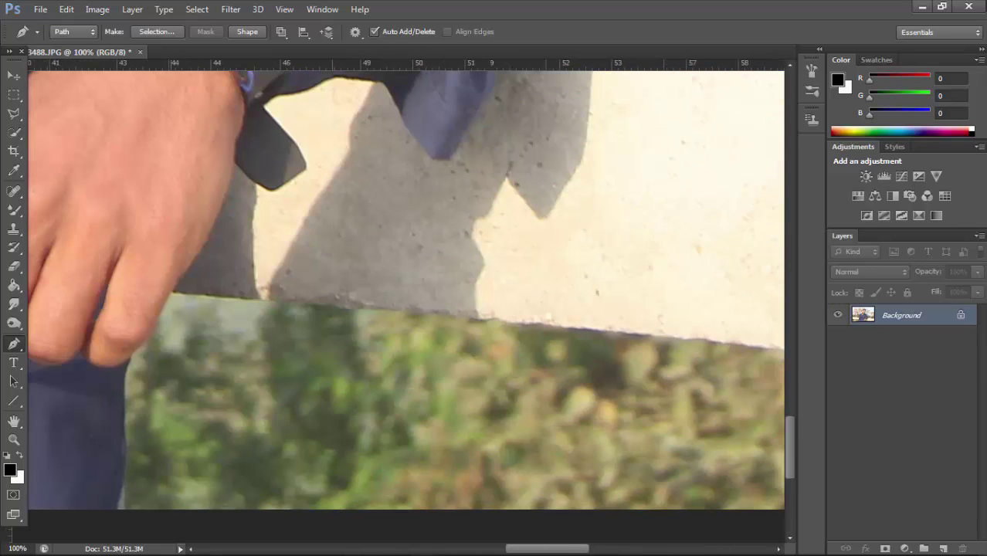
pyautogui.click(169, 292)
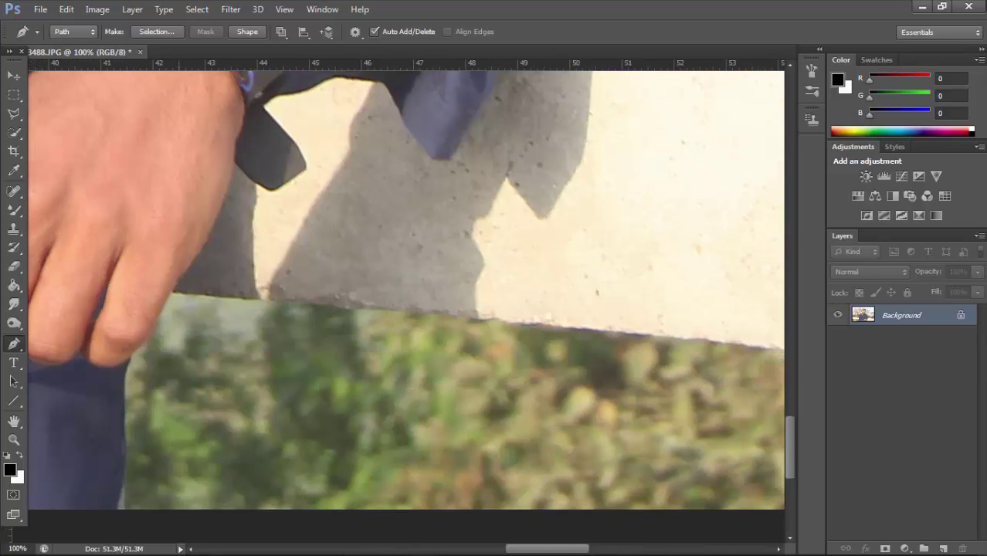
pyautogui.scroll(-2, 405, 286)
pyautogui.hscroll(-5, 405, 286)
pyautogui.scroll(-2, 405, 267)
pyautogui.hscroll(-5, 406, 267)
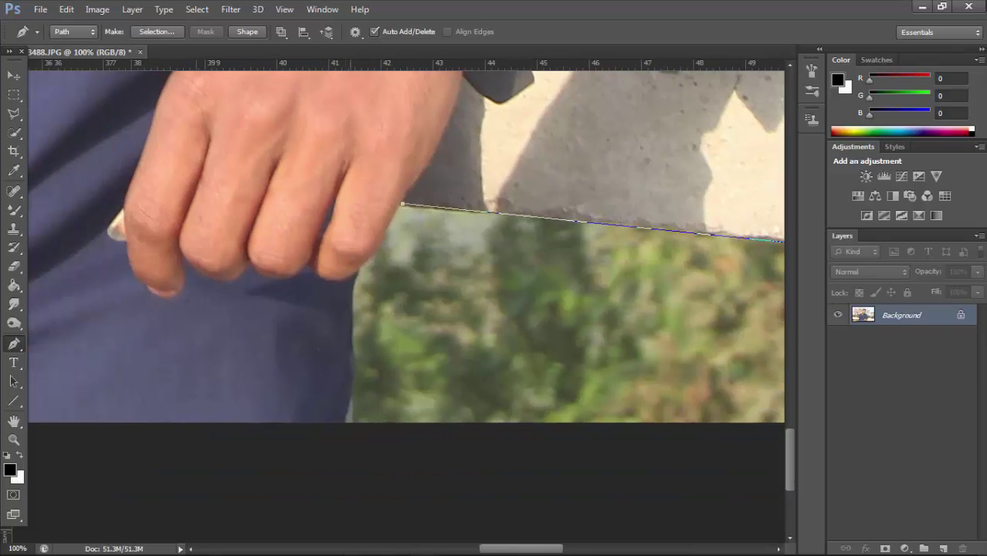
pyautogui.scroll(1, 355, 239)
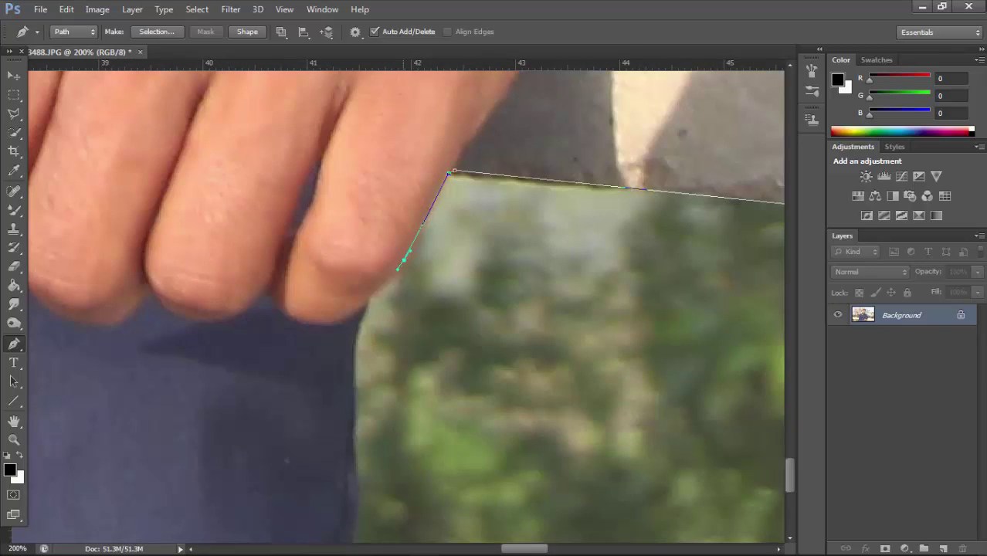
# Extend the path down the figure's right side and below the photo's bottom edge.
pyautogui.moveTo(397, 260); pyautogui.dragTo(439, 79)
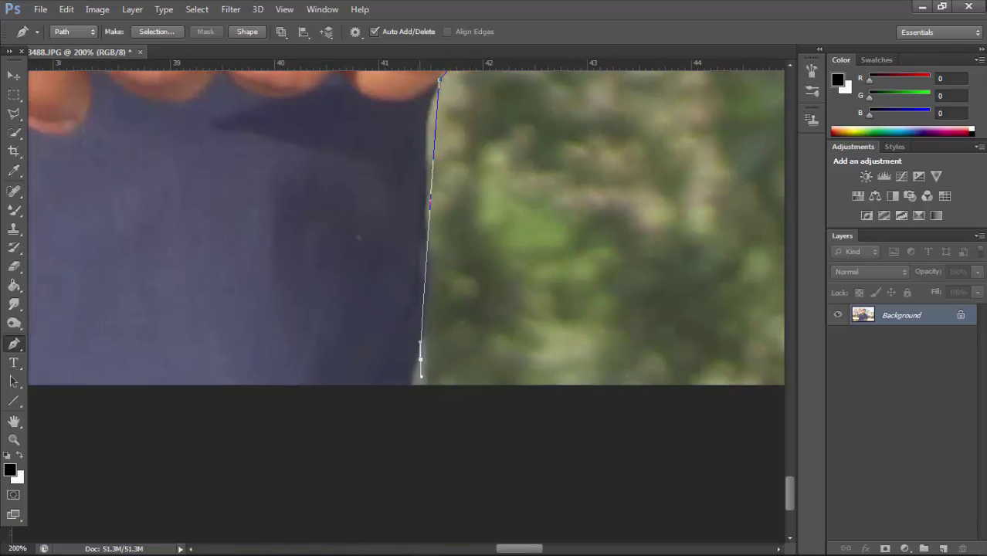
pyautogui.moveTo(418, 353); pyautogui.dragTo(433, 442)
pyautogui.hotkey('ctrl', 'z')
pyautogui.moveTo(428, 122); pyautogui.dragTo(427, 176)
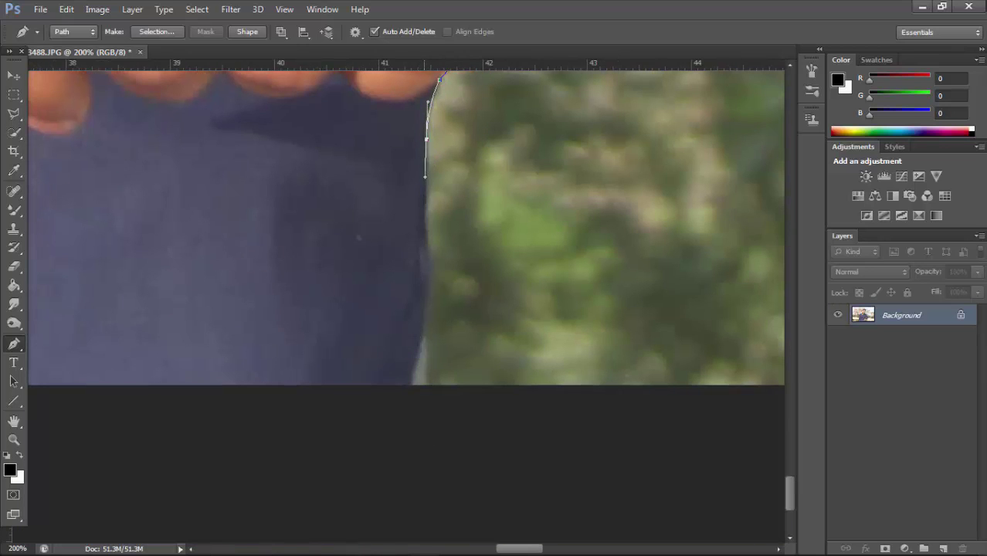
pyautogui.moveTo(424, 365); pyautogui.dragTo(421, 424)
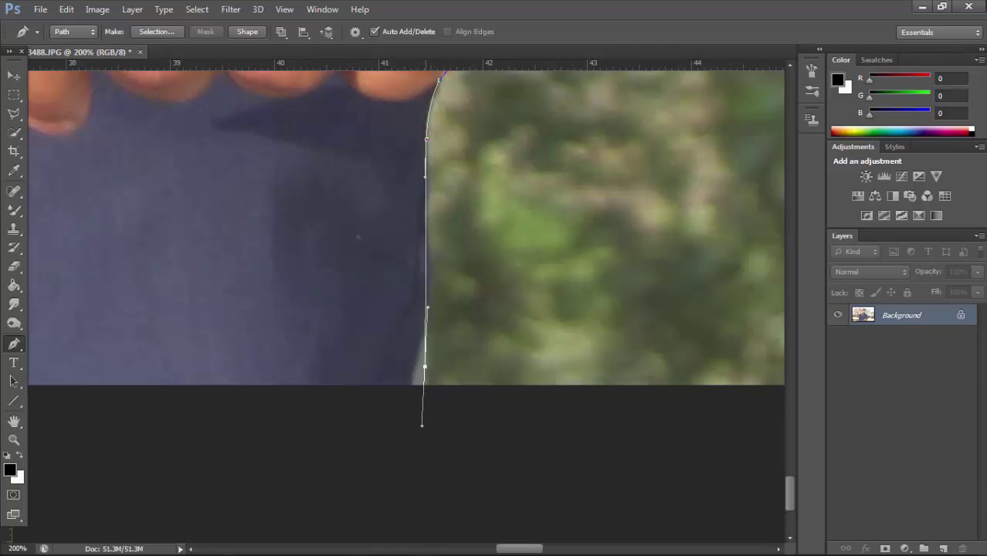
# Add anchors climbing up the figure's left edge.
pyautogui.scroll(-2, 406, 232)
pyautogui.hscroll(-5, 406, 231)
pyautogui.hscroll(-5, 406, 232)
pyautogui.hscroll(-5, 406, 232)
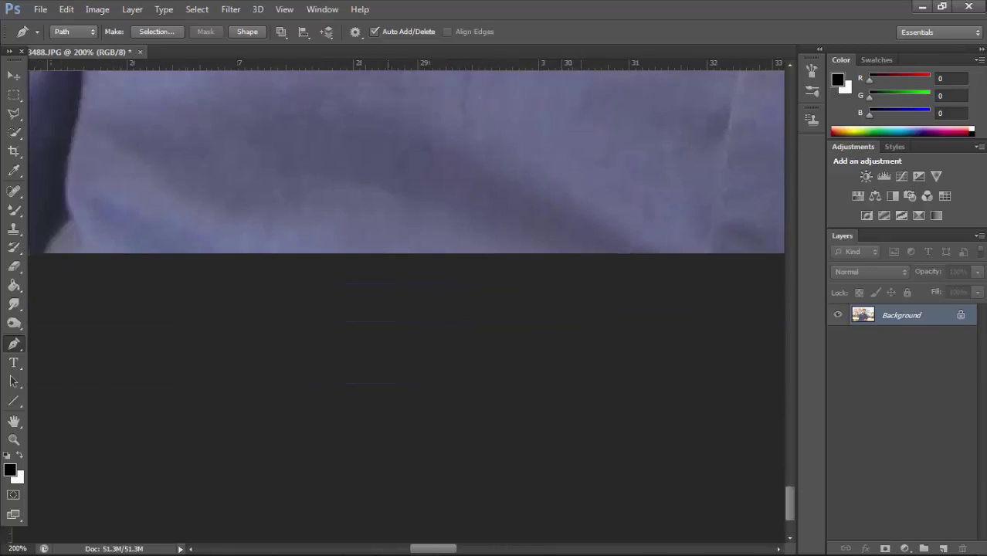
pyautogui.hscroll(-5, 405, 232)
pyautogui.scroll(1, 406, 232)
pyautogui.hscroll(-5, 405, 232)
pyautogui.hscroll(-3, 406, 232)
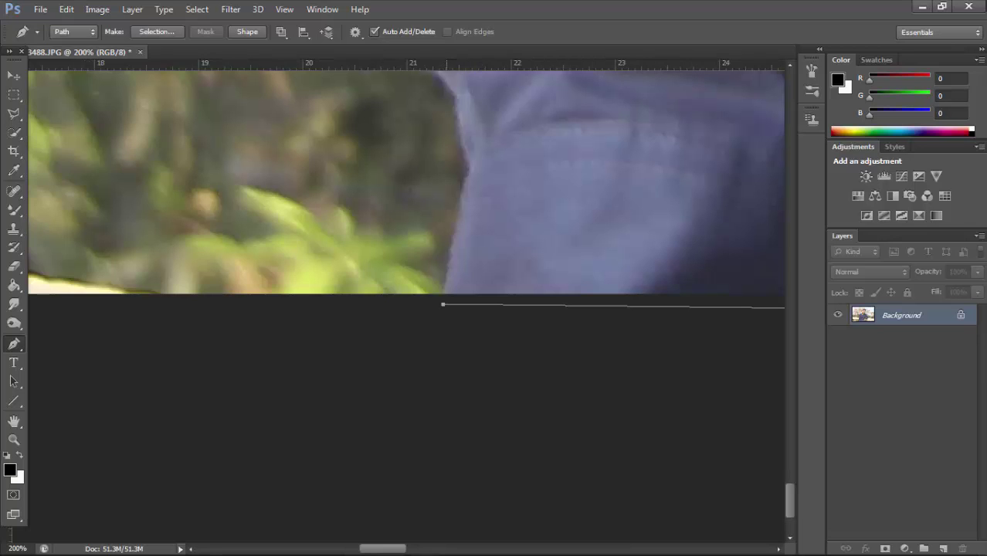
pyautogui.moveTo(448, 272); pyautogui.dragTo(453, 256)
pyautogui.click(468, 175)
pyautogui.scroll(3, 406, 294)
pyautogui.click(466, 292)
# Curve the path around the hood to meet the wall's top edge.
pyautogui.click(422, 229)
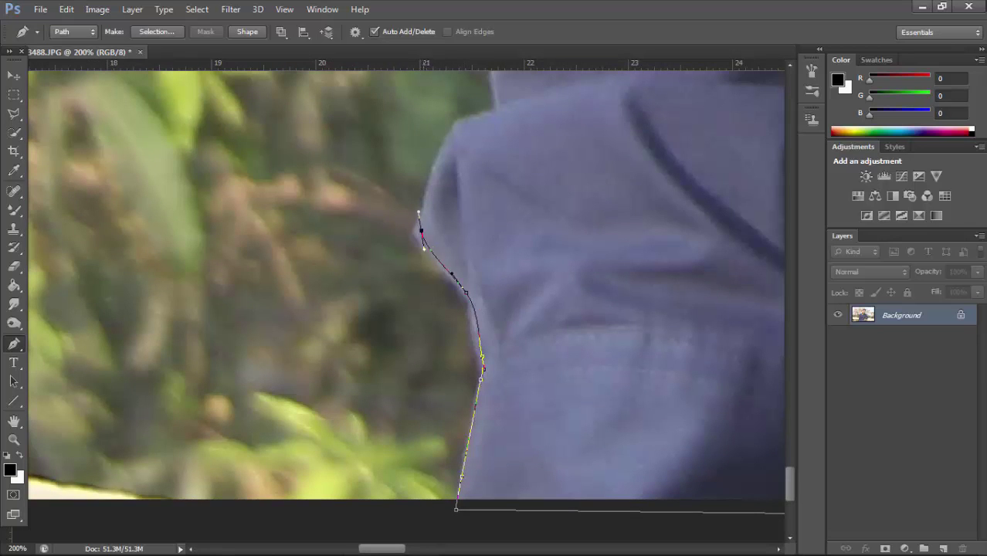
pyautogui.moveTo(436, 154); pyautogui.dragTo(420, 212)
pyautogui.click(498, 105)
pyautogui.moveTo(498, 105); pyautogui.dragTo(487, 386)
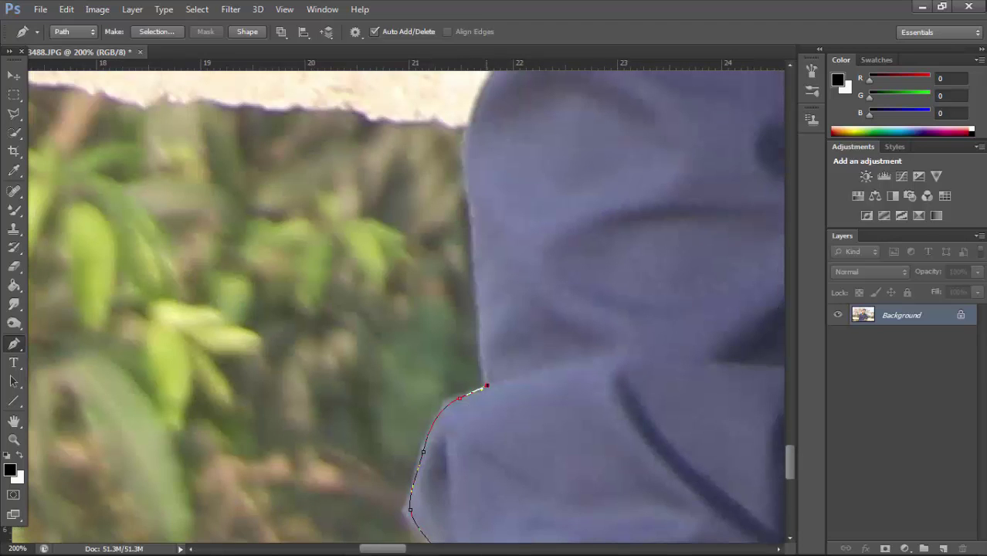
pyautogui.click(472, 211)
pyautogui.click(466, 129)
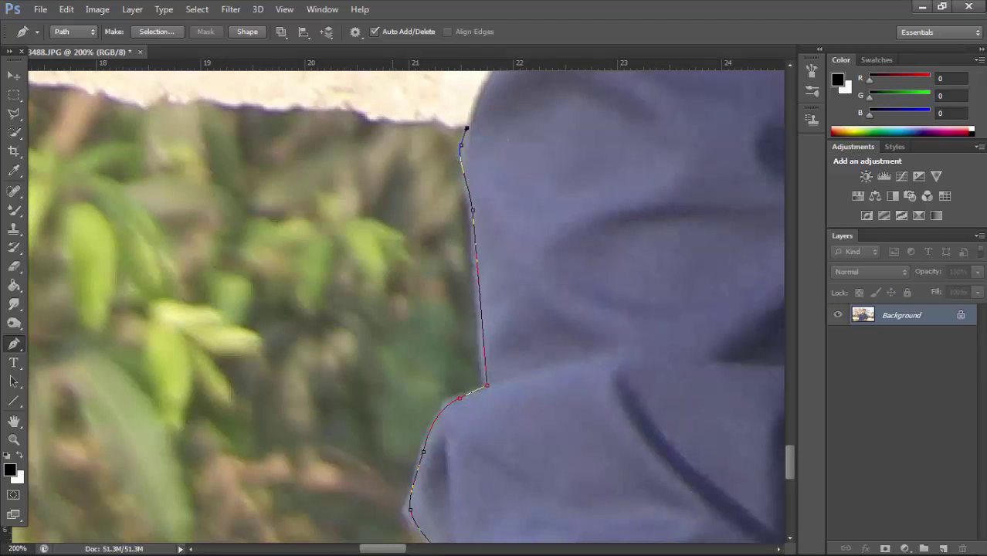
pyautogui.moveTo(467, 129); pyautogui.dragTo(714, 274)
pyautogui.moveTo(231, 309); pyautogui.dragTo(595, 321)
pyautogui.moveTo(232, 309); pyautogui.dragTo(696, 313)
pyautogui.moveTo(309, 309); pyautogui.dragTo(387, 309)
# Carry the path to the wall's left end, just past the photo's left edge.
pyautogui.moveTo(541, 309); pyautogui.dragTo(516, 182)
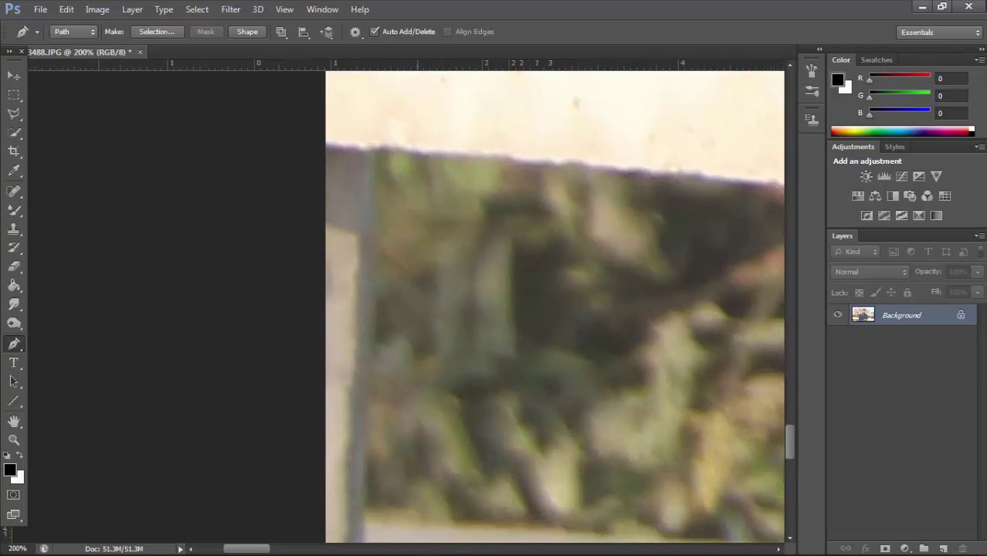
pyautogui.moveTo(541, 387); pyautogui.dragTo(548, 132)
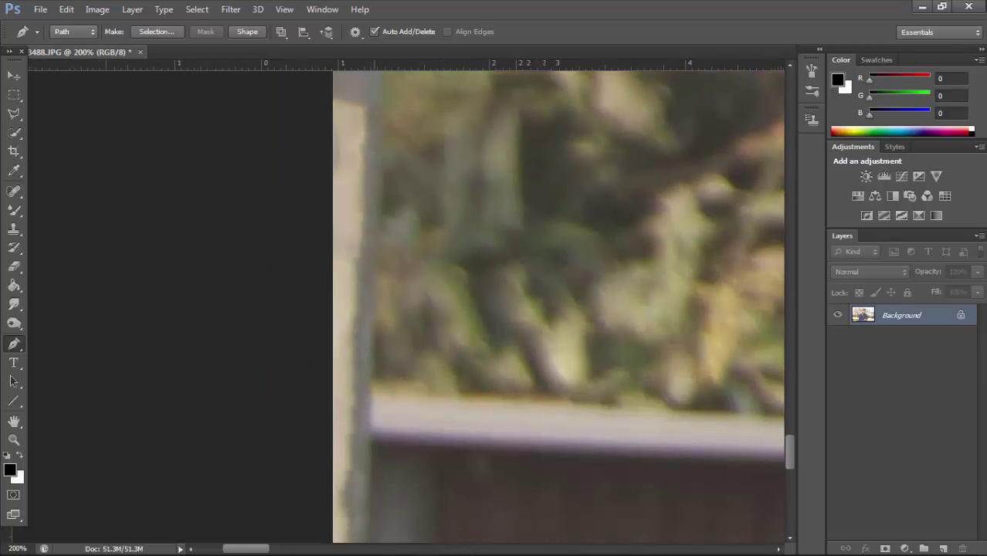
pyautogui.moveTo(541, 386)
pyautogui.mouseDown()
pyautogui.moveTo(446, 311)
pyautogui.moveTo(368, 286)
pyautogui.mouseUp()
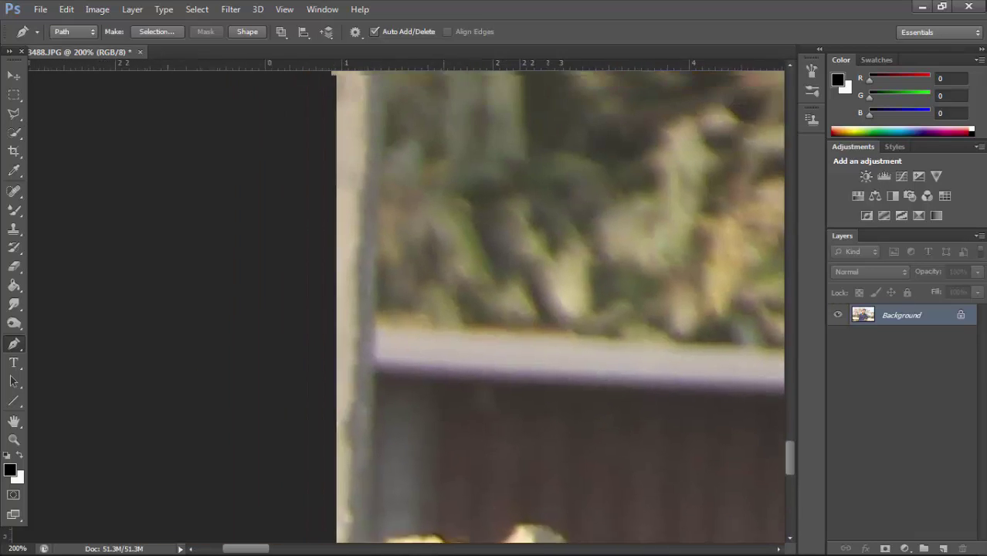
pyautogui.hotkey('ctrl', '-')
pyautogui.hotkey('ctrl', '-')
pyautogui.hotkey('ctrl', '-')
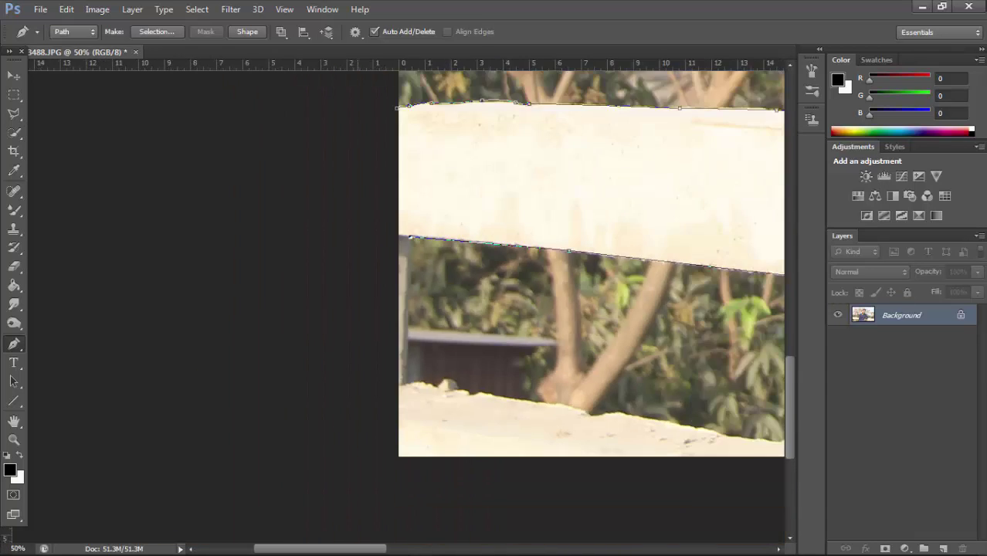
pyautogui.hotkey('ctrl', '+')
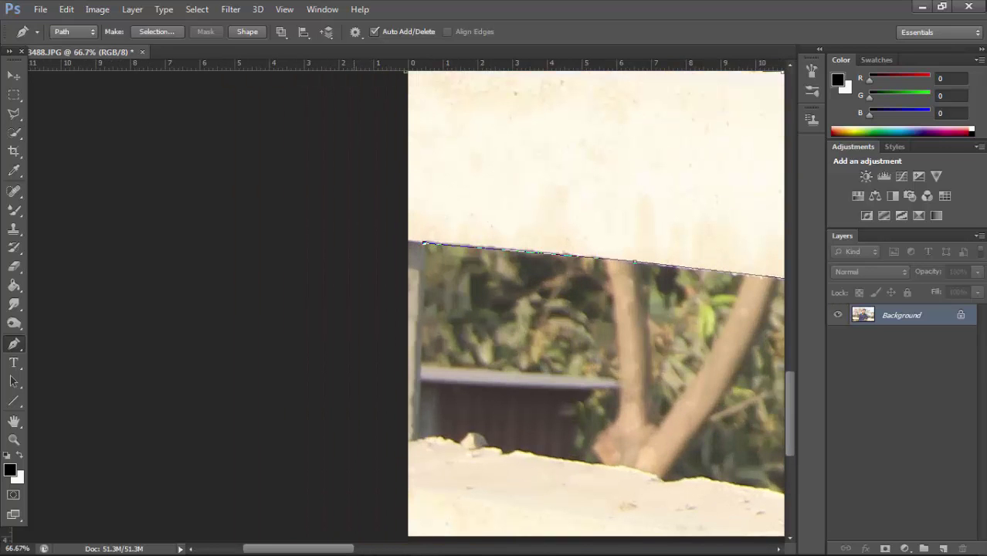
pyautogui.moveTo(352, 234); pyautogui.dragTo(341, 142)
pyautogui.click(342, 141)
pyautogui.moveTo(388, 342); pyautogui.dragTo(54, 296)
# Extend the path along the wall's lower edge and curve it out below the photo.
pyautogui.click(718, 398)
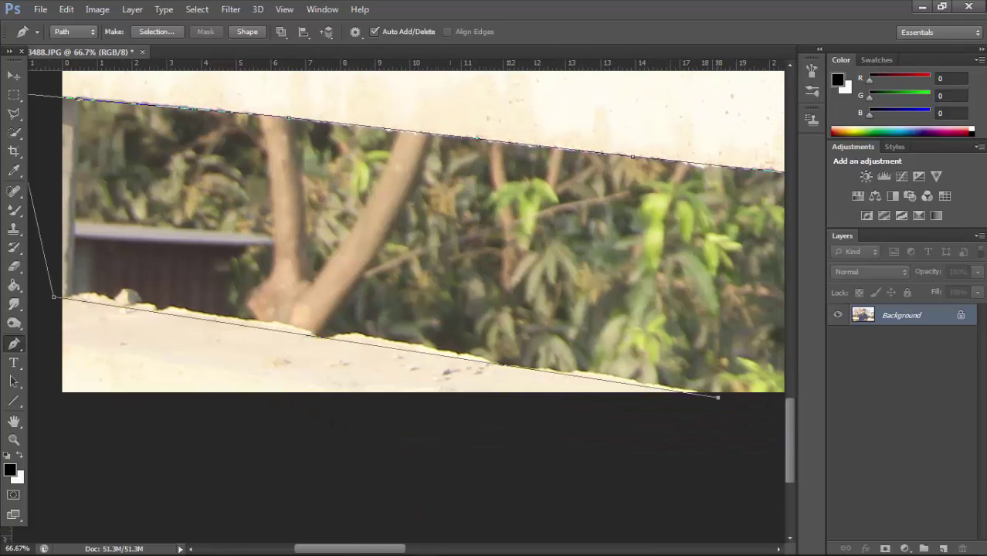
pyautogui.hotkey('ctrl', '-')
pyautogui.hotkey('ctrl', '-')
pyautogui.hotkey('ctrl', '-')
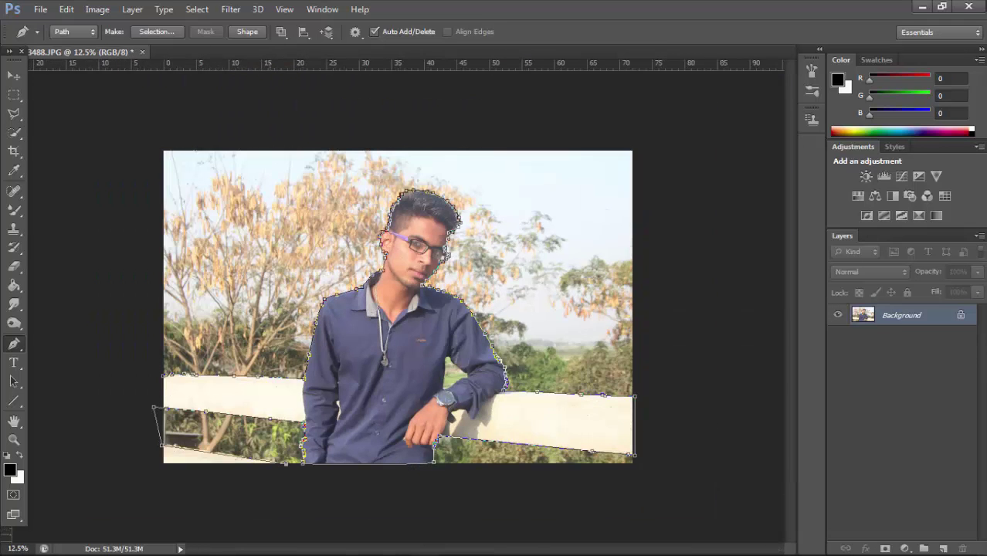
pyautogui.moveTo(188, 528); pyautogui.dragTo(128, 514)
pyautogui.moveTo(121, 409); pyautogui.dragTo(138, 386)
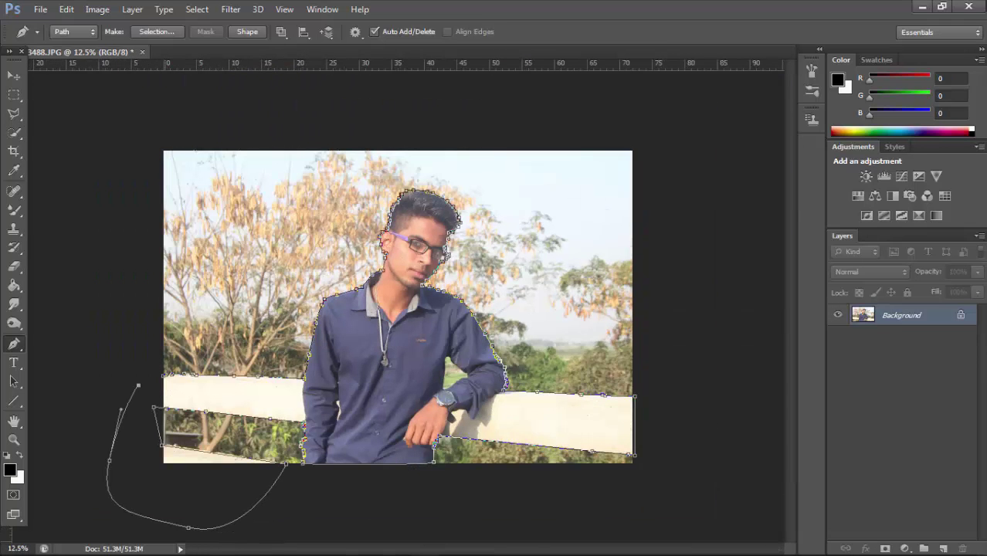
# Close the path at the wall's left edge and duplicate the photo to Layer 1.
pyautogui.click(163, 376)
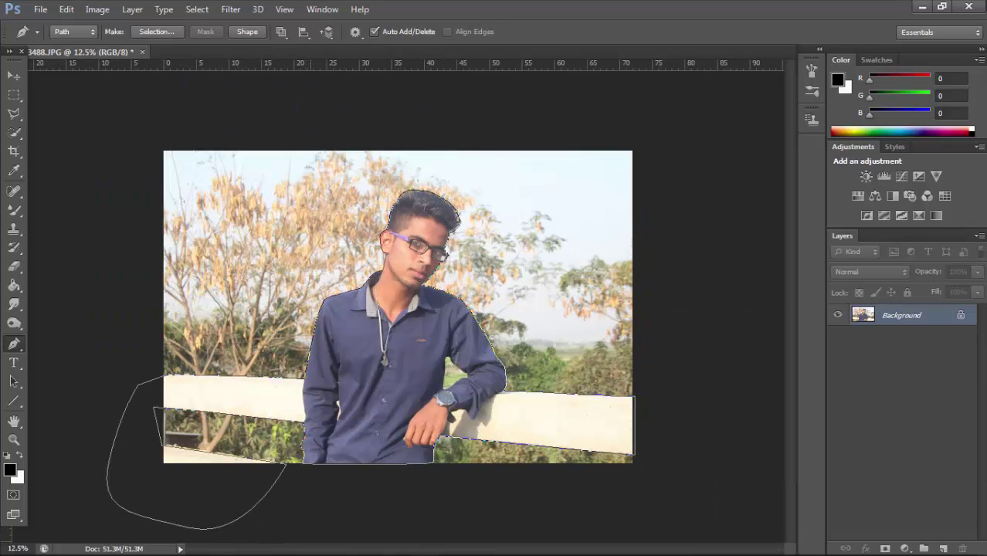
pyautogui.rightClick(308, 81)
pyautogui.press('Escape')
pyautogui.hotkey('ctrl', 'j')
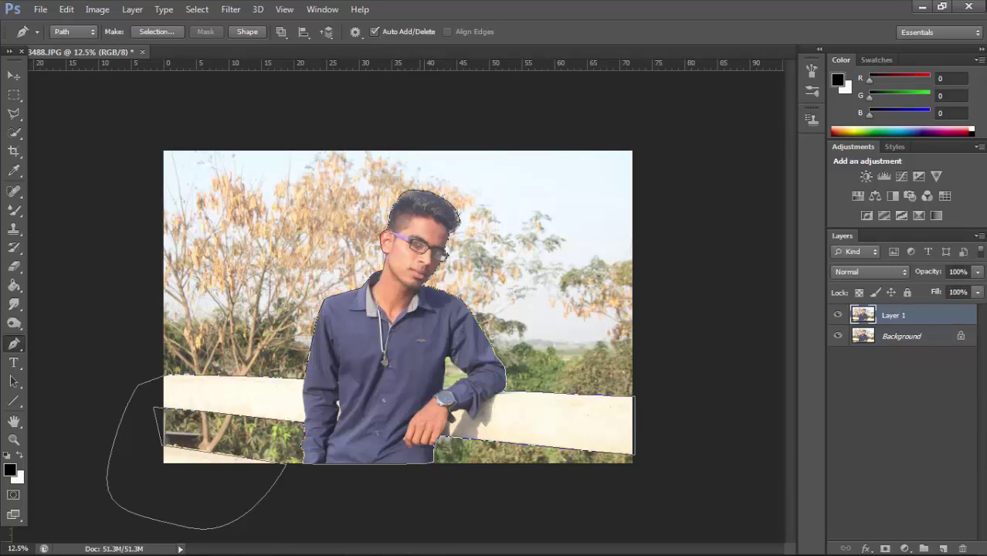
# Turn the path into an unfeathered selection, mask Layer 1 with it, and open Refine Mask.
pyautogui.rightClick(379, 84)
pyautogui.click(435, 151)
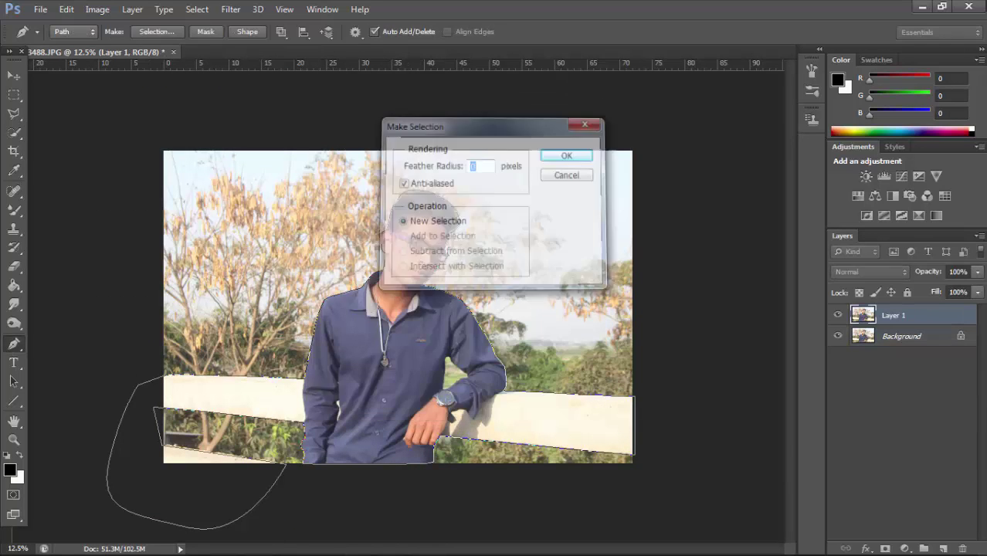
pyautogui.press('Return')
pyautogui.click(885, 549)
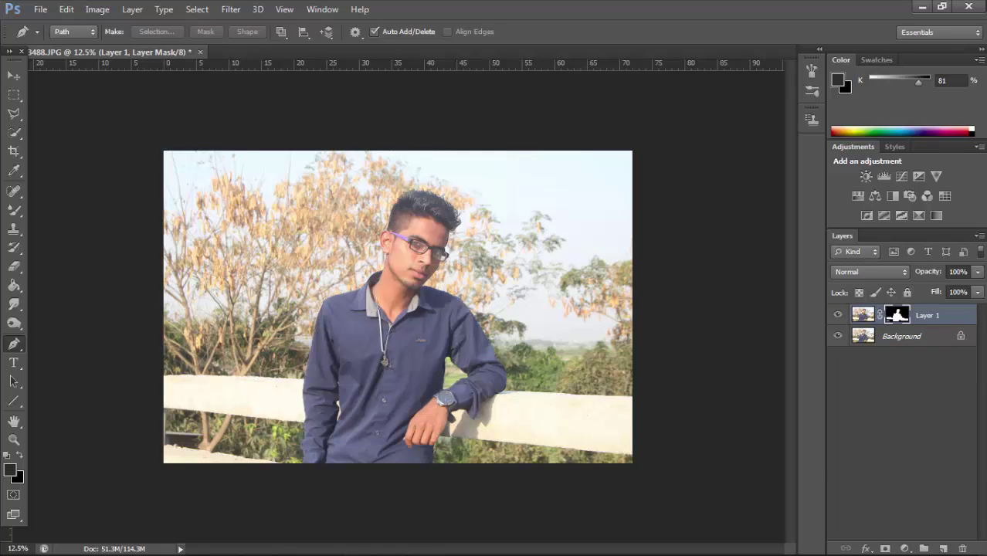
pyautogui.rightClick(898, 313)
pyautogui.click(861, 429)
pyautogui.hotkey('ctrl', '+')
# Zoom in closely on the top of the hair in the Refine Mask view.
pyautogui.hotkey('ctrl', '+')
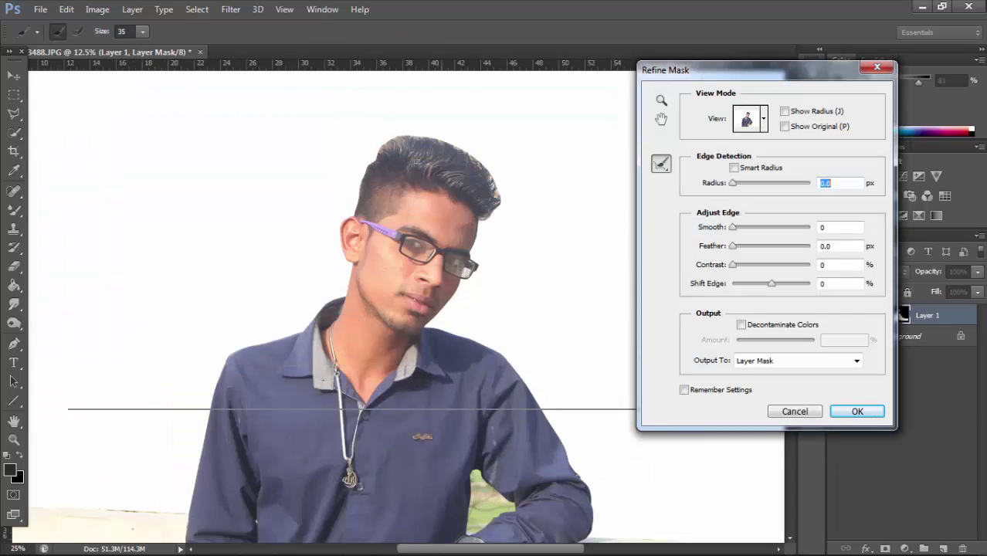
pyautogui.hotkey('ctrl', '+')
pyautogui.hotkey('ctrl', '+')
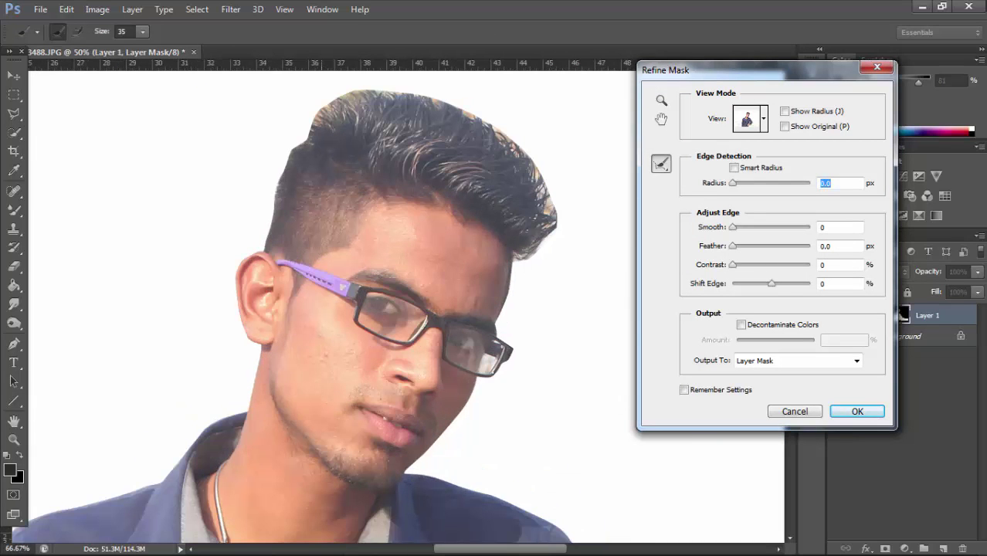
pyautogui.hotkey('ctrl', '+')
pyautogui.hotkey('ctrl', '+')
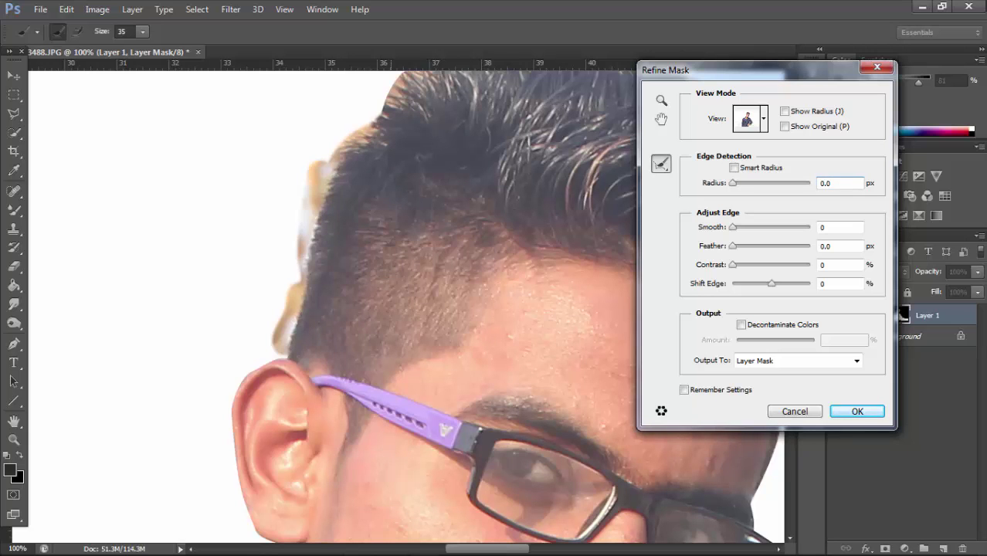
pyautogui.scroll(3, 394, 309)
pyautogui.hscroll(3, 395, 309)
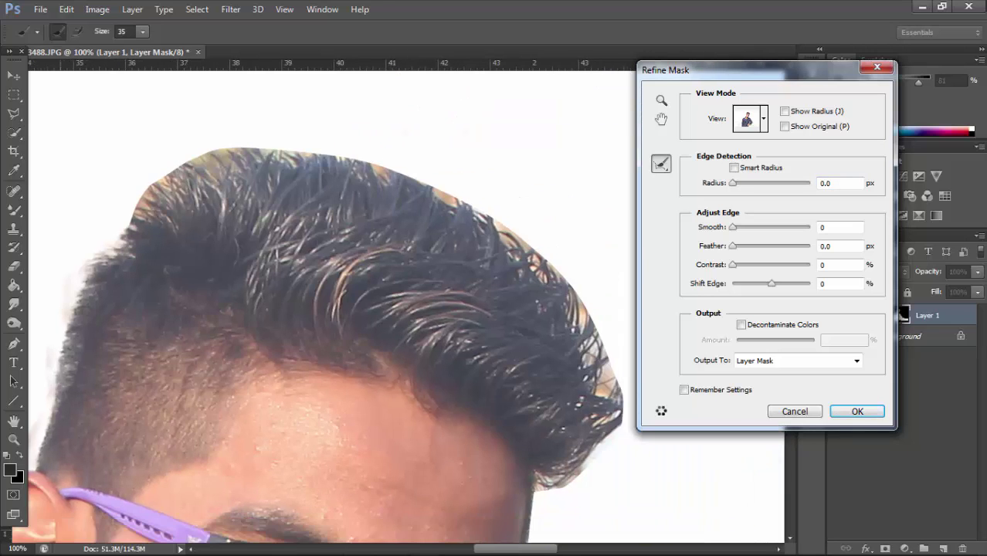
pyautogui.scroll(1, 324, 346)
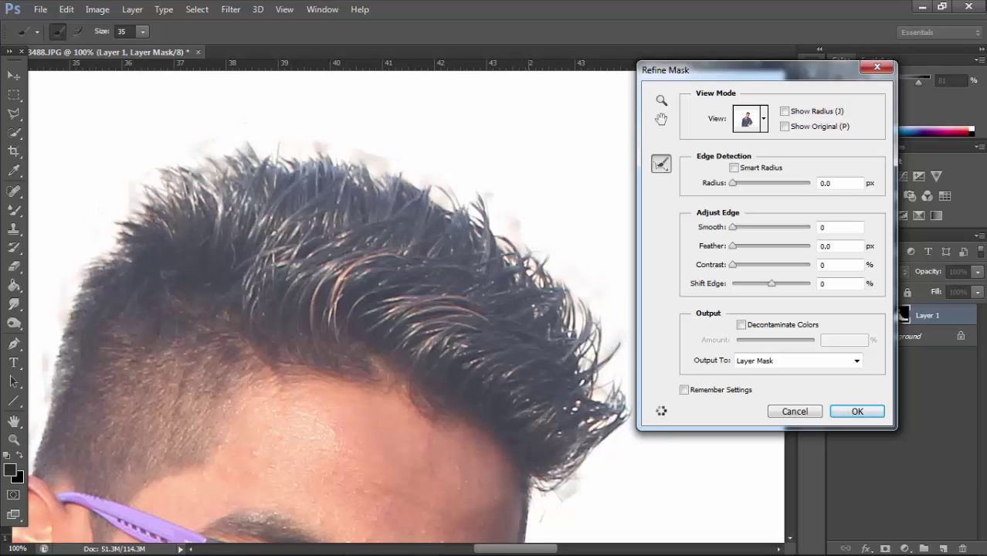
# Refine the hair edge beside the face, set edge Contrast to 33, and apply the mask.
pyautogui.moveTo(386, 309); pyautogui.dragTo(305, 236)
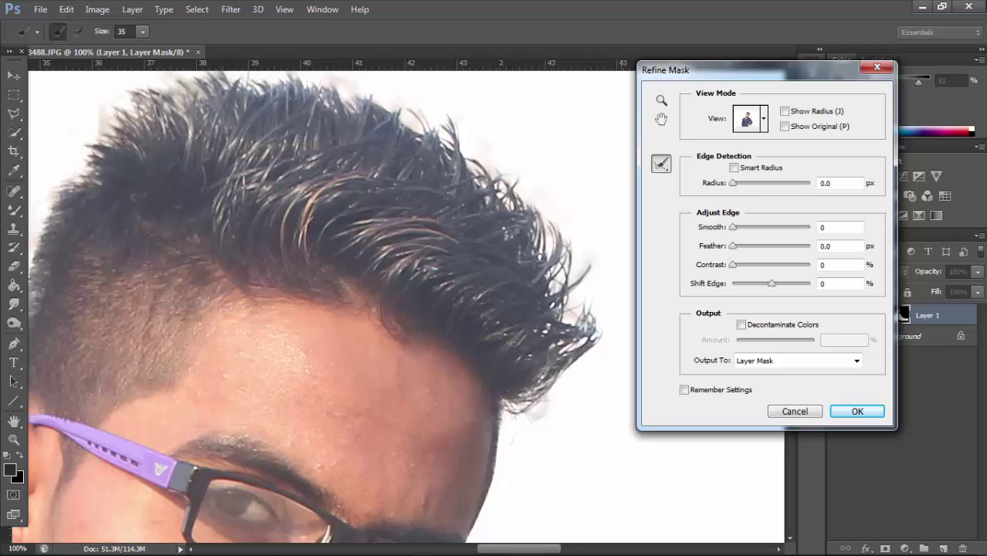
pyautogui.moveTo(309, 386); pyautogui.dragTo(241, 213)
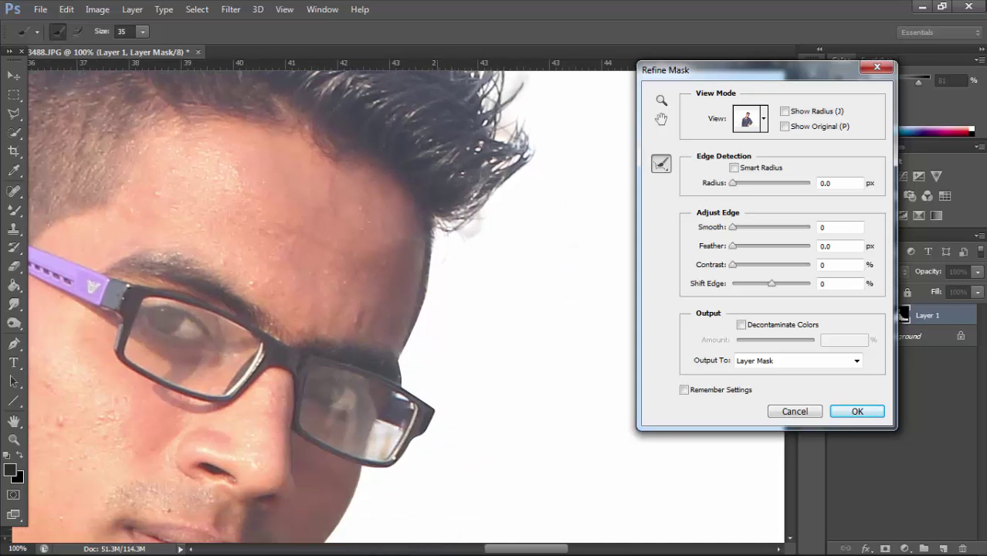
pyautogui.moveTo(438, 232); pyautogui.dragTo(418, 335)
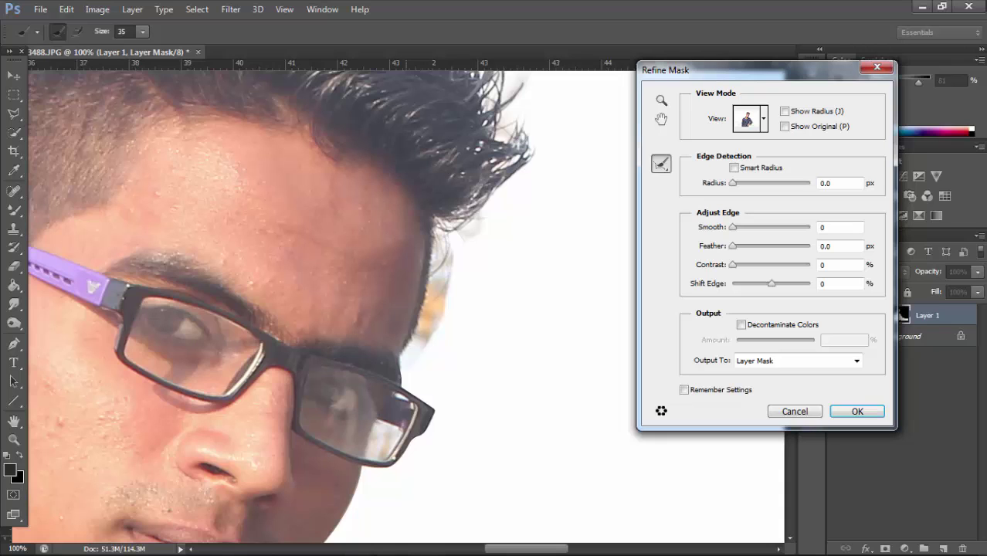
pyautogui.moveTo(733, 264); pyautogui.dragTo(746, 264)
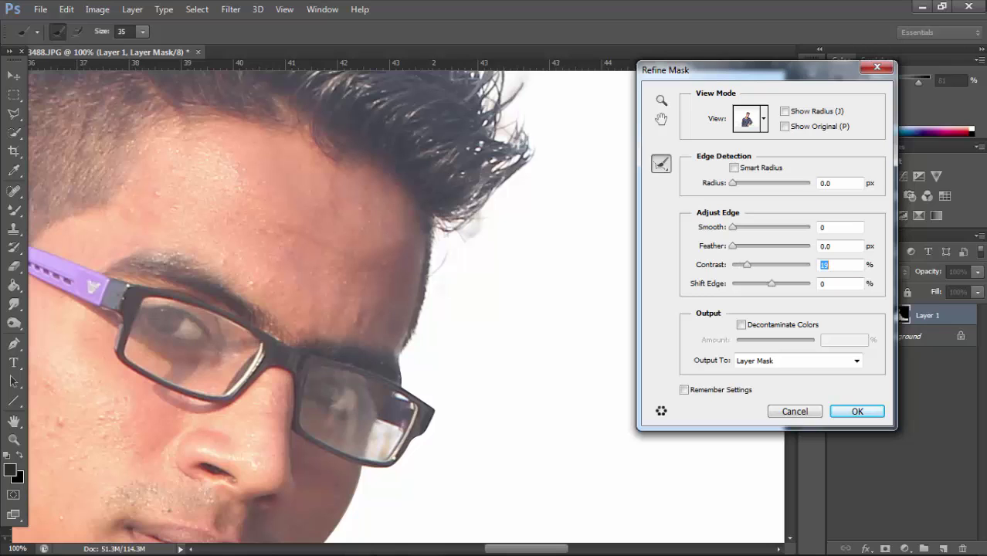
pyautogui.moveTo(747, 264); pyautogui.dragTo(758, 265)
pyautogui.hotkey('ctrl', '-')
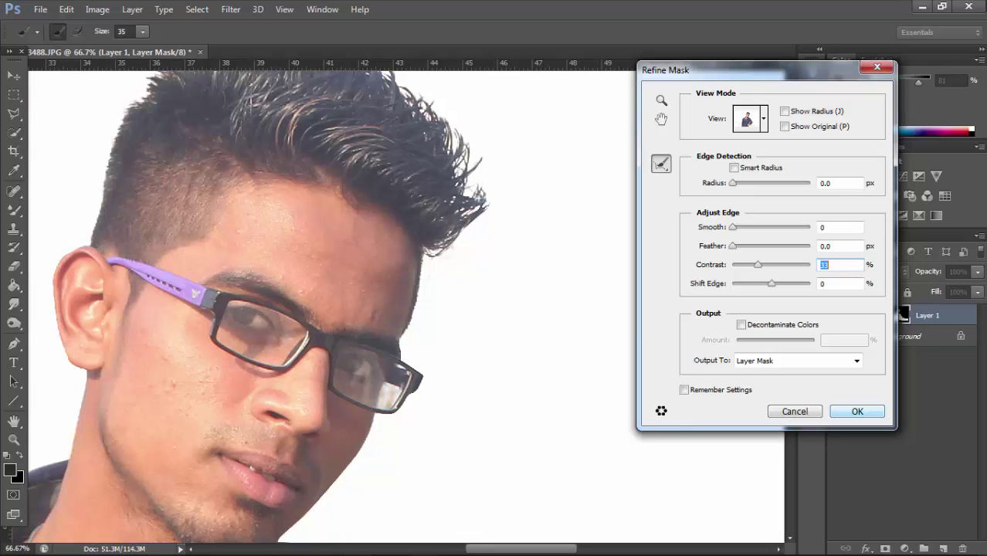
pyautogui.press('Return')
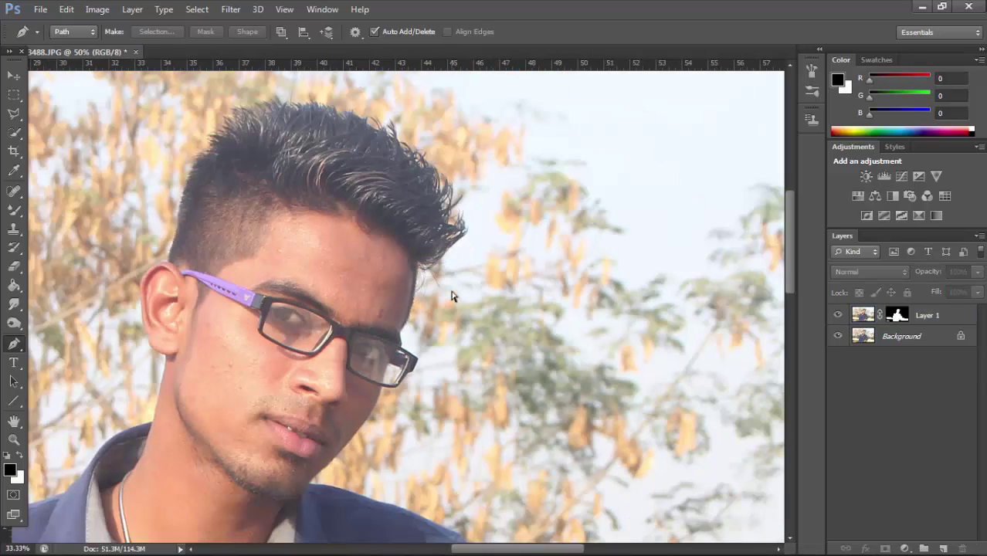
# Hide the Background layer so the man and wall show on transparency.
pyautogui.scroll(-1, 452, 296)
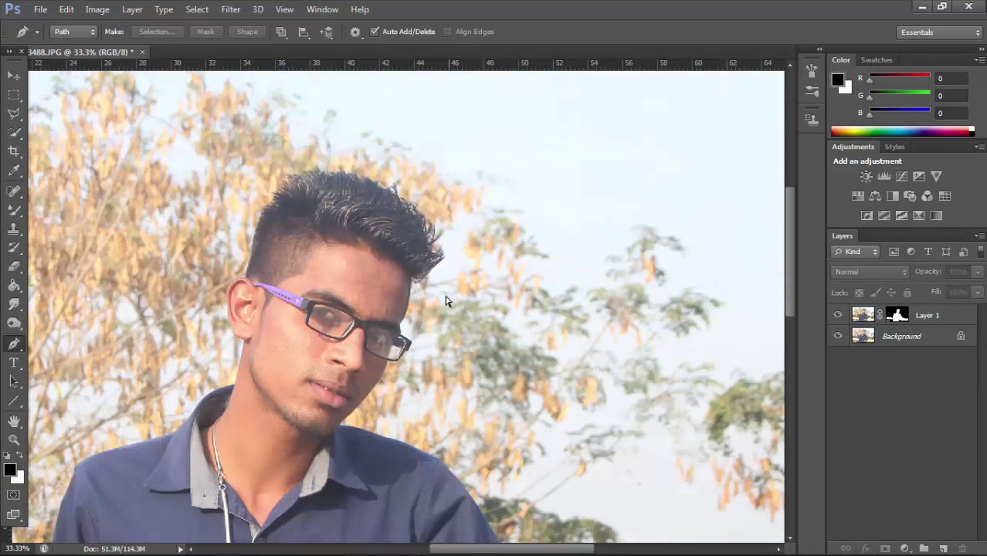
pyautogui.scroll(-1, 445, 298)
pyautogui.click(839, 336)
pyautogui.scroll(-5, 506, 429)
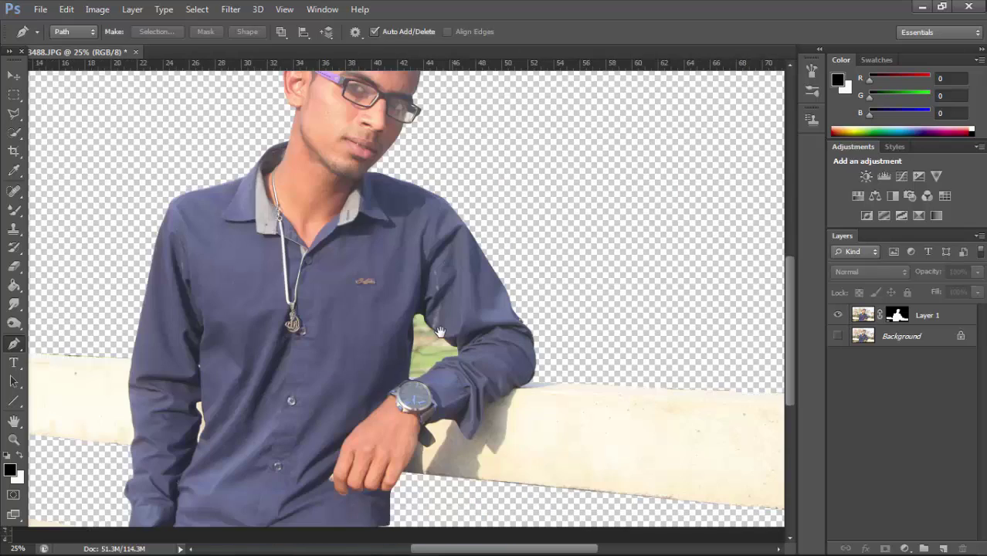
pyautogui.scroll(1, 424, 371)
pyautogui.scroll(1, 424, 372)
# Start a path along the sleeve edge of the arm-body gap, from the watch upward.
pyautogui.scroll(1, 413, 364)
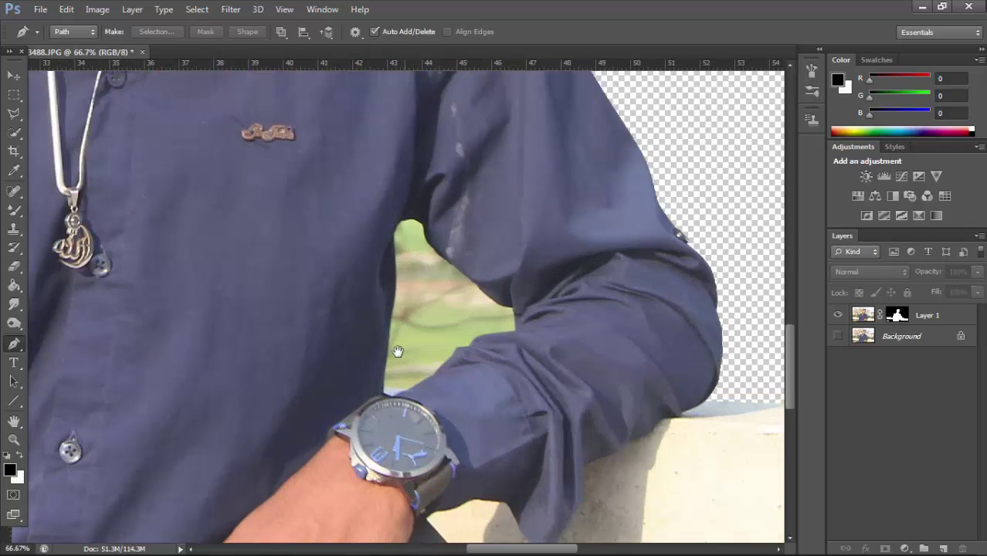
pyautogui.scroll(1, 381, 349)
pyautogui.scroll(1, 312, 377)
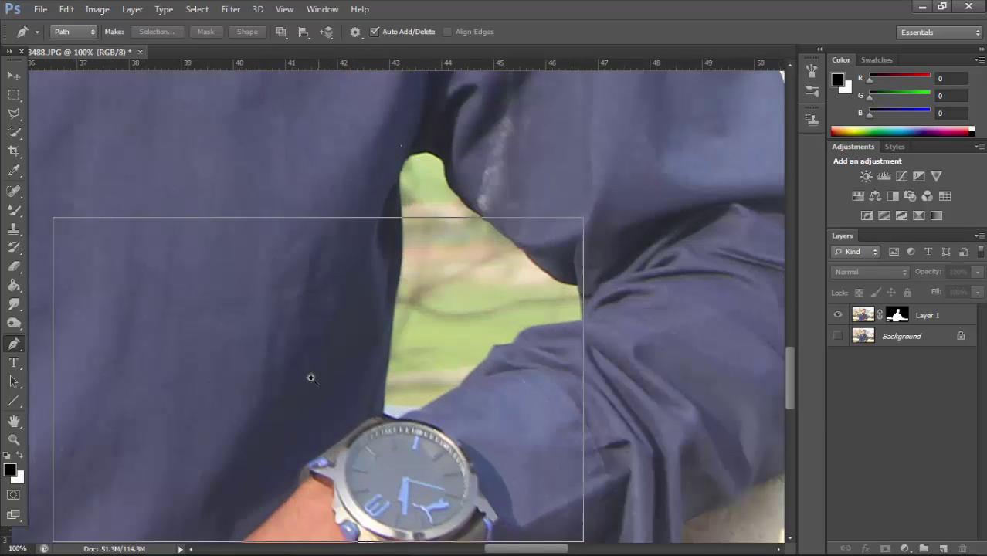
pyautogui.click(449, 428)
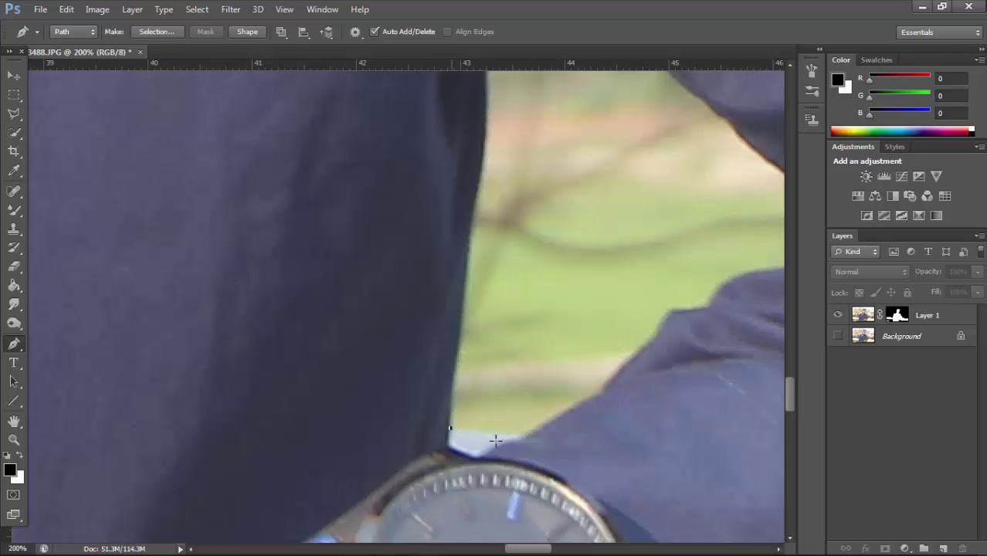
pyautogui.click(517, 439)
pyautogui.moveTo(591, 396); pyautogui.dragTo(607, 389)
pyautogui.click(653, 335)
pyautogui.click(674, 311)
pyautogui.click(701, 309)
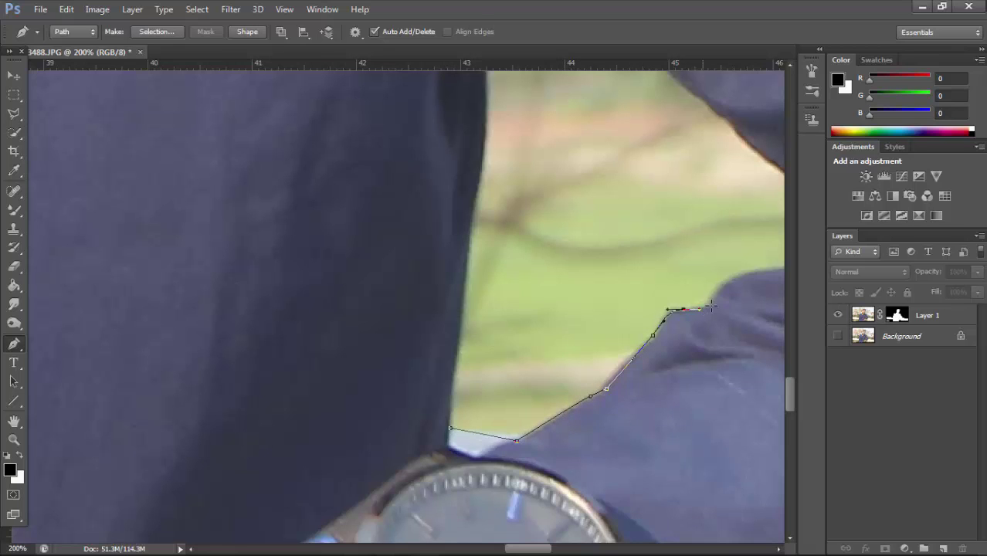
pyautogui.moveTo(730, 287)
pyautogui.mouseDown()
pyautogui.moveTo(548, 348)
pyautogui.moveTo(684, 312)
pyautogui.mouseUp()
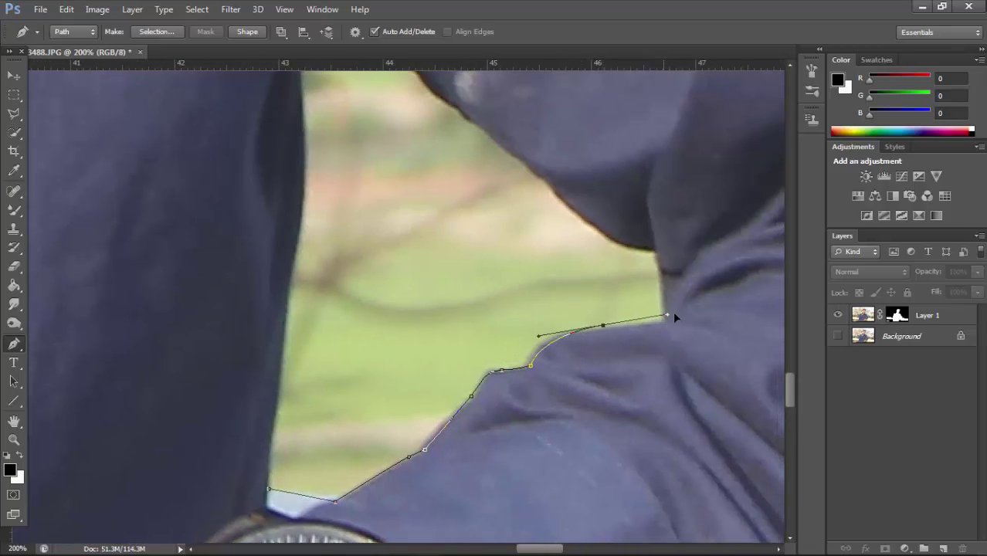
pyautogui.click(661, 324)
pyautogui.hotkey('ctrl', 'z')
pyautogui.click(665, 322)
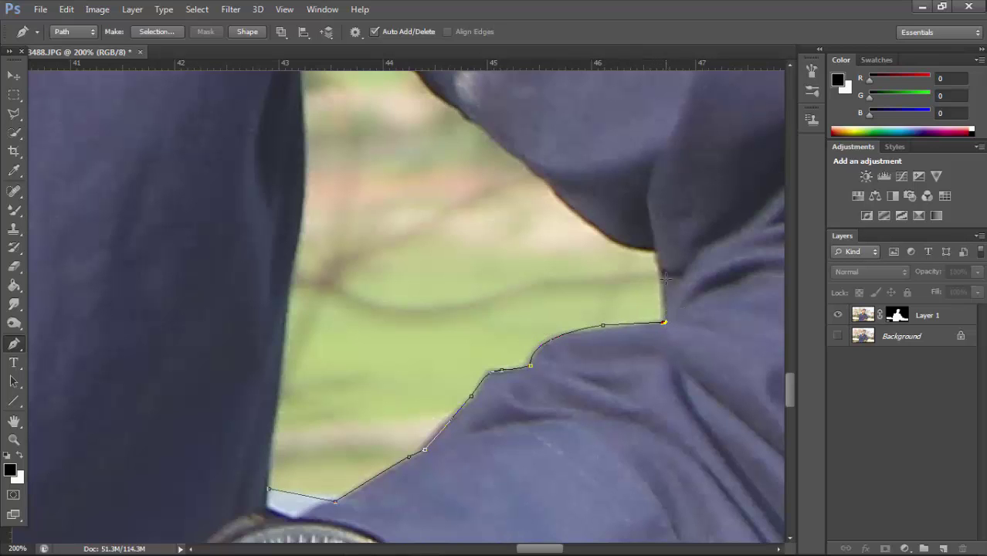
pyautogui.click(657, 255)
# Trace the gap's upper and left edges and close the path around it.
pyautogui.moveTo(568, 202); pyautogui.dragTo(630, 335)
pyautogui.click(614, 322)
pyautogui.click(550, 273)
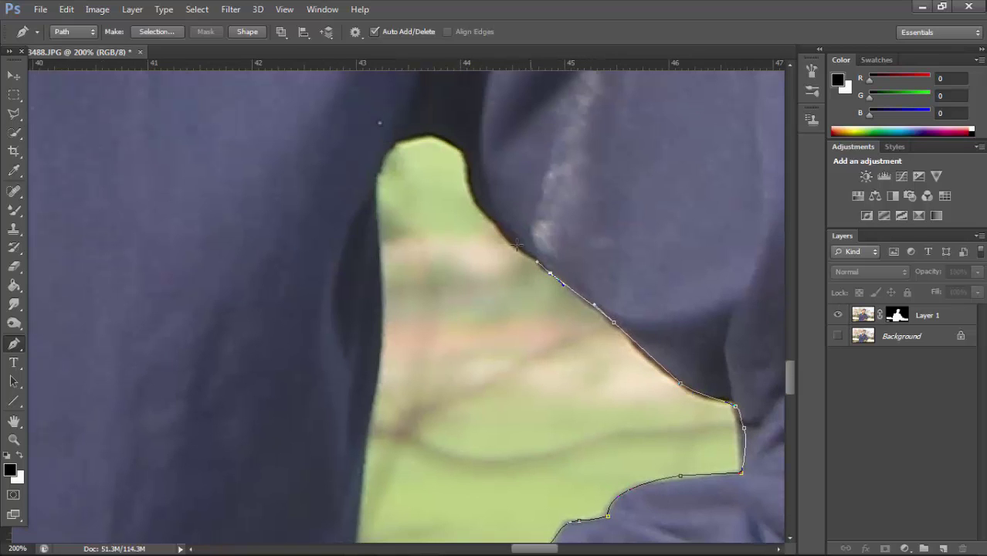
pyautogui.click(505, 234)
pyautogui.click(469, 192)
pyautogui.moveTo(457, 144); pyautogui.dragTo(383, 157)
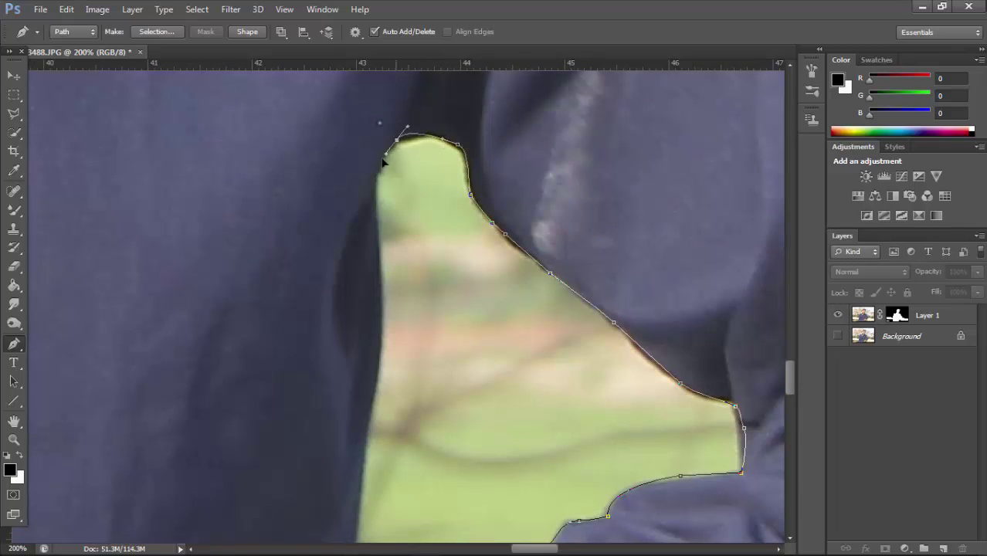
pyautogui.moveTo(380, 238); pyautogui.dragTo(384, 313)
pyautogui.moveTo(373, 401)
pyautogui.mouseDown()
pyautogui.moveTo(404, 296)
pyautogui.moveTo(400, 348)
pyautogui.mouseUp()
pyautogui.moveTo(396, 441); pyautogui.dragTo(416, 339)
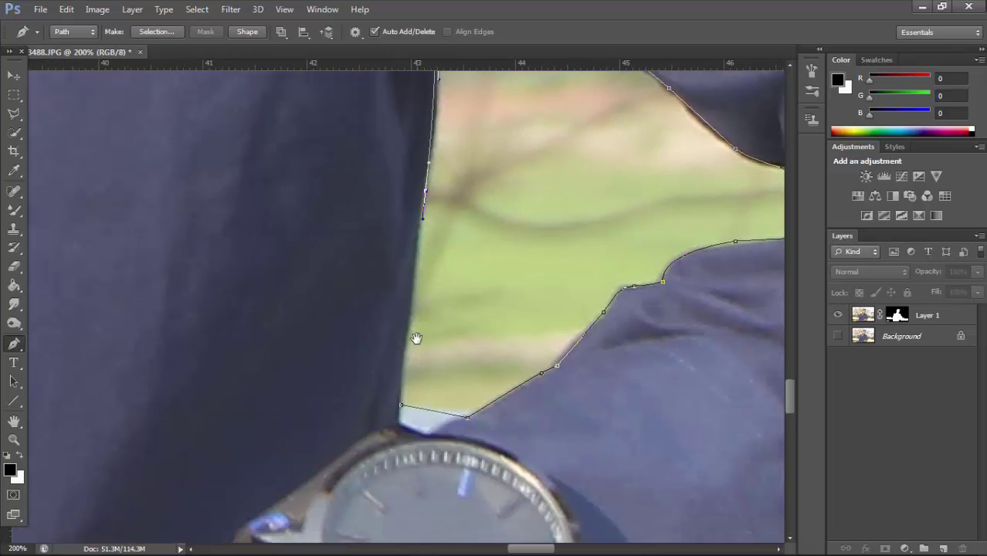
pyautogui.click(401, 403)
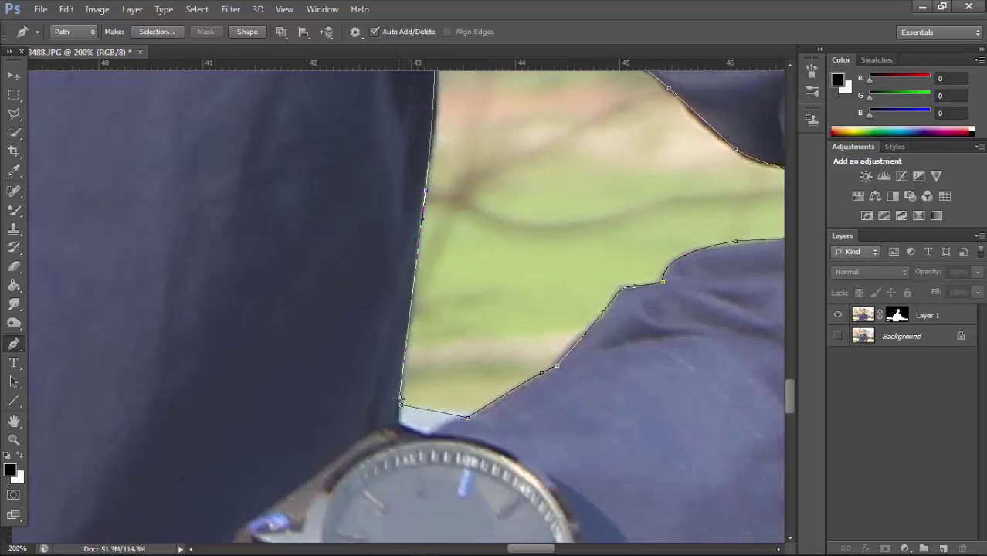
# Convert the gap path to a selection and mask it out of Layer 1.
pyautogui.rightClick(484, 302)
pyautogui.click(543, 288)
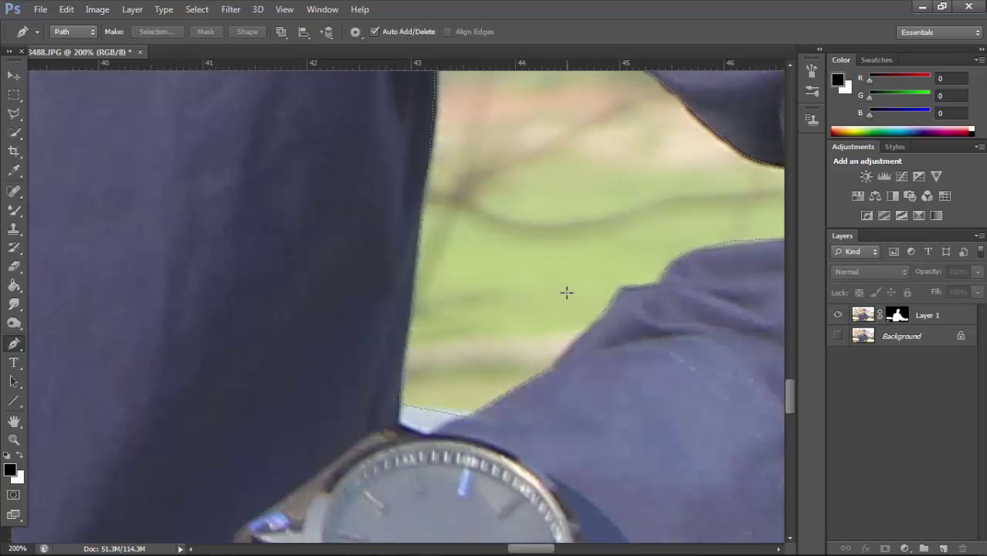
pyautogui.click(863, 316)
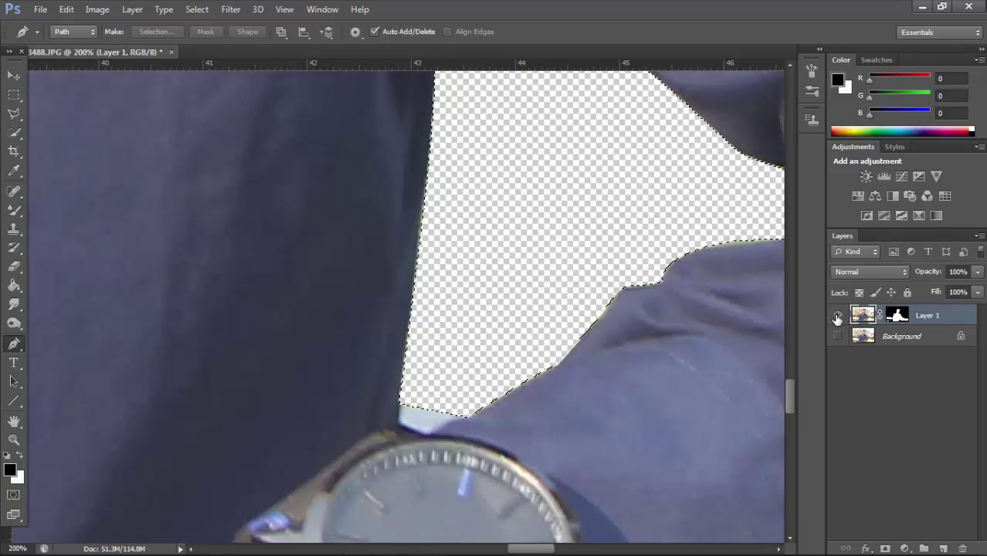
pyautogui.hotkey('ctrl', '-')
pyautogui.hotkey('ctrl', '-')
pyautogui.hotkey('ctrl', '-')
pyautogui.hotkey('ctrl', '-')
pyautogui.hotkey('ctrl', '-')
pyautogui.hotkey('ctrl', '-')
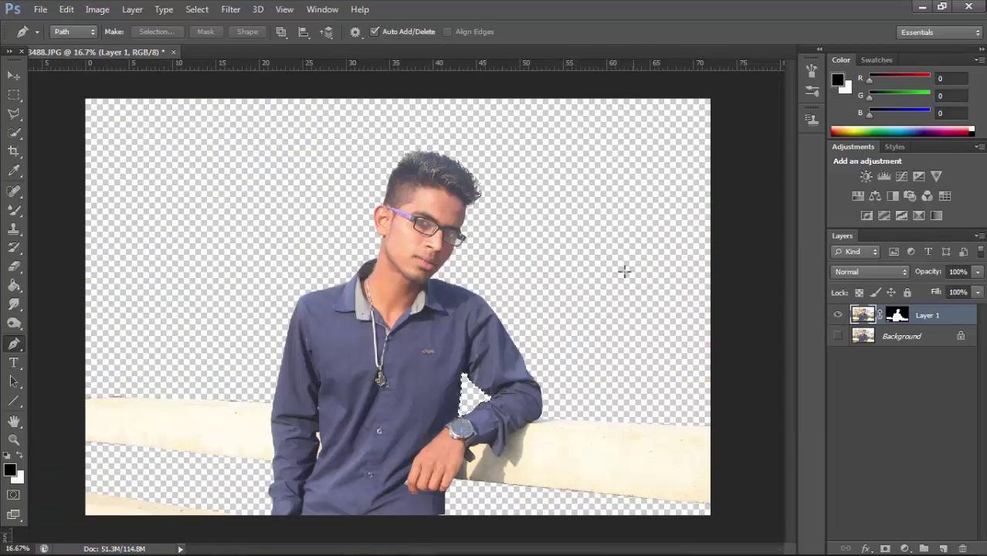
# Compare Layer 1 against the Background, leaving both visible with Background selected.
pyautogui.click(13, 76)
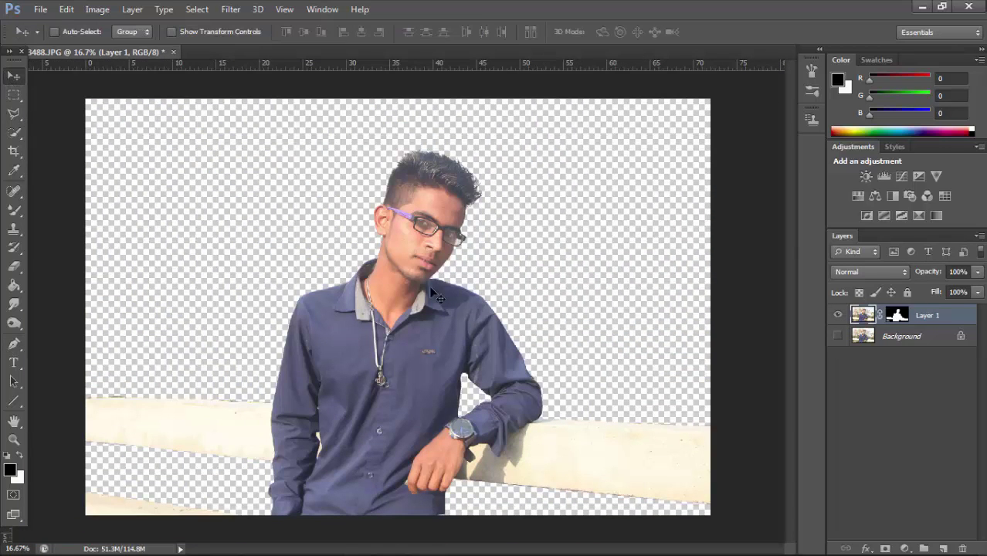
pyautogui.hotkey('ctrl', '-')
pyautogui.hotkey('ctrl', '+')
pyautogui.click(837, 336)
pyautogui.hotkey('ctrl', '-')
pyautogui.click(838, 316)
pyautogui.click(838, 336)
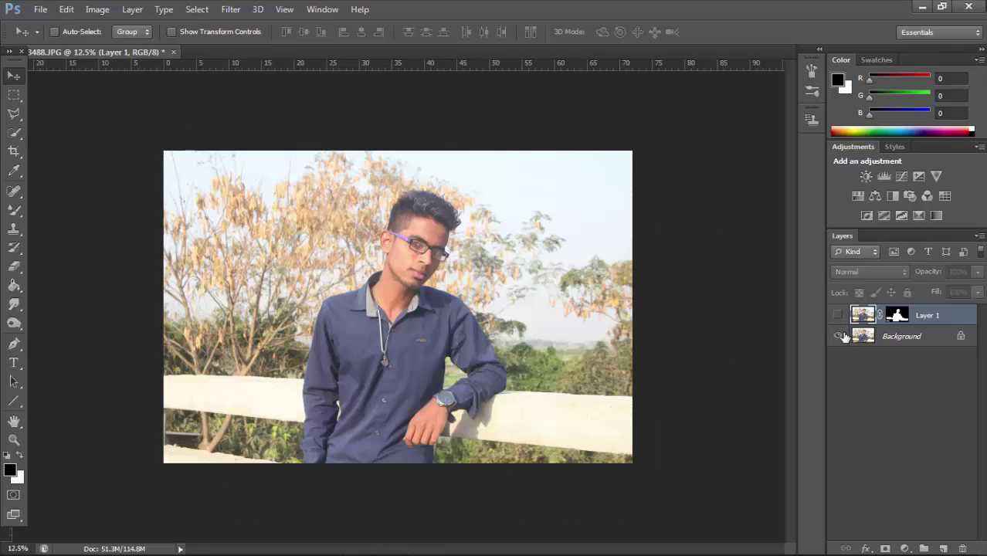
pyautogui.click(838, 336)
pyautogui.click(838, 315)
pyautogui.click(838, 336)
pyautogui.click(883, 340)
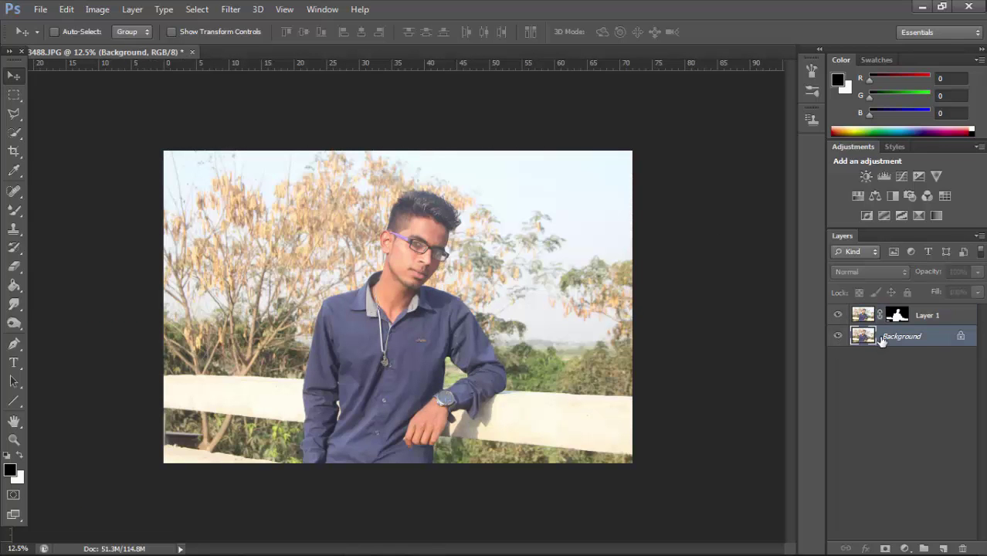
# Start opening another image and browse to the Downloads folder.
pyautogui.click(40, 9)
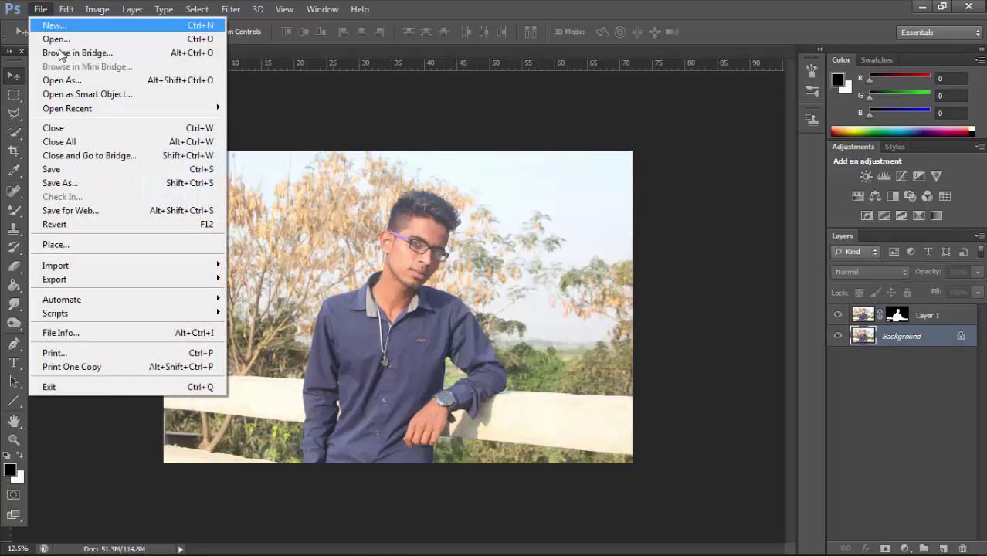
pyautogui.click(61, 40)
pyautogui.click(58, 119)
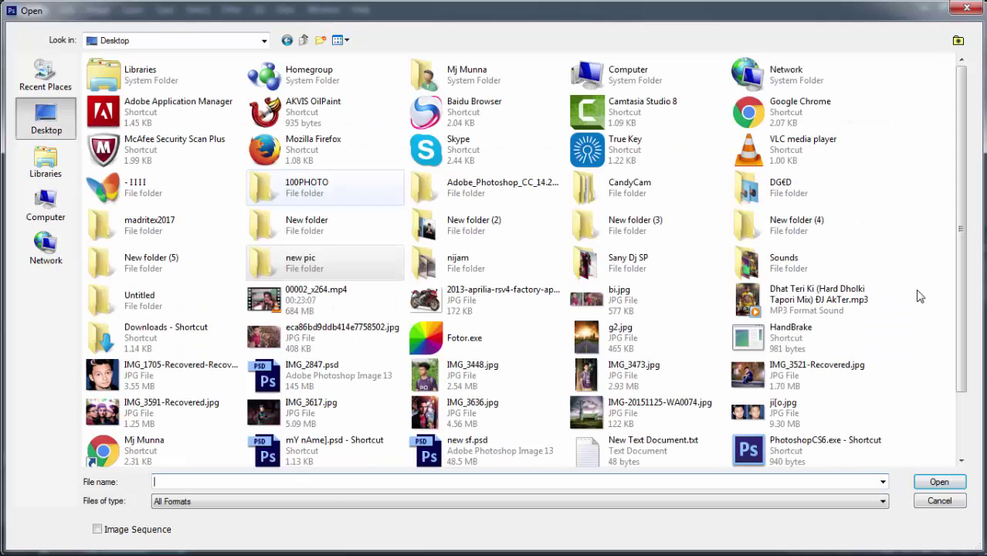
pyautogui.scroll(-2, 965, 276)
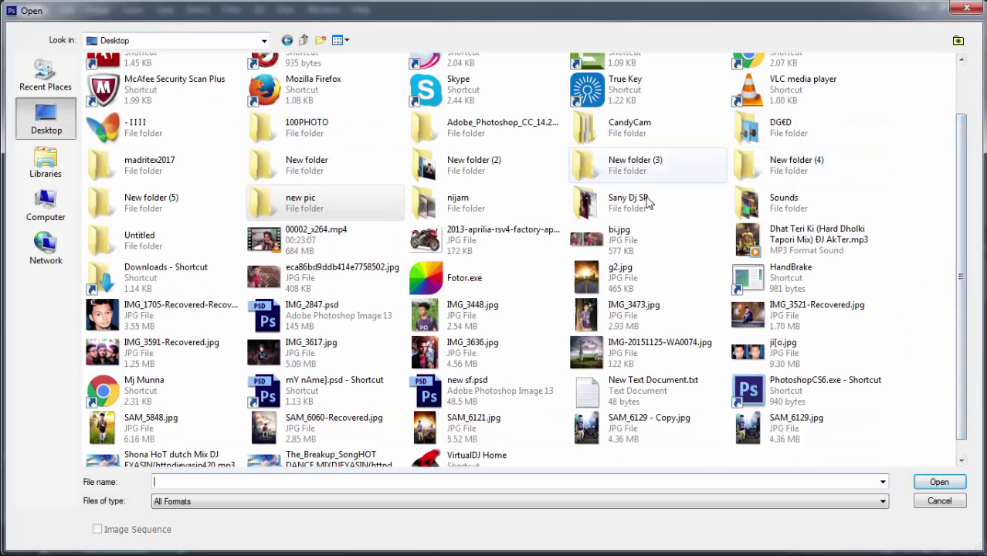
pyautogui.scroll(-1, 969, 228)
pyautogui.scroll(2, 966, 232)
pyautogui.scroll(2, 665, 211)
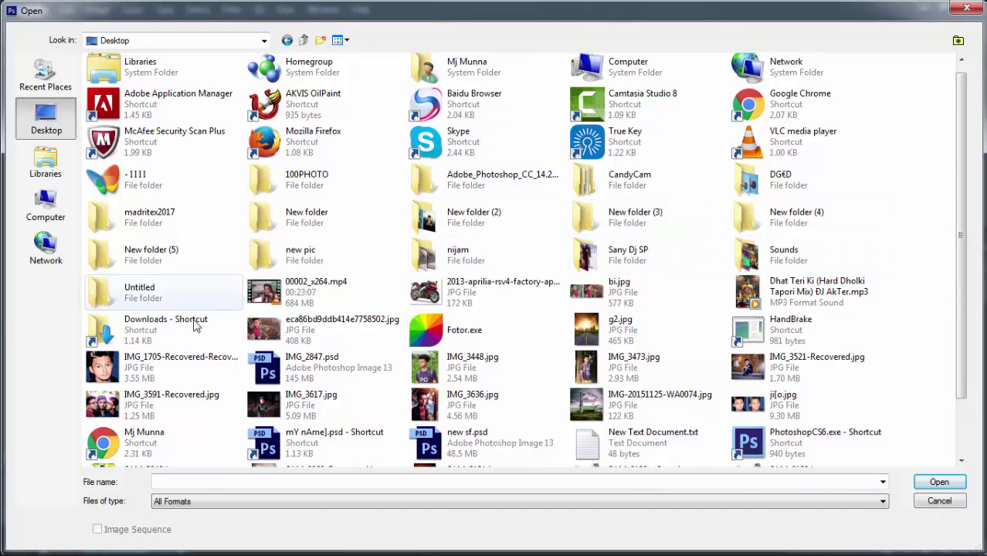
pyautogui.click(141, 344)
pyautogui.doubleClick(141, 344)
pyautogui.doubleClick(139, 104)
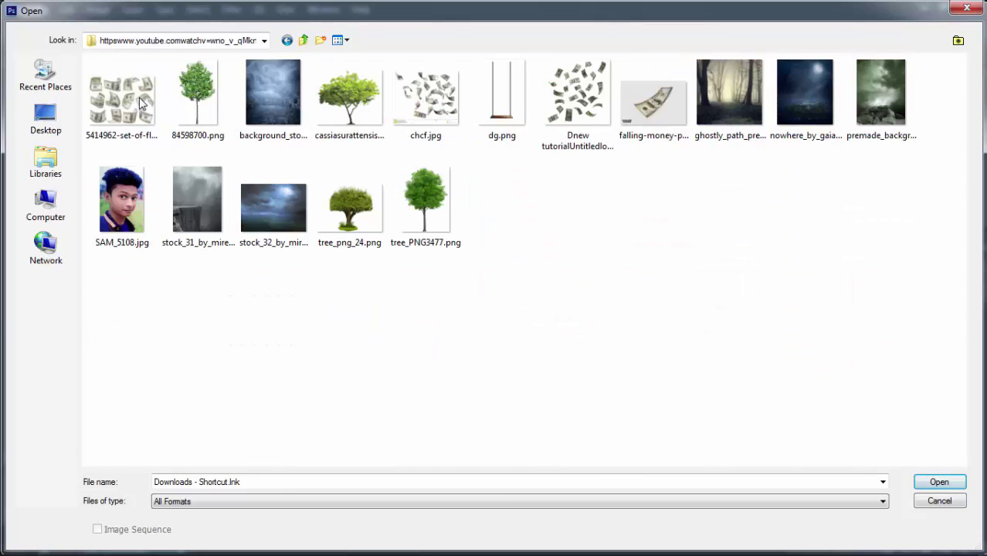
pyautogui.press('BackSpace')
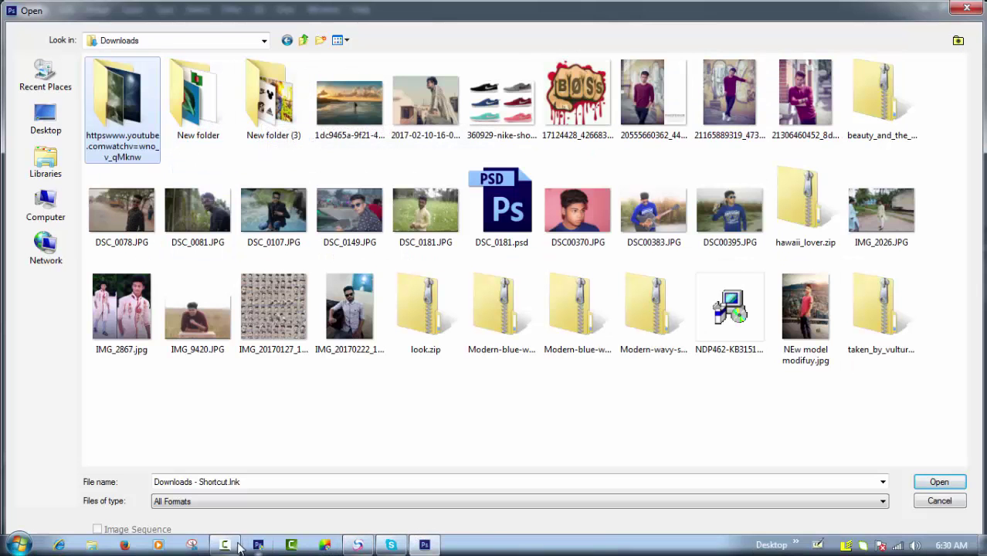
pyautogui.click(241, 547)
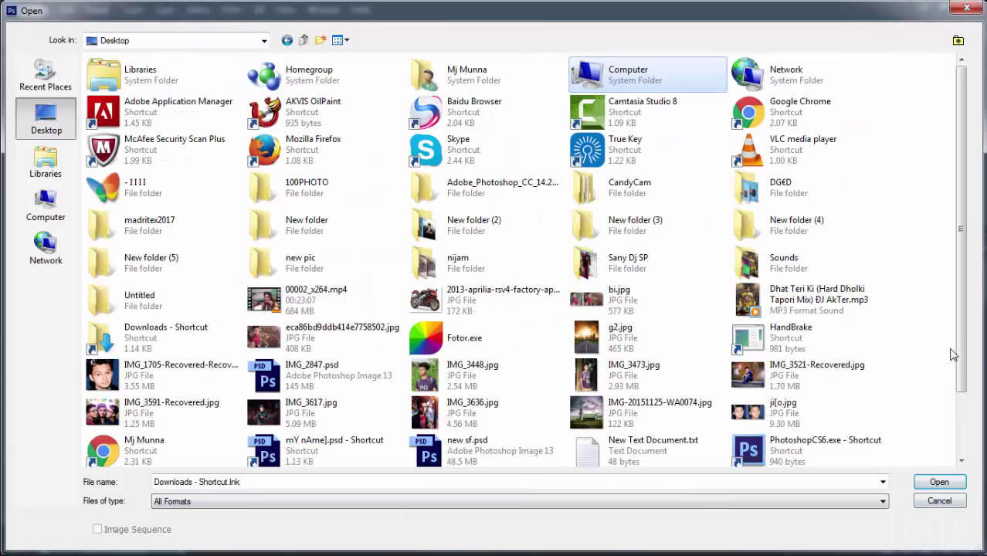
pyautogui.scroll(-1, 972, 387)
pyautogui.scroll(-1, 972, 425)
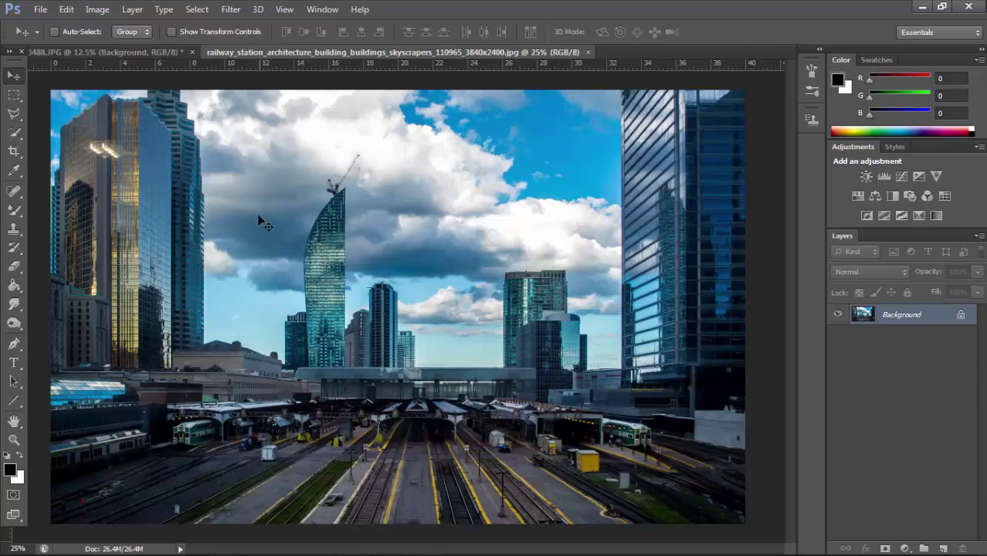
# Bring the railway_station skyscraper photo in as Layer 2 and scale it to fill the canvas.
pyautogui.moveTo(263, 223)
pyautogui.mouseDown()
pyautogui.moveTo(129, 51)
pyautogui.moveTo(347, 269)
pyautogui.mouseUp()
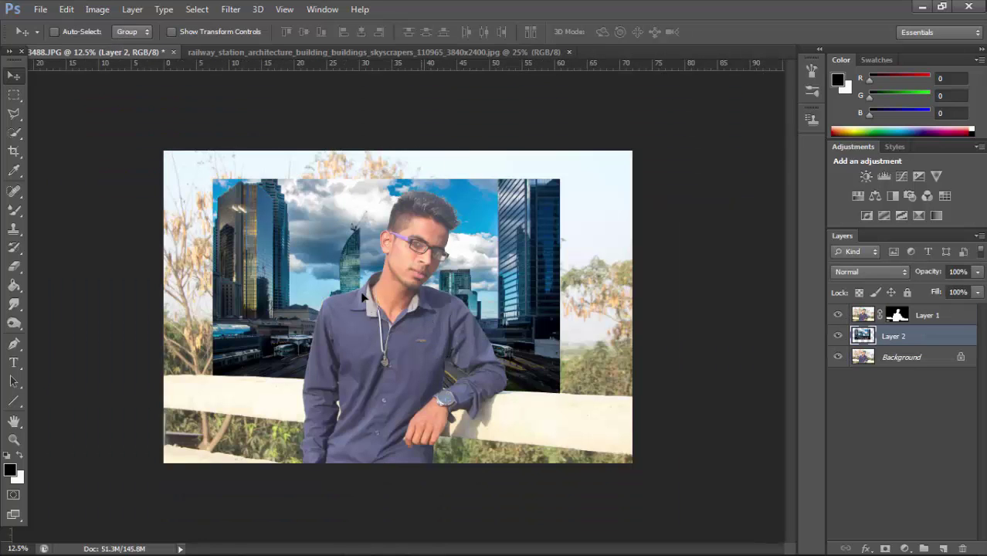
pyautogui.moveTo(394, 305)
pyautogui.mouseDown()
pyautogui.moveTo(382, 297)
pyautogui.moveTo(393, 290)
pyautogui.mouseUp()
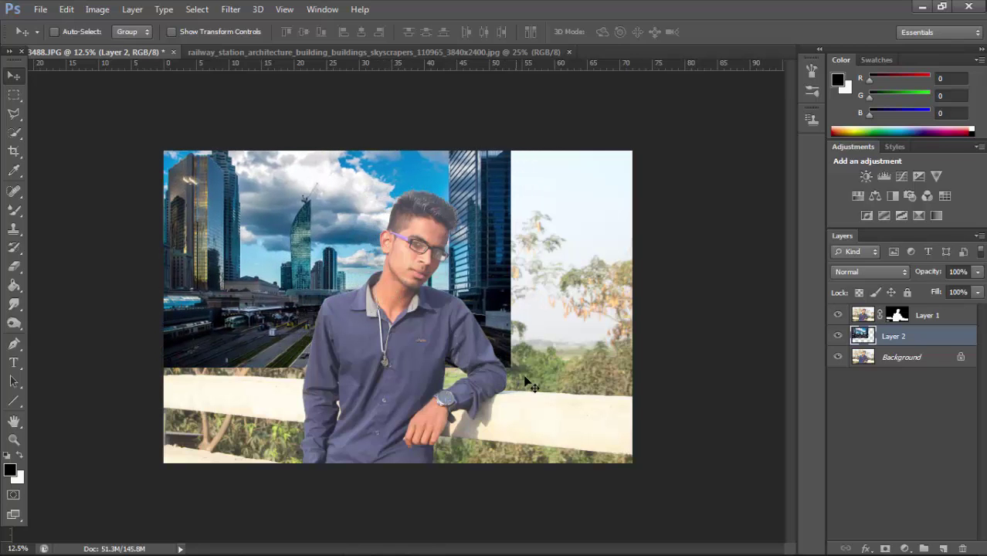
pyautogui.hotkey('ctrl', 't')
pyautogui.moveTo(511, 368)
pyautogui.mouseDown()
pyautogui.moveTo(601, 443)
pyautogui.moveTo(626, 480)
pyautogui.moveTo(653, 487)
pyautogui.moveTo(644, 481)
pyautogui.mouseUp()
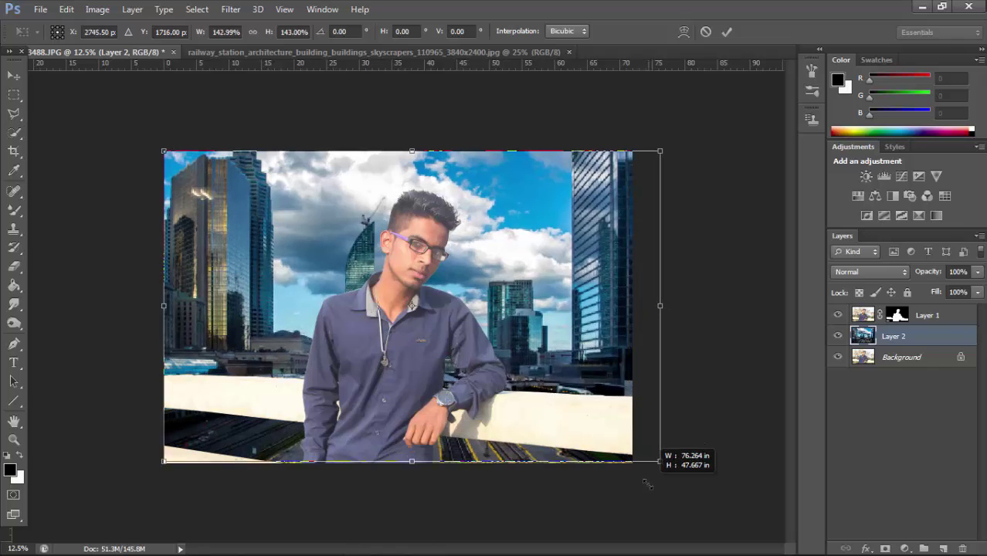
pyautogui.moveTo(661, 306); pyautogui.dragTo(633, 307)
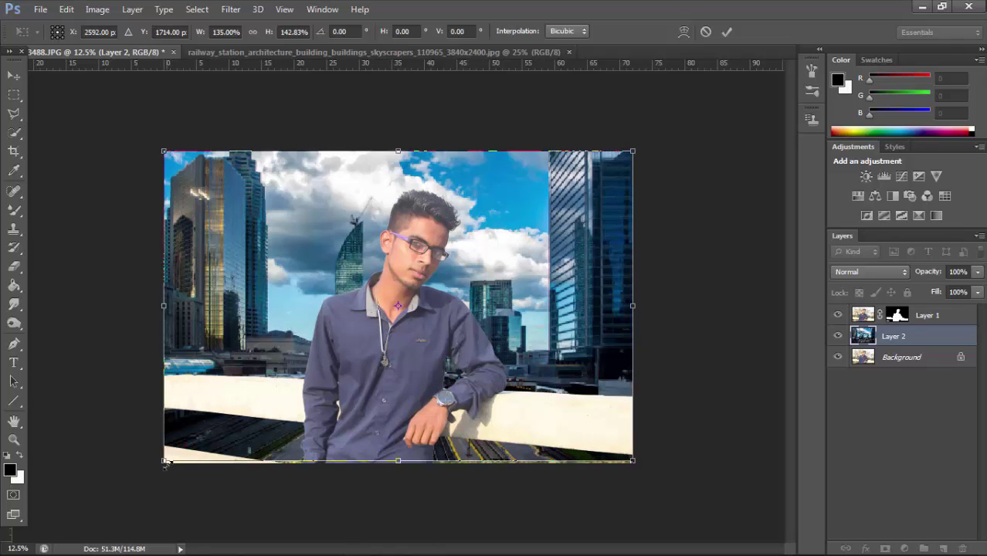
pyautogui.moveTo(165, 461); pyautogui.dragTo(142, 472)
pyautogui.moveTo(259, 431); pyautogui.dragTo(256, 425)
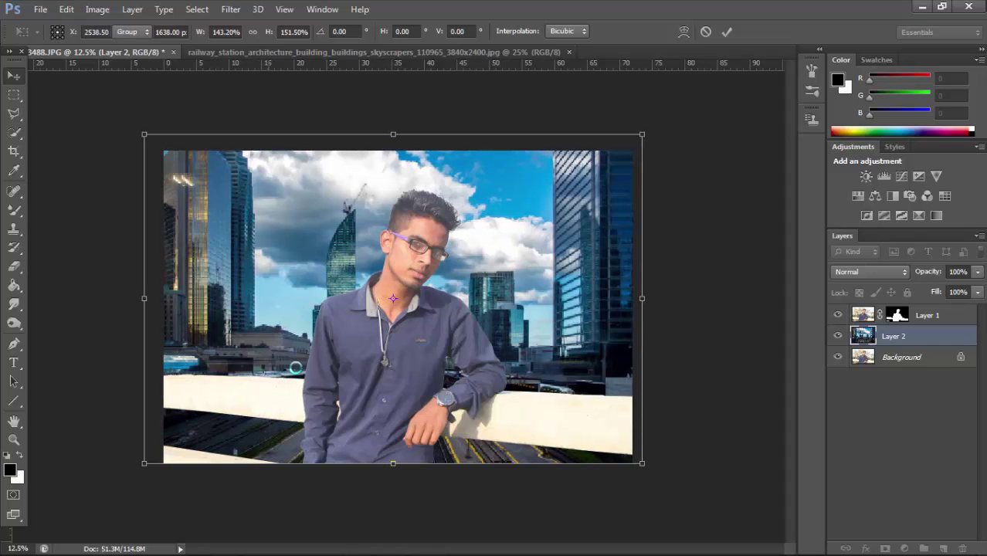
pyautogui.press('Return')
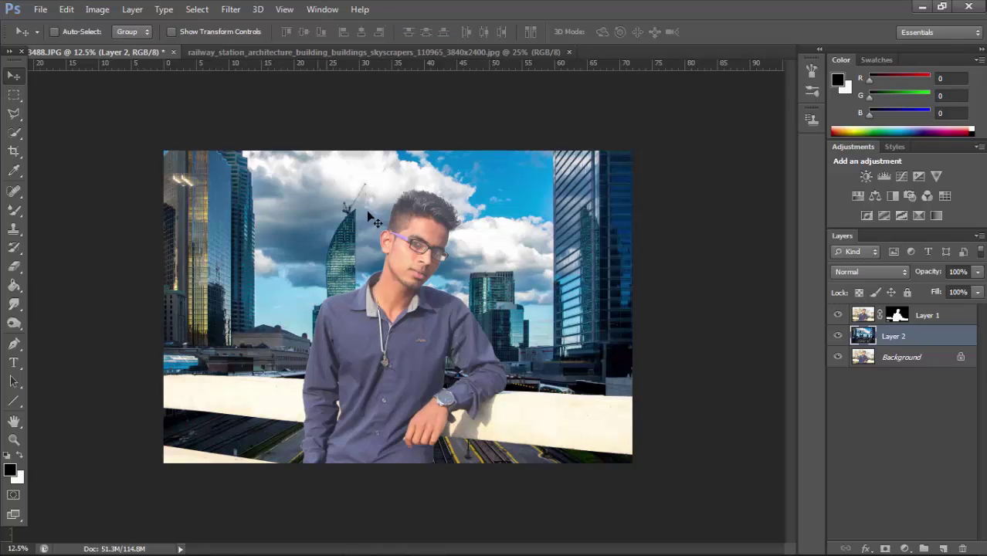
# Apply Layer 1's mask permanently into the man's cut-out pixels.
pyautogui.click(838, 334)
pyautogui.click(838, 335)
pyautogui.hotkey('ctrl', '-')
pyautogui.hotkey('ctrl', '-')
pyautogui.hotkey('ctrl', '+')
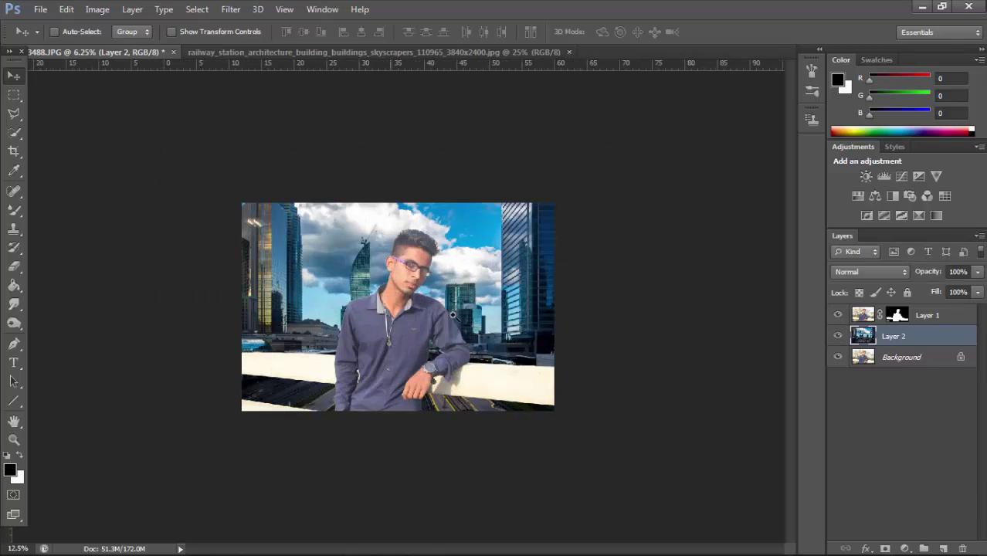
pyautogui.hotkey('ctrl', '+')
pyautogui.hotkey('ctrl', '-')
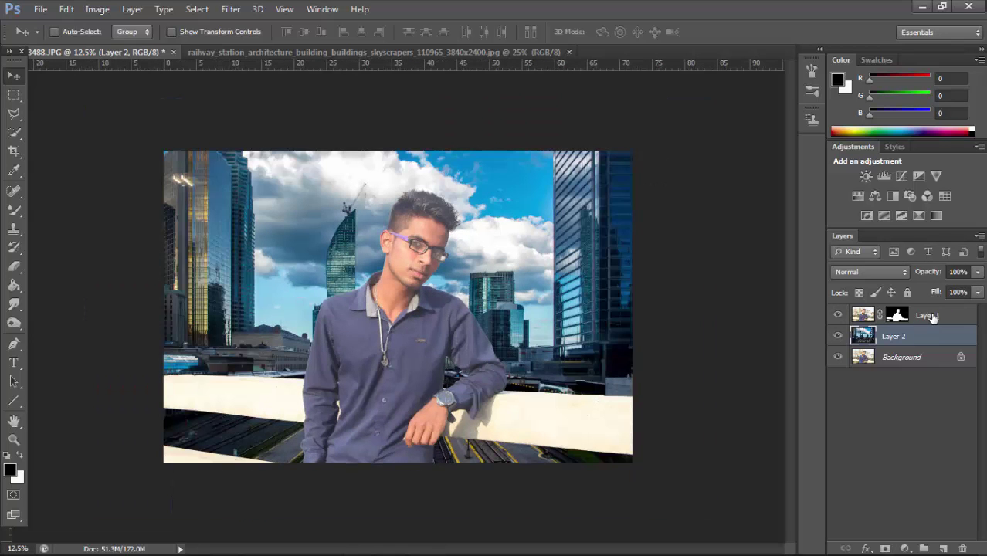
pyautogui.doubleClick(927, 316)
pyautogui.click(899, 316)
pyautogui.rightClick(899, 316)
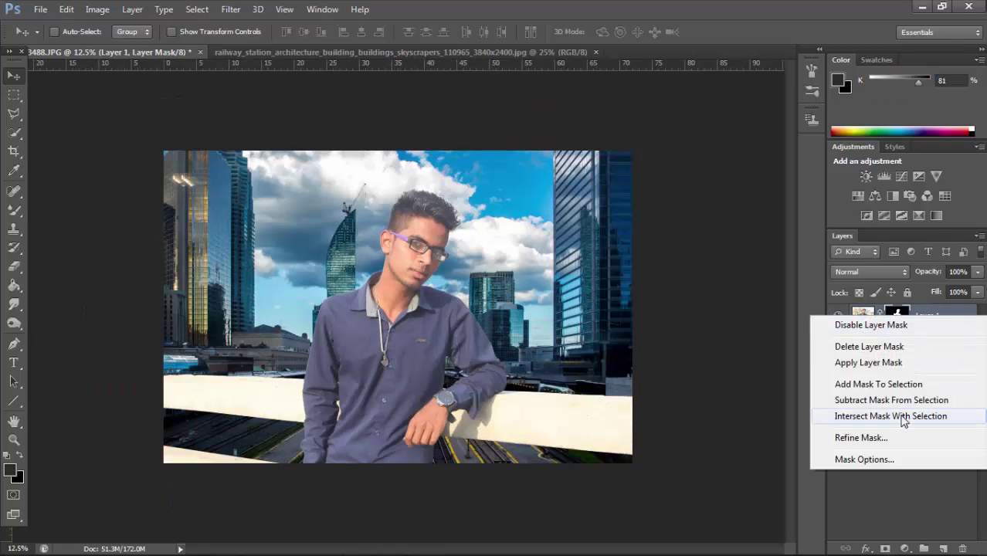
pyautogui.click(881, 364)
# Remove the stray empty layer and duplicate Layer 1 as Layer 1 copy.
pyautogui.click(903, 357)
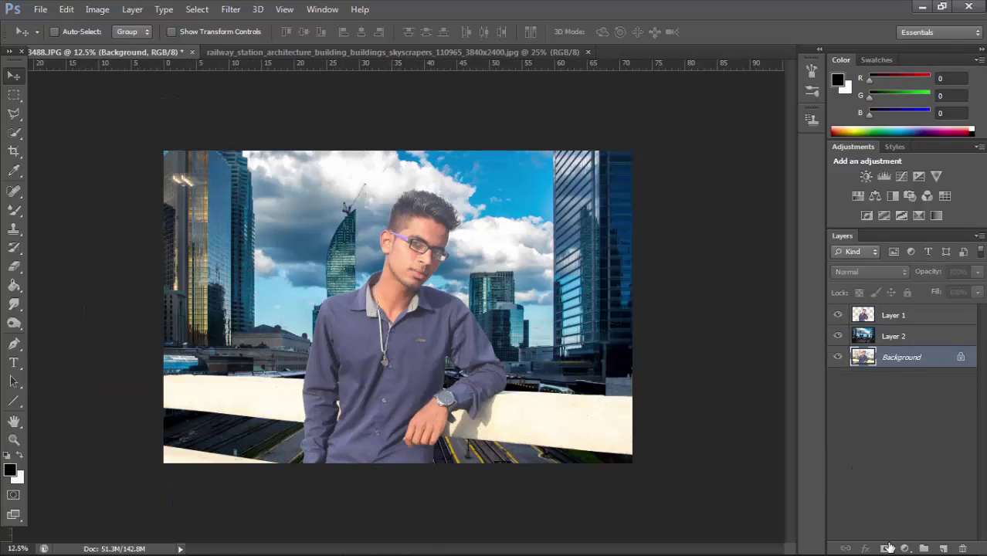
pyautogui.click(943, 549)
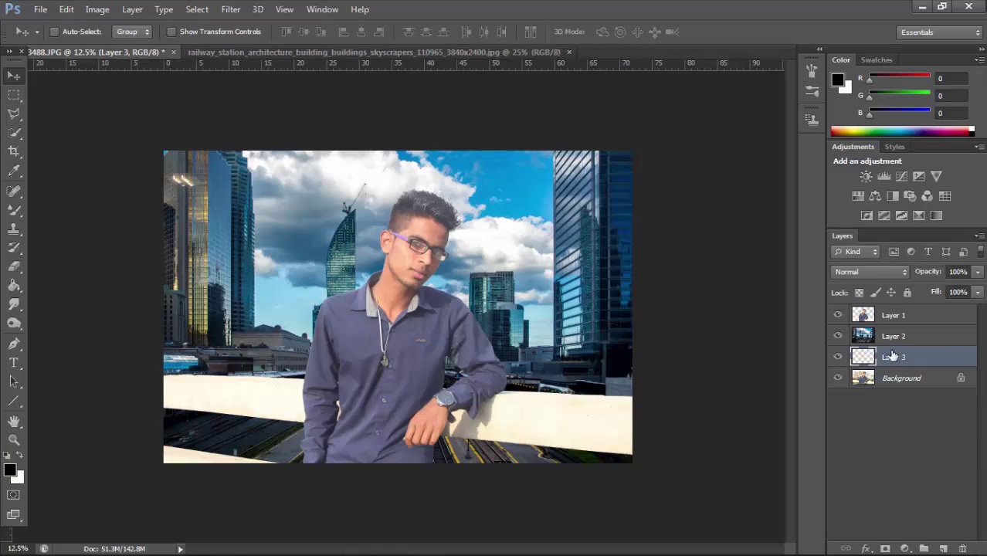
pyautogui.hotkey('ctrl', 'z')
pyautogui.click(902, 316)
pyautogui.hotkey('ctrl', 'j')
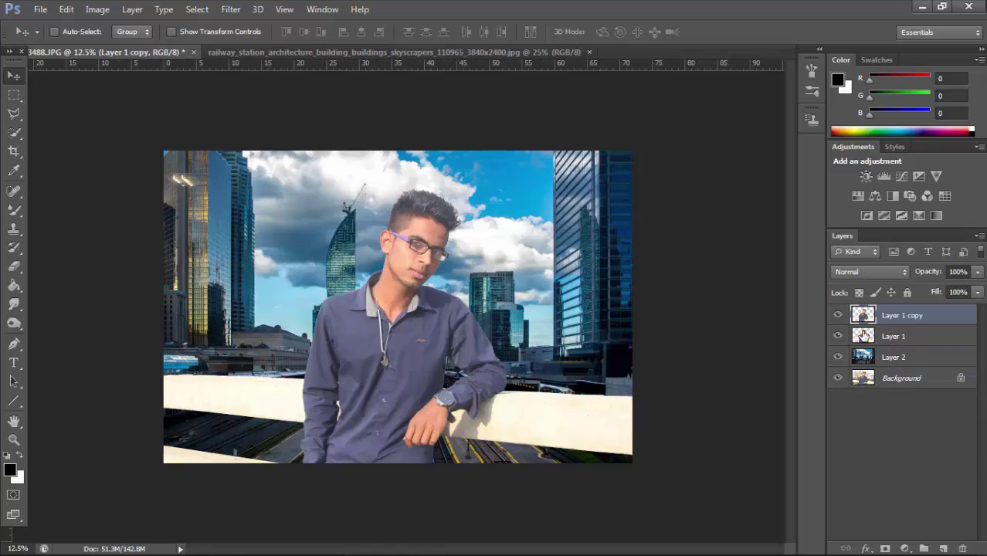
# Add a Brightness/Contrast adjustment above Layer 1 copy with Brightness -27 and Contrast 48.
pyautogui.click(862, 179)
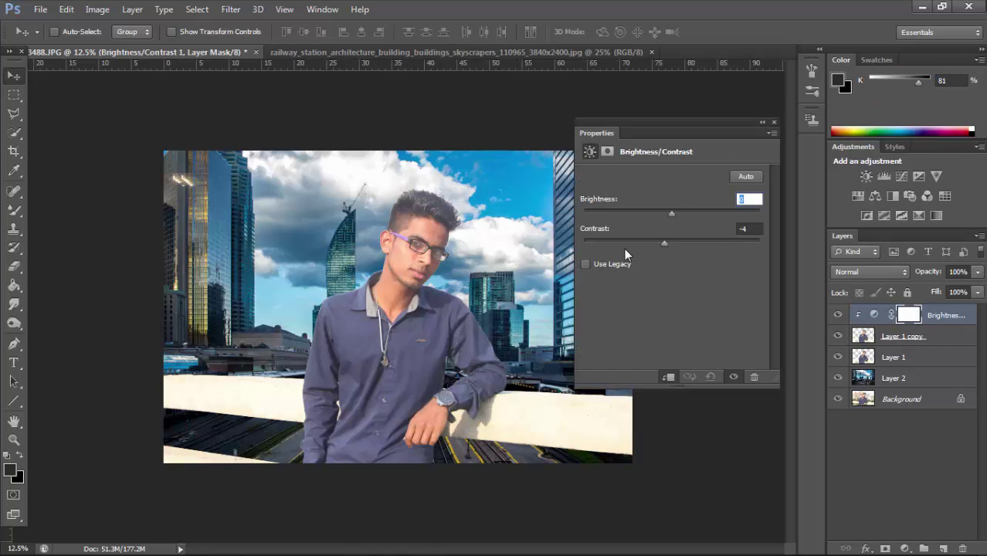
pyautogui.moveTo(665, 243)
pyautogui.mouseDown()
pyautogui.moveTo(602, 206)
pyautogui.moveTo(668, 232)
pyautogui.moveTo(649, 210)
pyautogui.mouseUp()
pyautogui.click(699, 240)
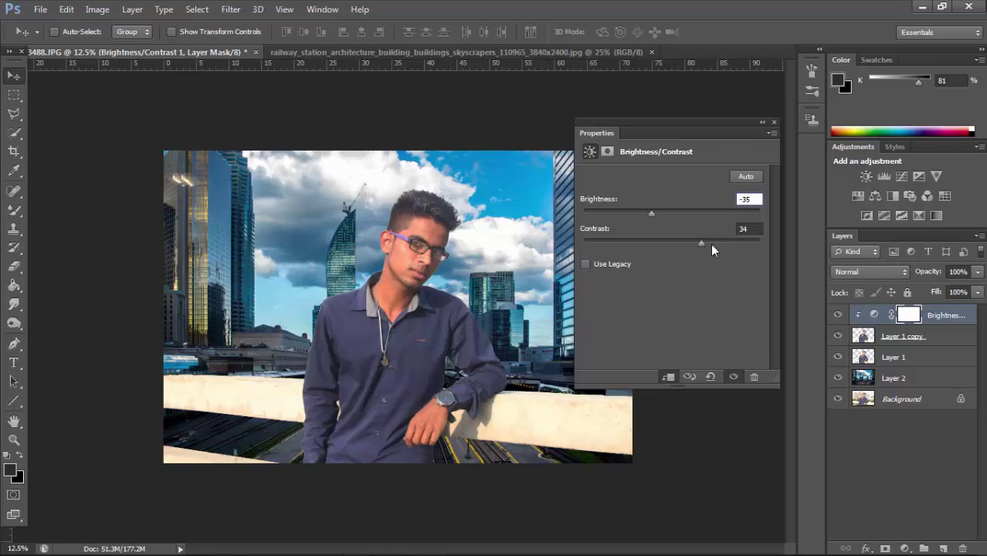
pyautogui.moveTo(711, 244); pyautogui.dragTo(713, 245)
pyautogui.moveTo(651, 214); pyautogui.dragTo(659, 216)
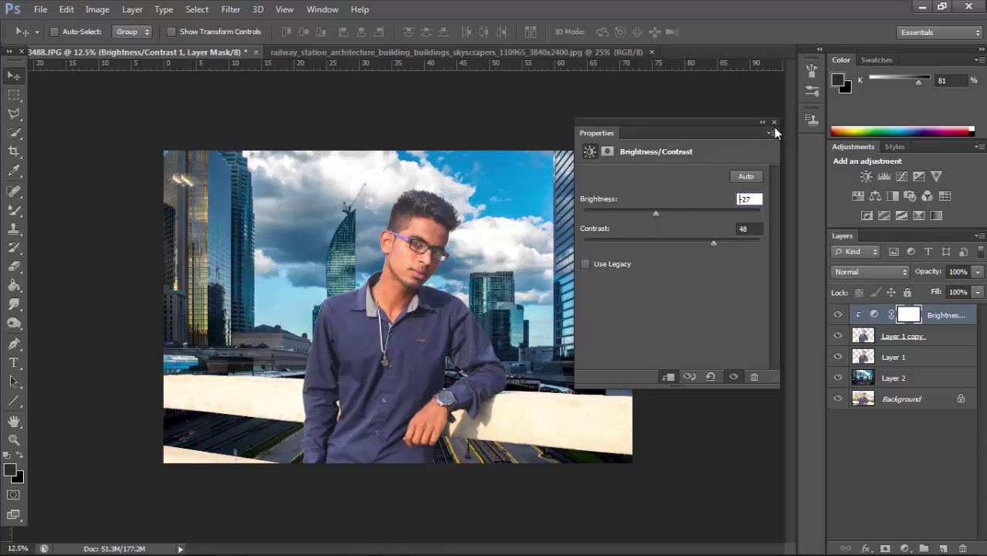
pyautogui.click(97, 10)
pyautogui.moveTo(119, 45)
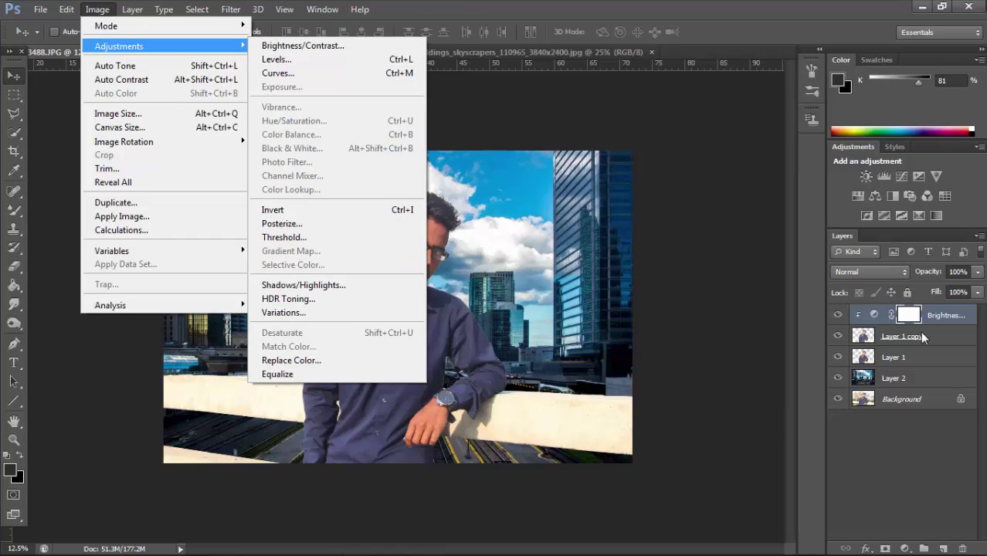
# In Selective Color on Layer 1 copy, add black to Neutrals and set Whites Black to +97.
pyautogui.click(908, 336)
pyautogui.click(97, 10)
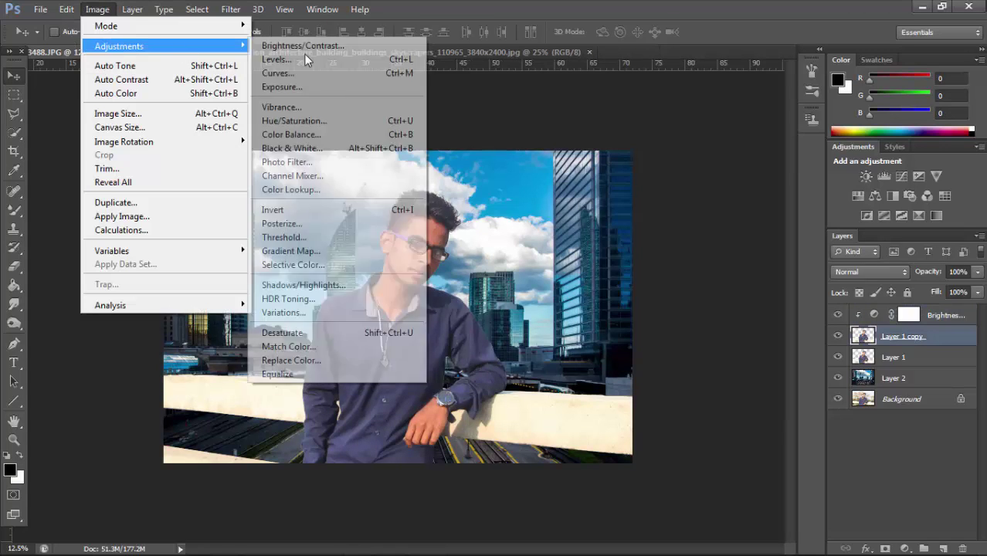
pyautogui.click(375, 265)
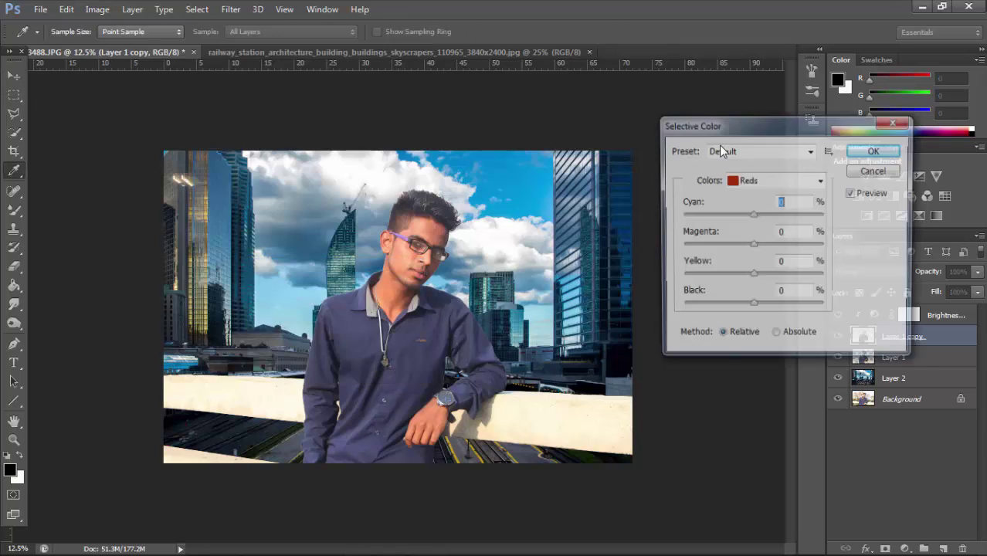
pyautogui.click(773, 180)
pyautogui.click(761, 313)
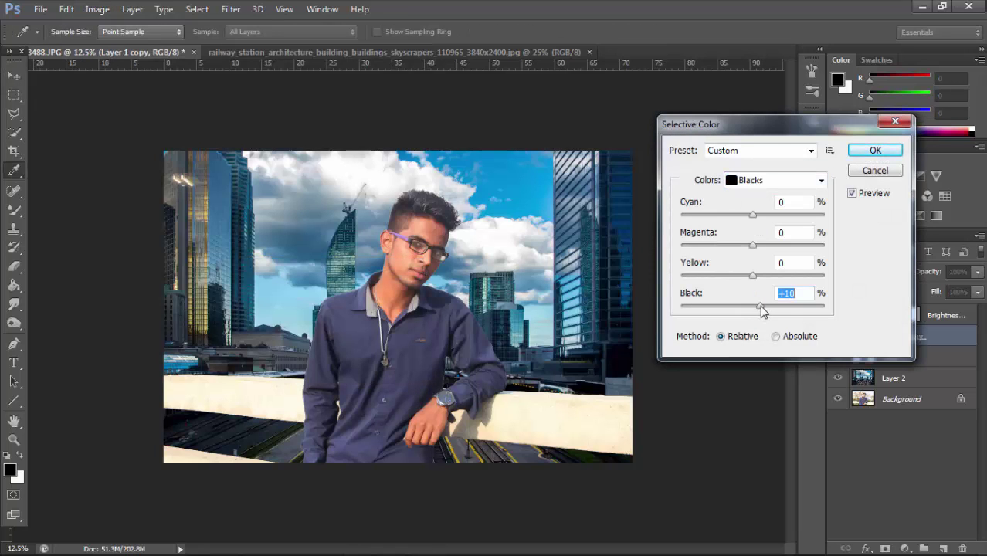
pyautogui.click(773, 180)
pyautogui.click(764, 293)
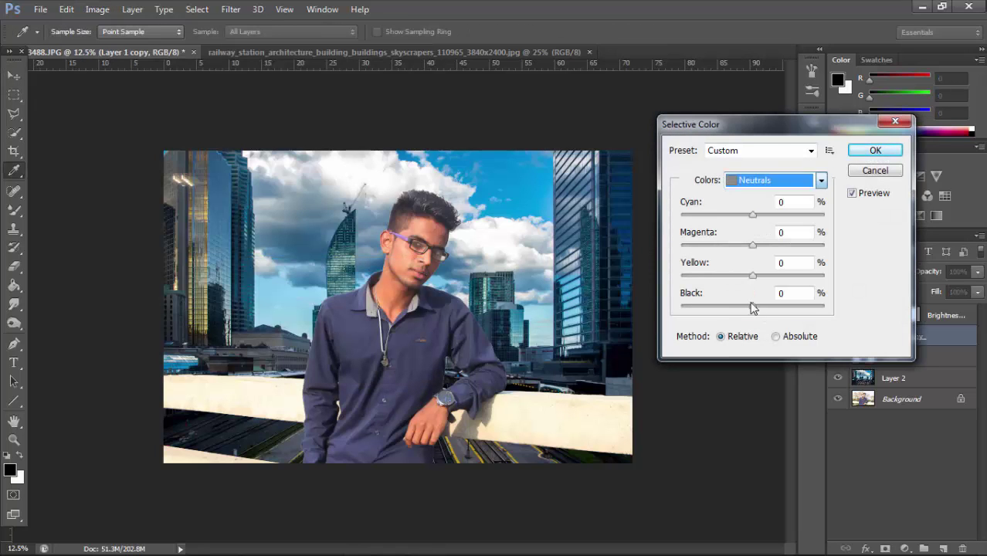
pyautogui.moveTo(753, 306); pyautogui.dragTo(761, 308)
pyautogui.click(773, 180)
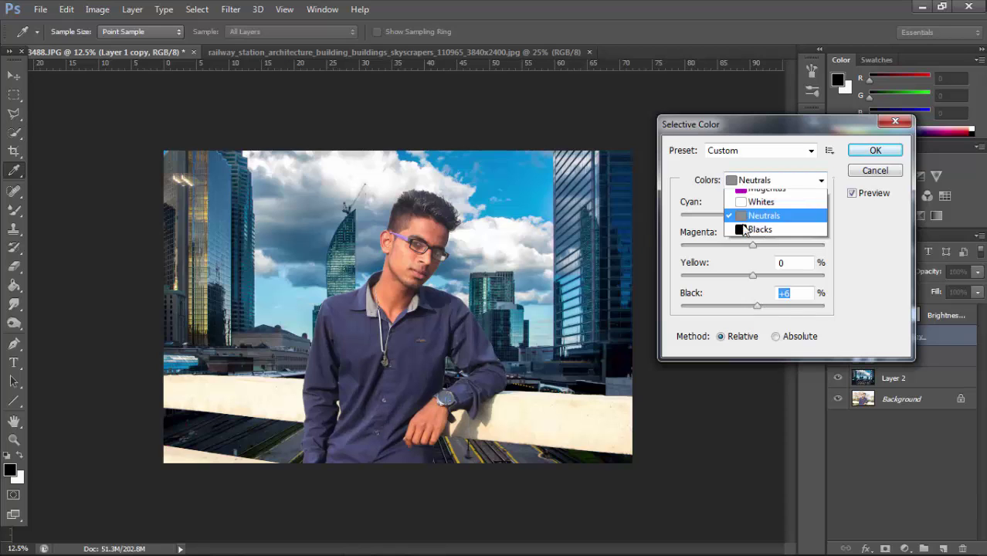
pyautogui.click(818, 277)
pyautogui.moveTo(761, 308); pyautogui.dragTo(825, 313)
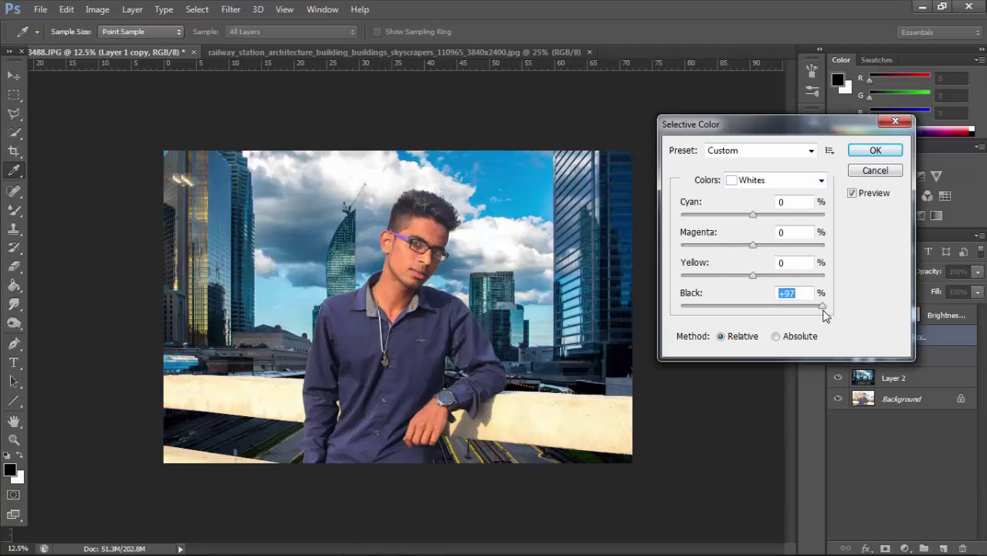
# Set Yellows Cyan -91 and Black -100, Blacks Black about +21, then apply.
pyautogui.click(749, 182)
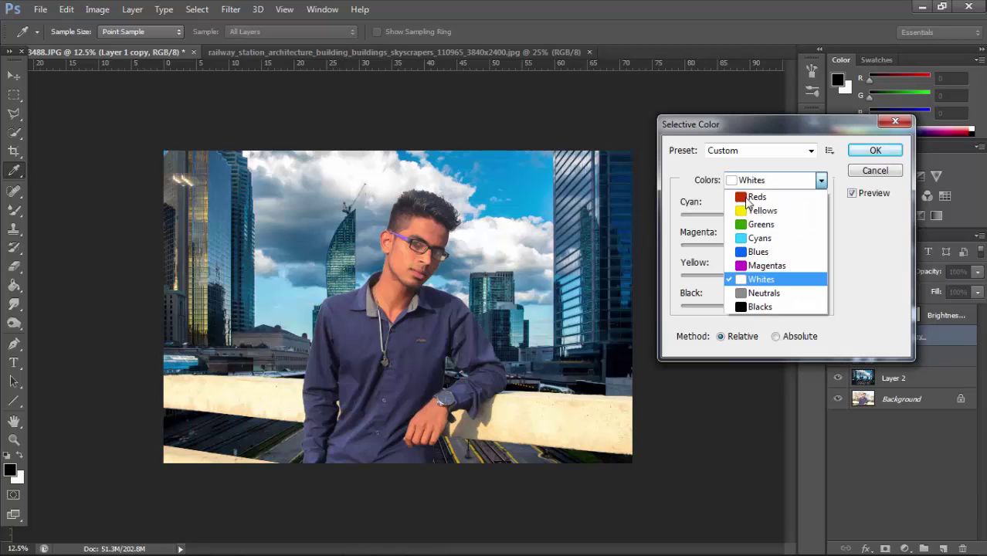
pyautogui.click(755, 215)
pyautogui.moveTo(756, 216); pyautogui.dragTo(680, 224)
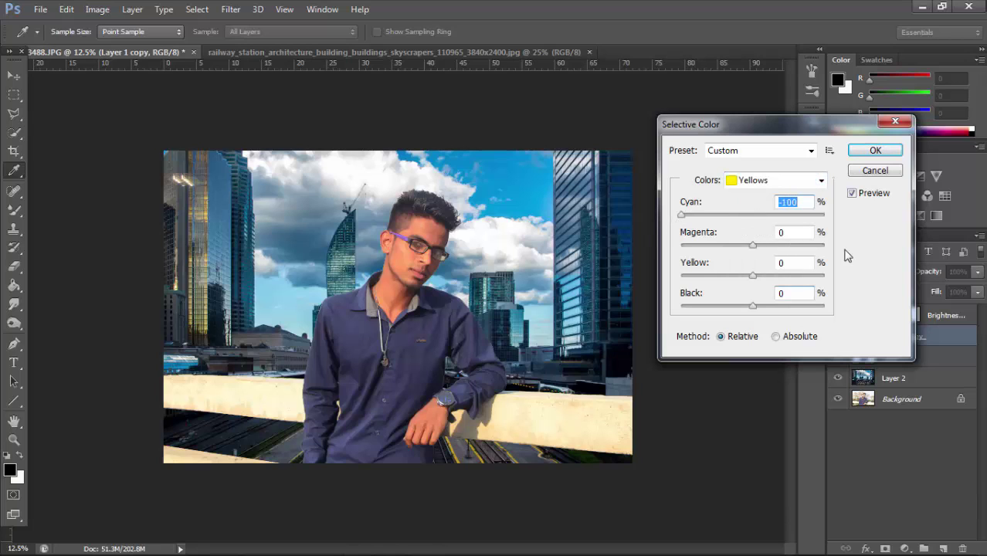
pyautogui.moveTo(781, 313); pyautogui.dragTo(676, 311)
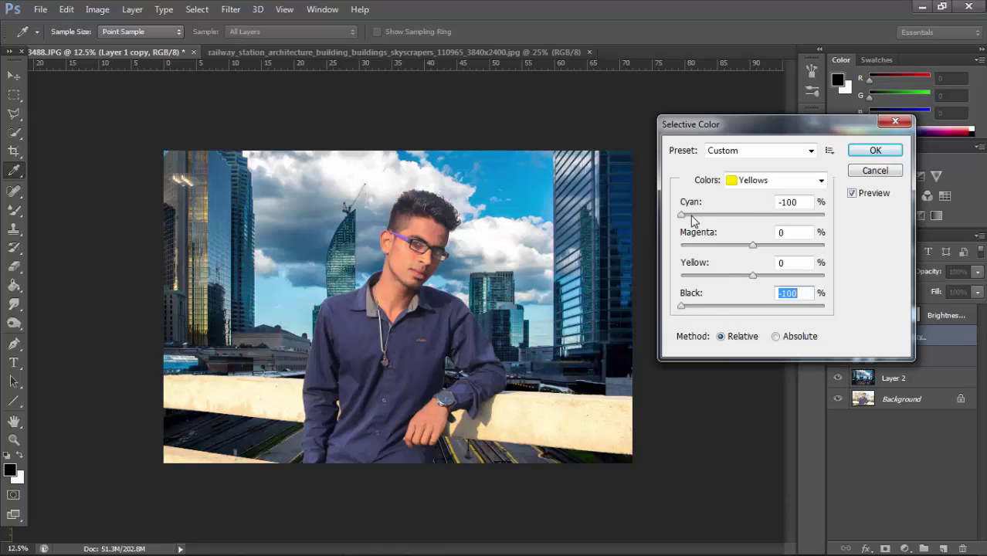
pyautogui.moveTo(689, 218); pyautogui.dragTo(694, 220)
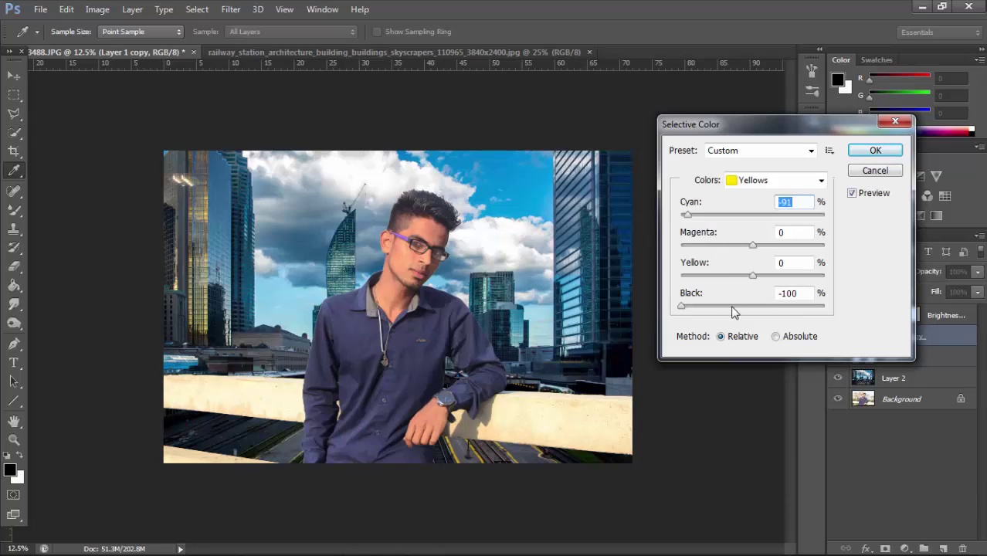
pyautogui.moveTo(735, 310); pyautogui.dragTo(682, 312)
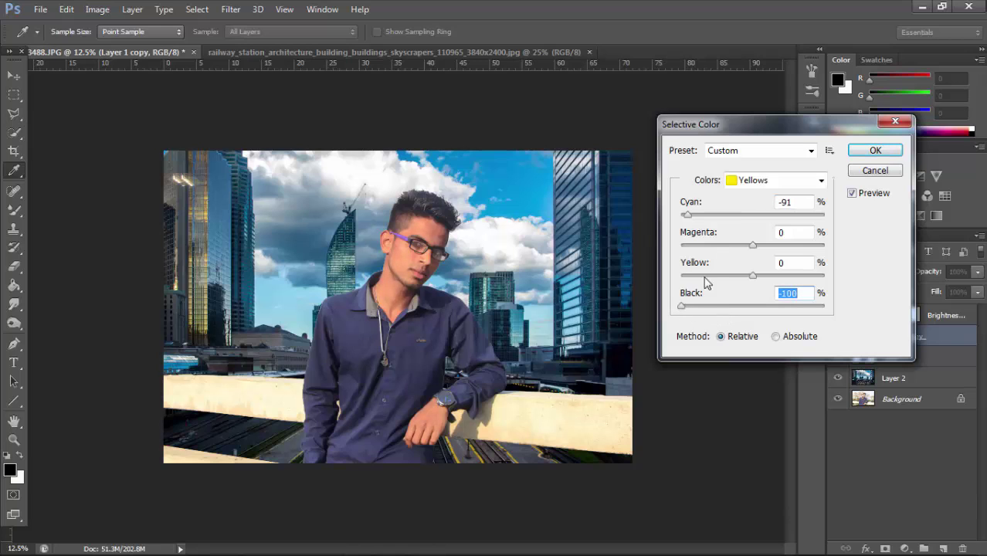
pyautogui.click(755, 180)
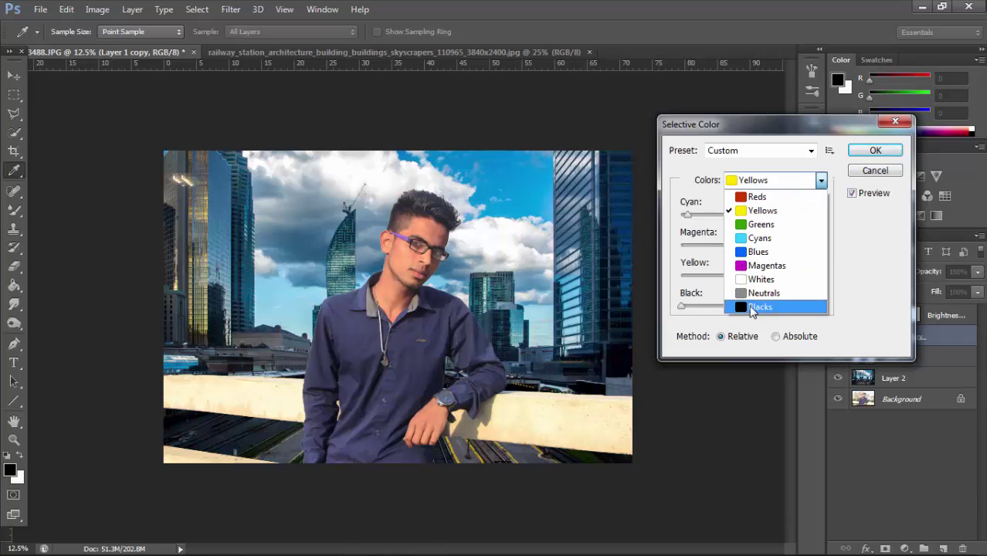
pyautogui.click(773, 303)
pyautogui.moveTo(753, 306)
pyautogui.mouseDown()
pyautogui.moveTo(779, 307)
pyautogui.moveTo(770, 312)
pyautogui.mouseUp()
pyautogui.click(756, 186)
pyautogui.click(761, 291)
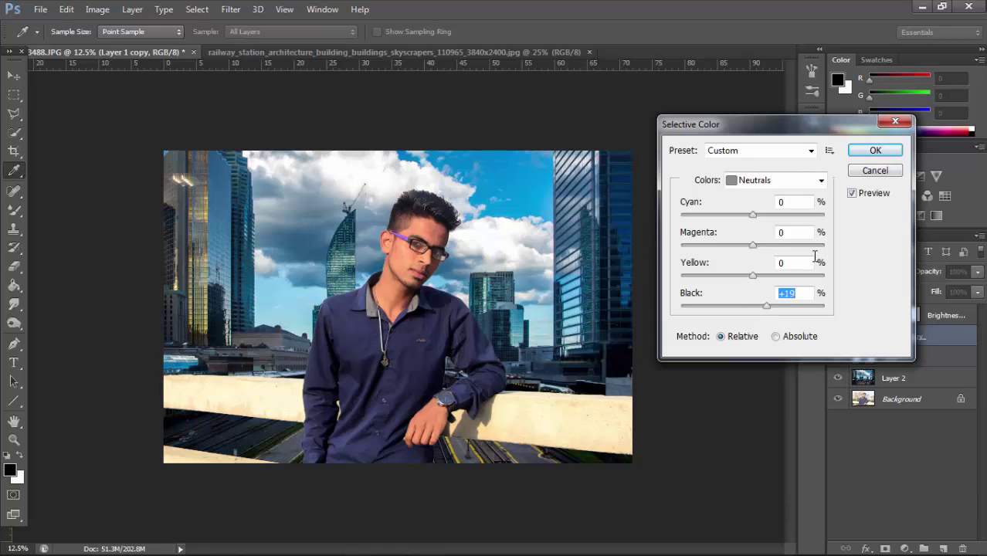
pyautogui.click(875, 150)
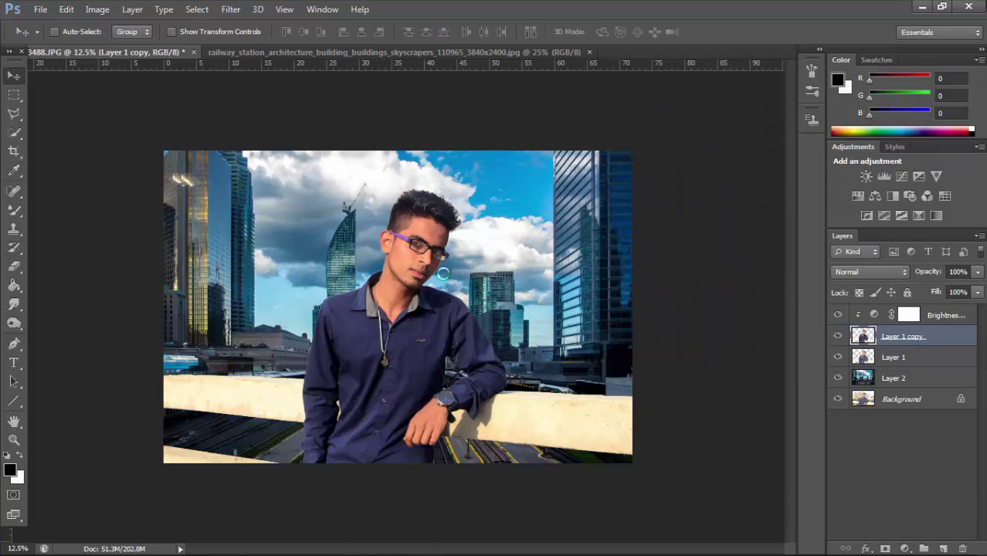
# Compare Layer 1 copy's visibility, then delete the Brightness/Contrast adjustment layer.
pyautogui.click(841, 338)
pyautogui.click(840, 338)
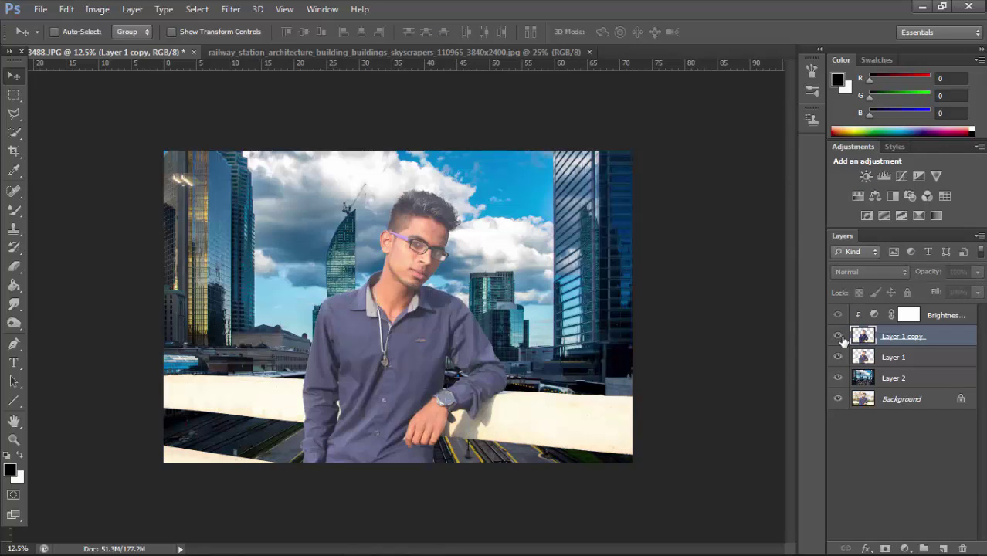
pyautogui.click(839, 337)
pyautogui.click(908, 313)
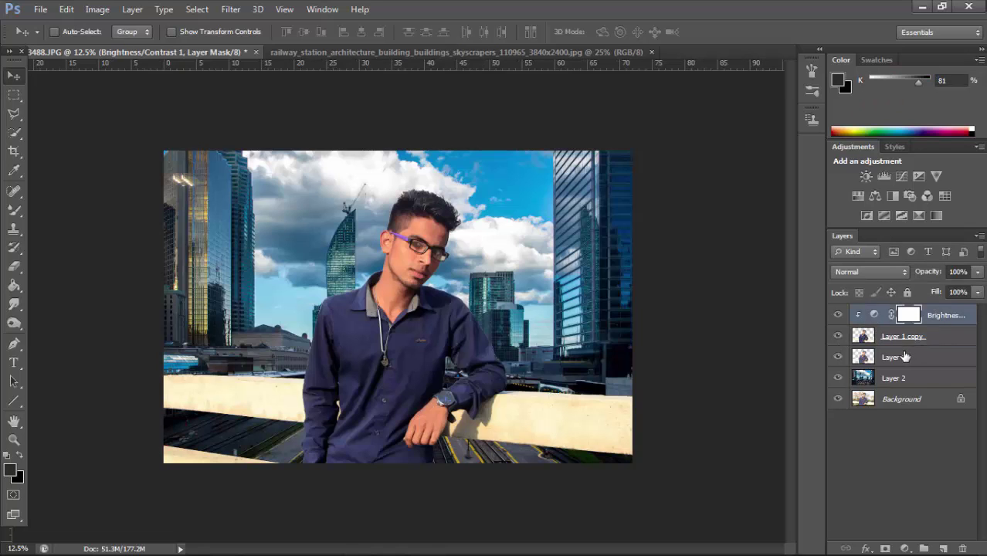
pyautogui.press('Delete')
# Lower Layer 1 copy's fill to 60%.
pyautogui.click(838, 316)
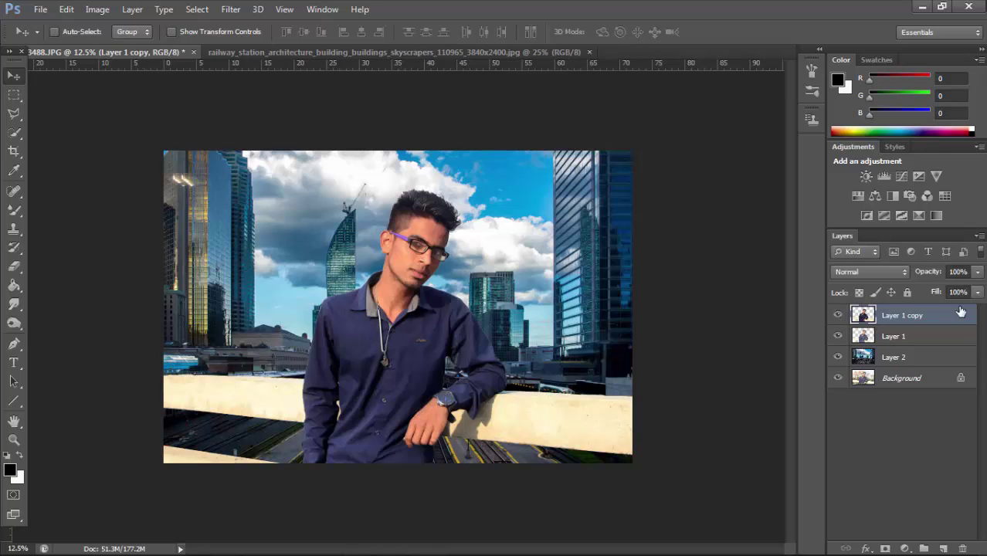
pyautogui.click(979, 293)
pyautogui.moveTo(978, 310); pyautogui.dragTo(955, 311)
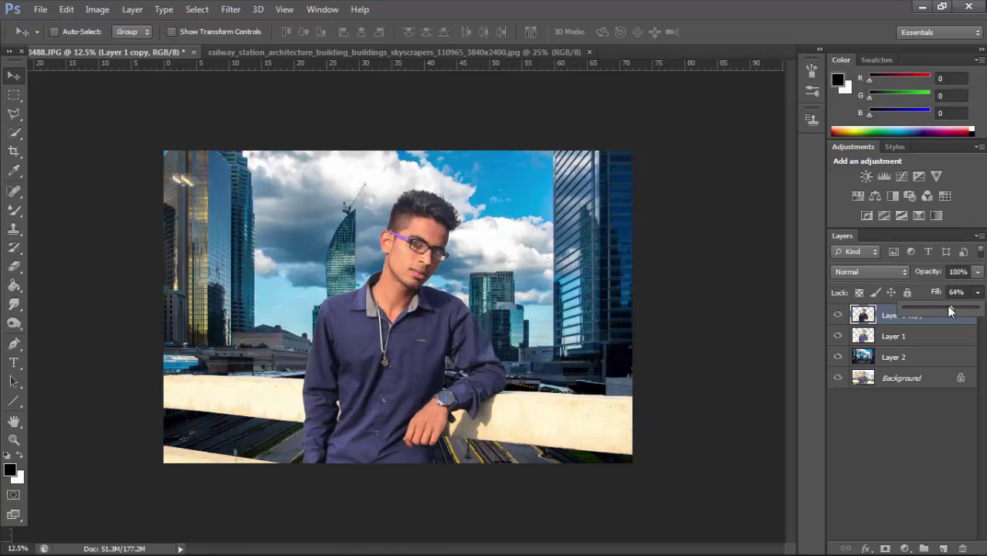
pyautogui.moveTo(949, 310); pyautogui.dragTo(946, 310)
pyautogui.click(839, 315)
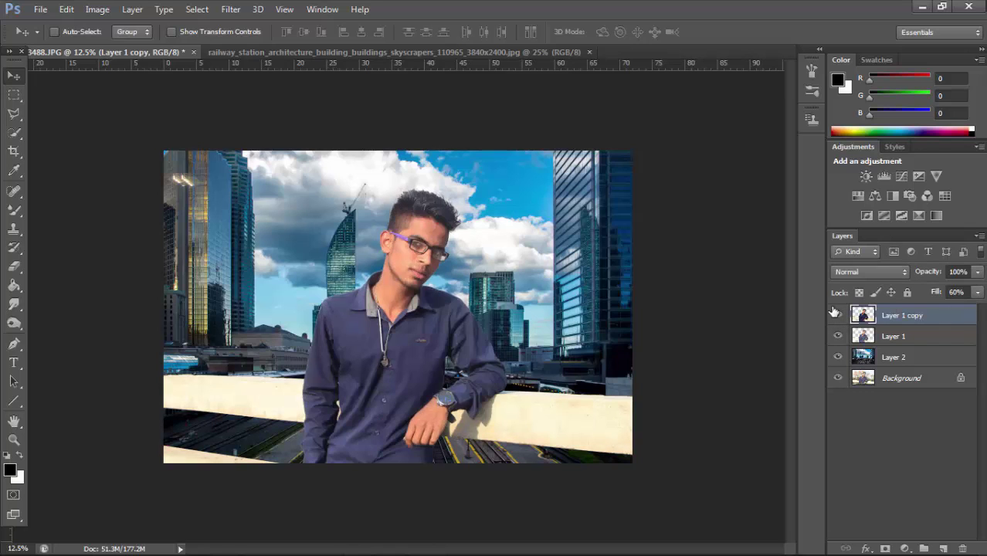
# Boost Layer 1 copy's saturation by +18 with Hue/Saturation.
pyautogui.hotkey('ctrl', 'u')
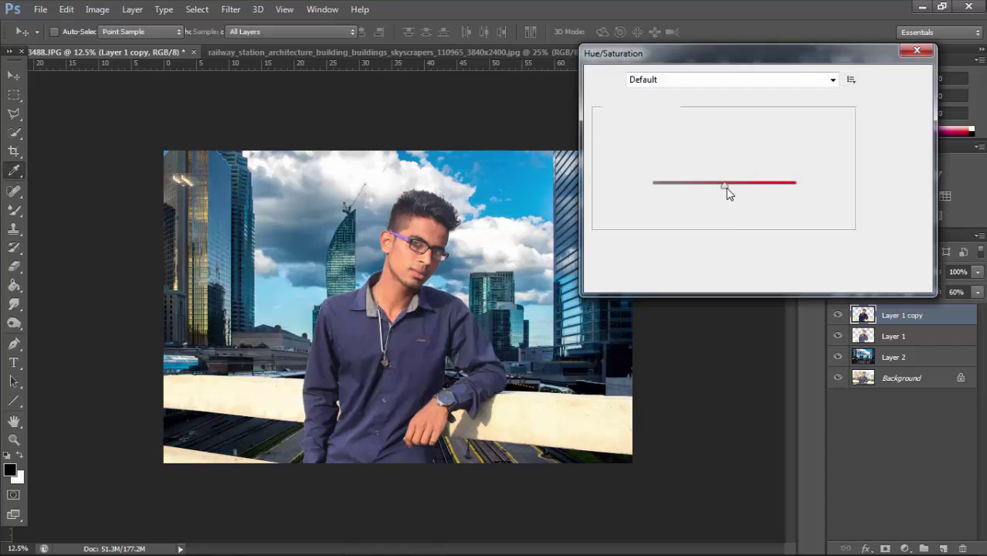
pyautogui.moveTo(728, 193)
pyautogui.mouseDown()
pyautogui.moveTo(751, 196)
pyautogui.moveTo(735, 191)
pyautogui.mouseUp()
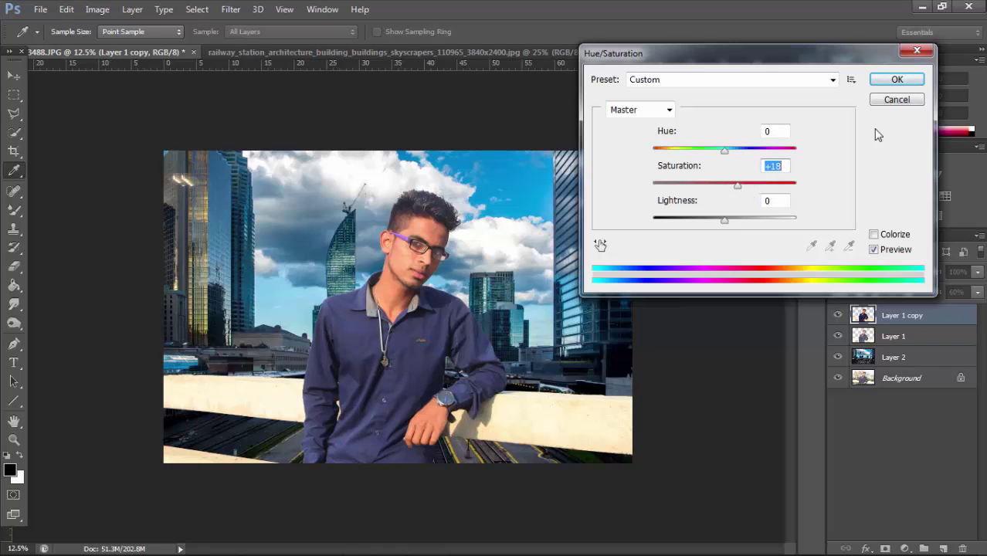
pyautogui.click(897, 81)
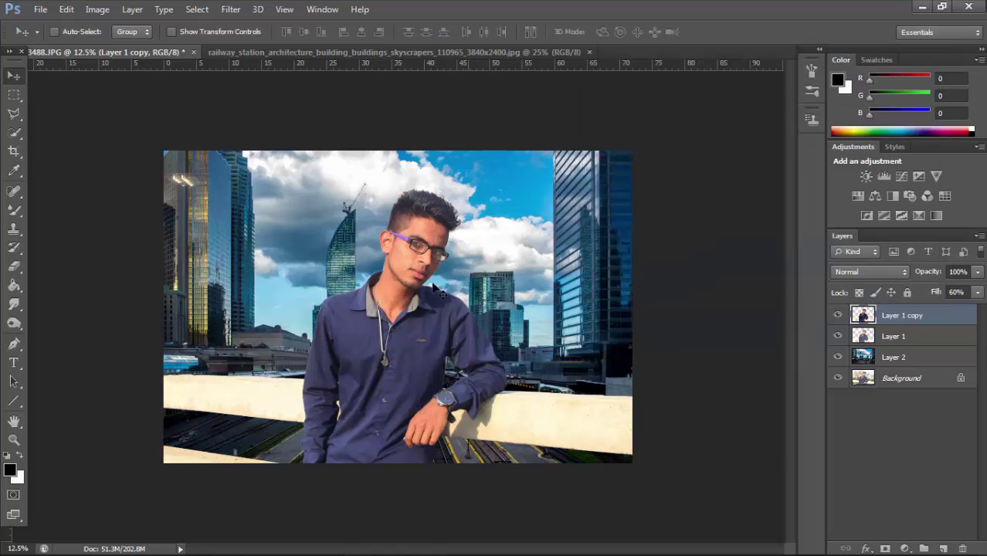
# Erase Layer 1 copy over the man's face, forehead and chin with the Eraser.
pyautogui.hotkey('ctrl', '+')
pyautogui.press('e')
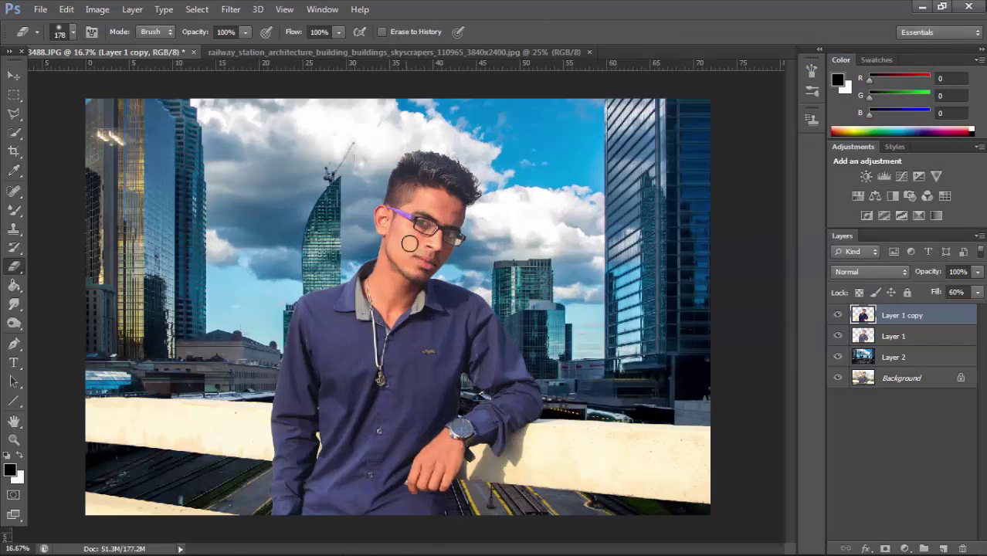
pyautogui.moveTo(398, 235)
pyautogui.mouseDown()
pyautogui.moveTo(438, 201)
pyautogui.moveTo(399, 311)
pyautogui.moveTo(382, 309)
pyautogui.moveTo(394, 274)
pyautogui.moveTo(438, 233)
pyautogui.moveTo(382, 216)
pyautogui.moveTo(375, 232)
pyautogui.mouseUp()
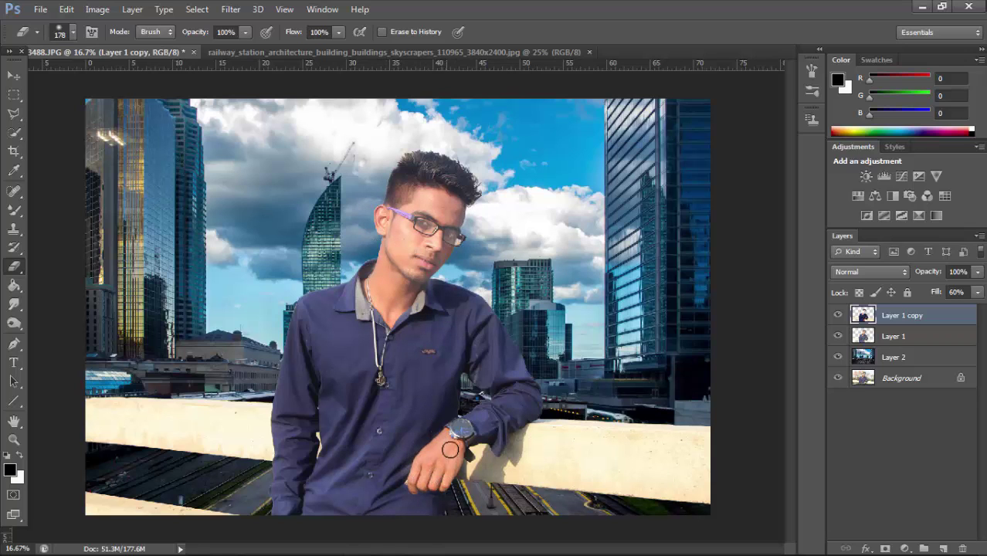
pyautogui.moveTo(413, 252); pyautogui.dragTo(411, 268)
pyautogui.click(894, 336)
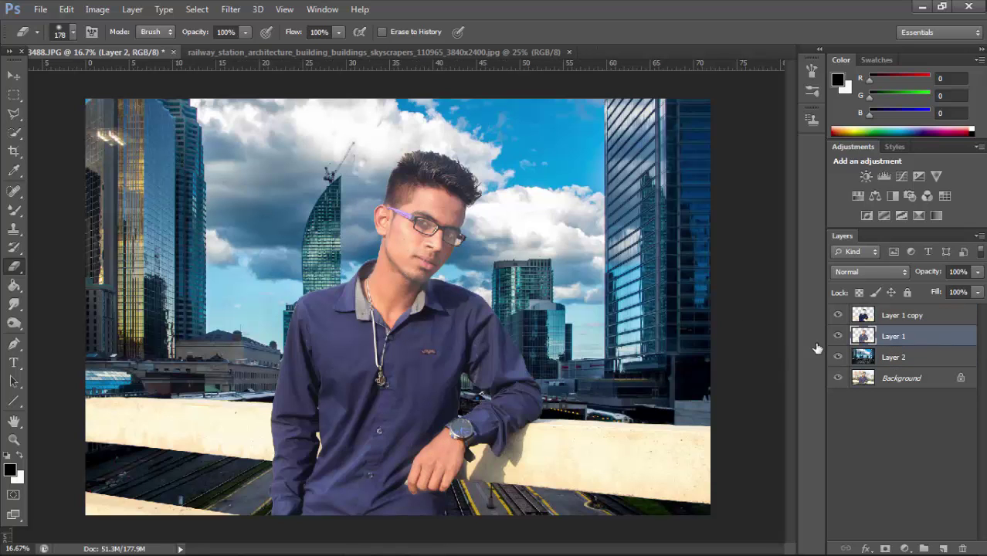
# Give Layer 1 a Selective Color edit: Neutrals Black +14 and Blacks Black +20.
pyautogui.click(98, 9)
pyautogui.click(332, 264)
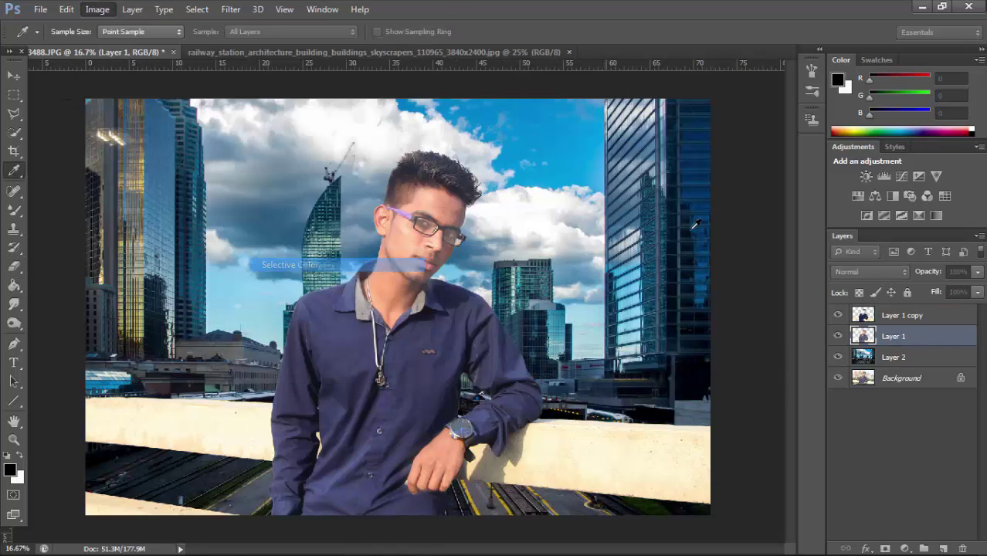
pyautogui.click(782, 185)
pyautogui.click(759, 182)
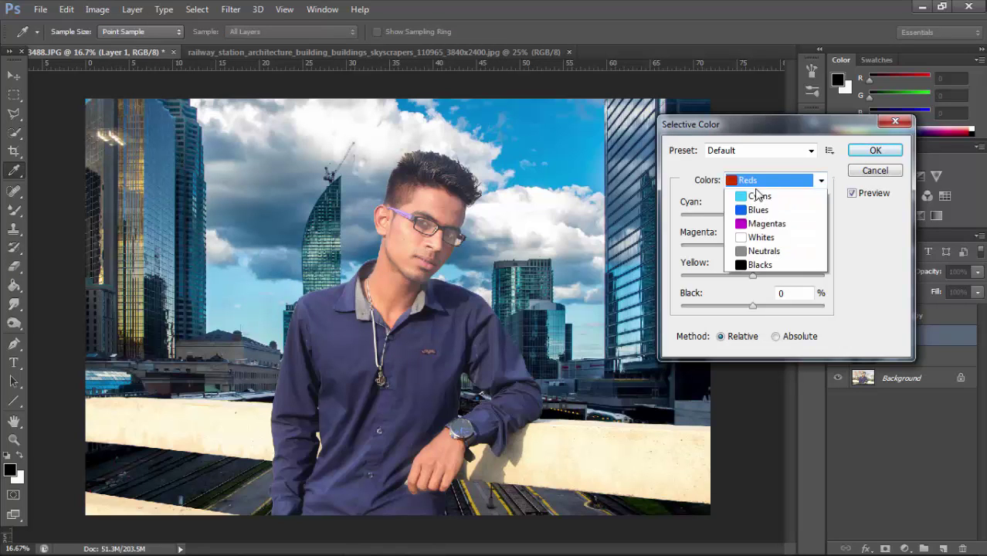
pyautogui.click(761, 294)
pyautogui.moveTo(757, 307); pyautogui.dragTo(765, 307)
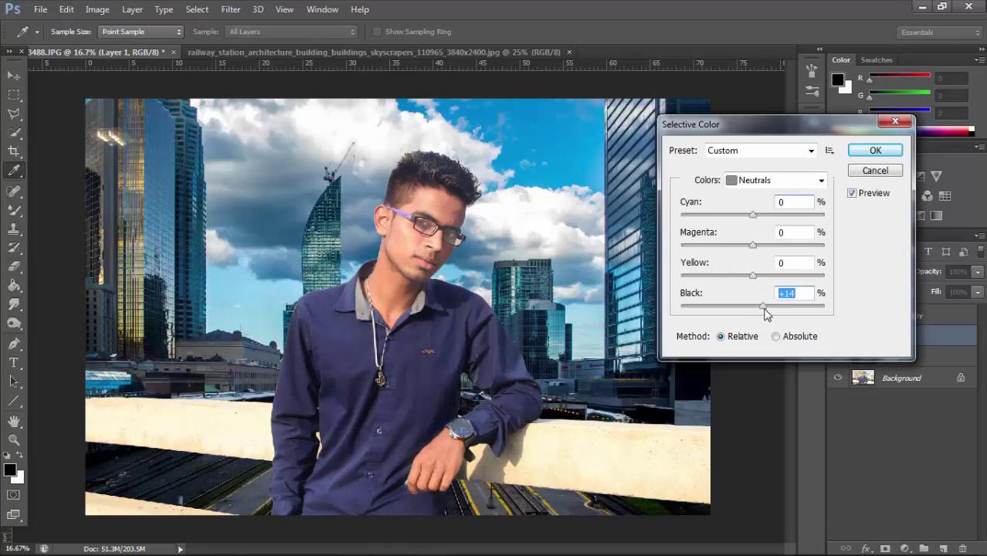
pyautogui.click(771, 182)
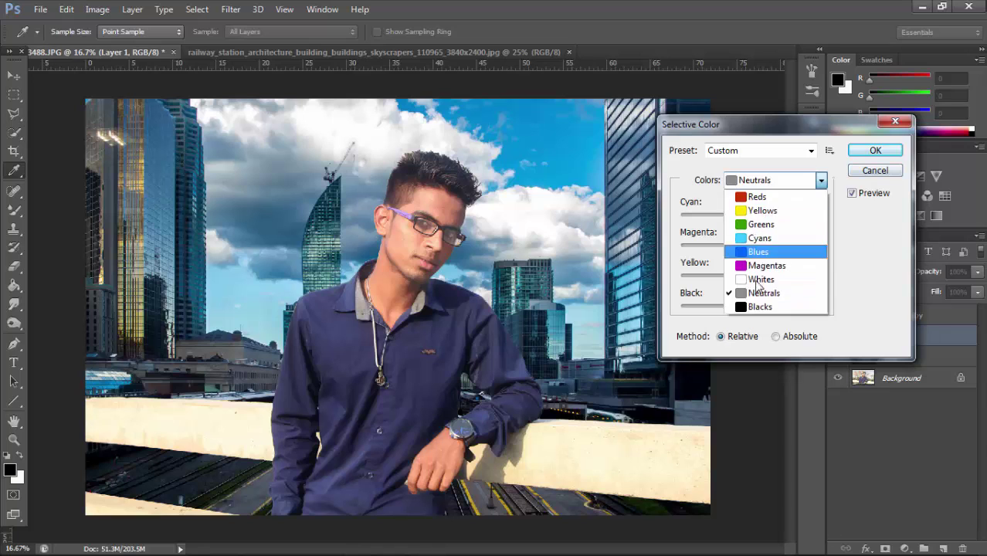
pyautogui.click(760, 302)
pyautogui.moveTo(754, 306); pyautogui.dragTo(768, 311)
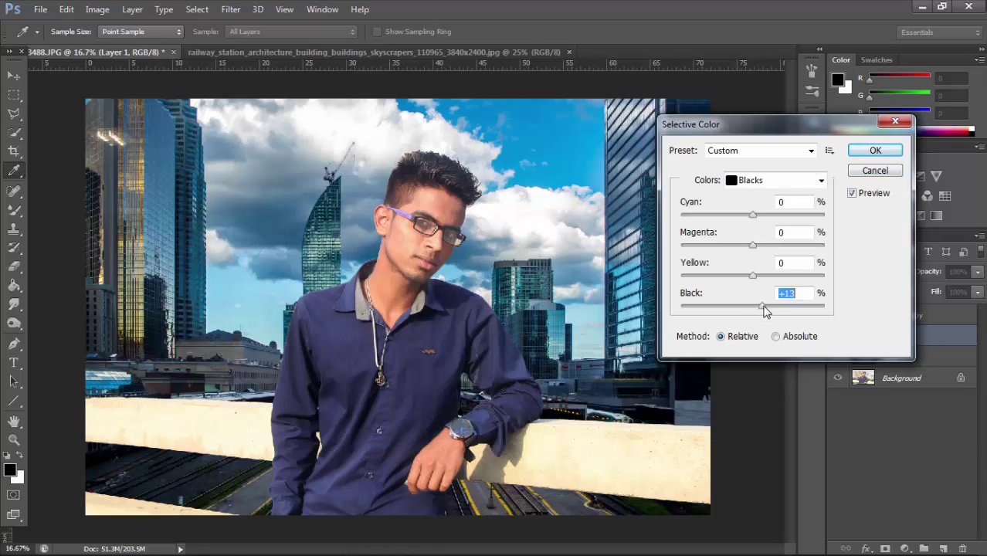
pyautogui.click(873, 151)
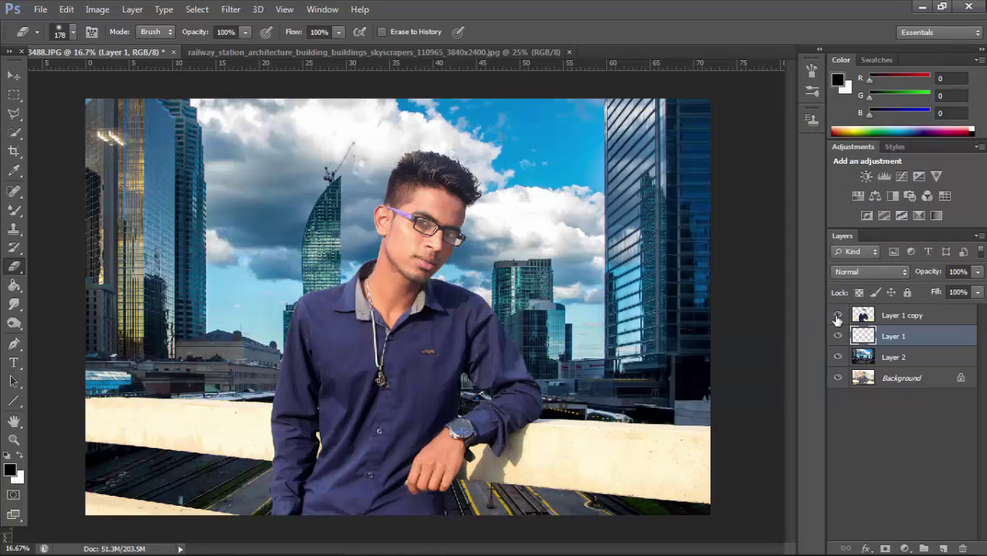
pyautogui.click(838, 316)
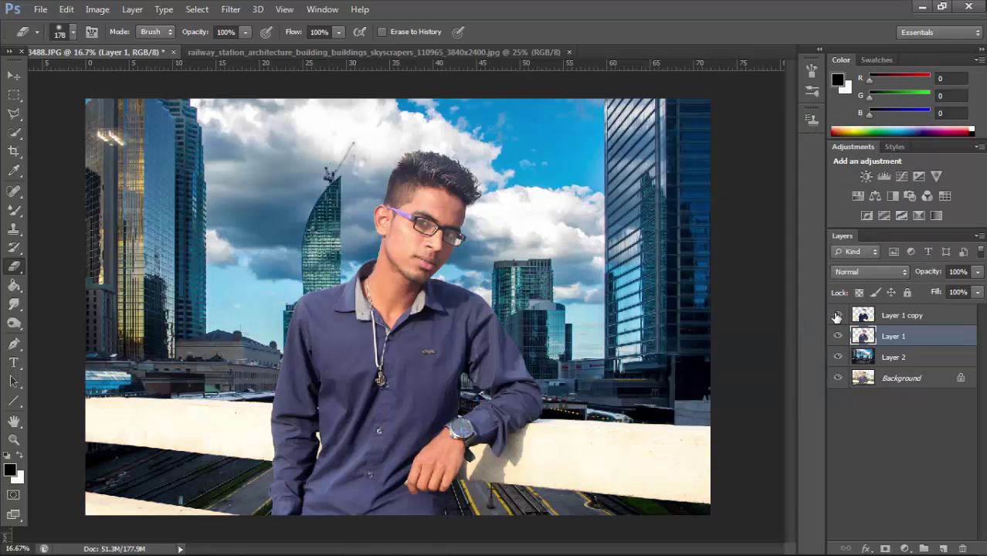
pyautogui.click(838, 315)
pyautogui.hotkey('ctrl', '-')
pyautogui.hotkey('ctrl', '-')
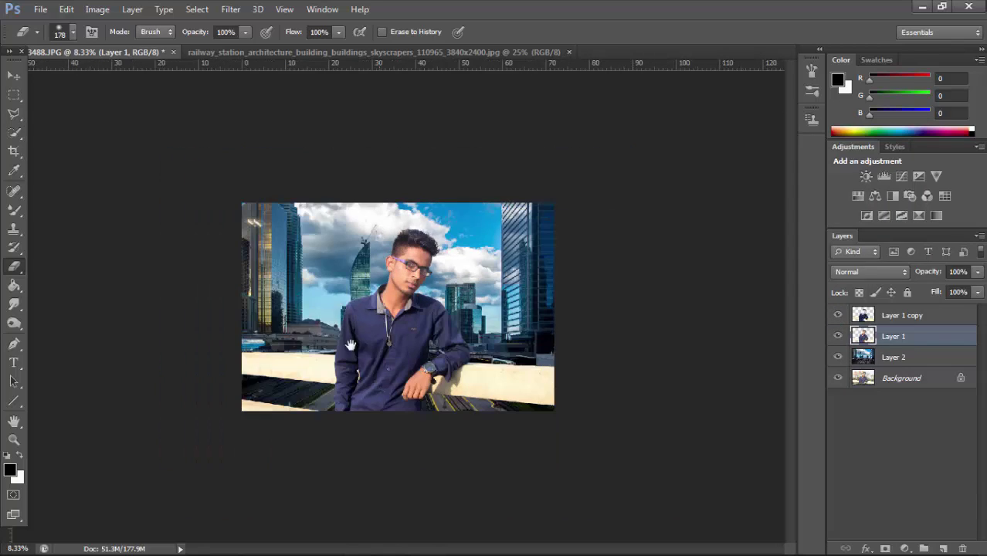
# Start a Tilt-Shift blur on Layer 2 and move the focus band toward the image bottom.
pyautogui.hotkey('ctrl', '+')
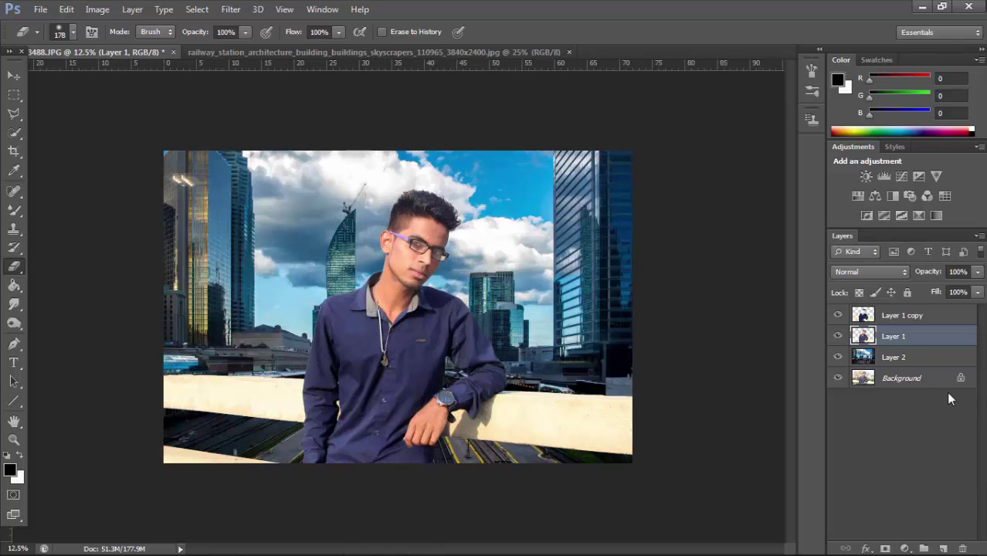
pyautogui.click(919, 362)
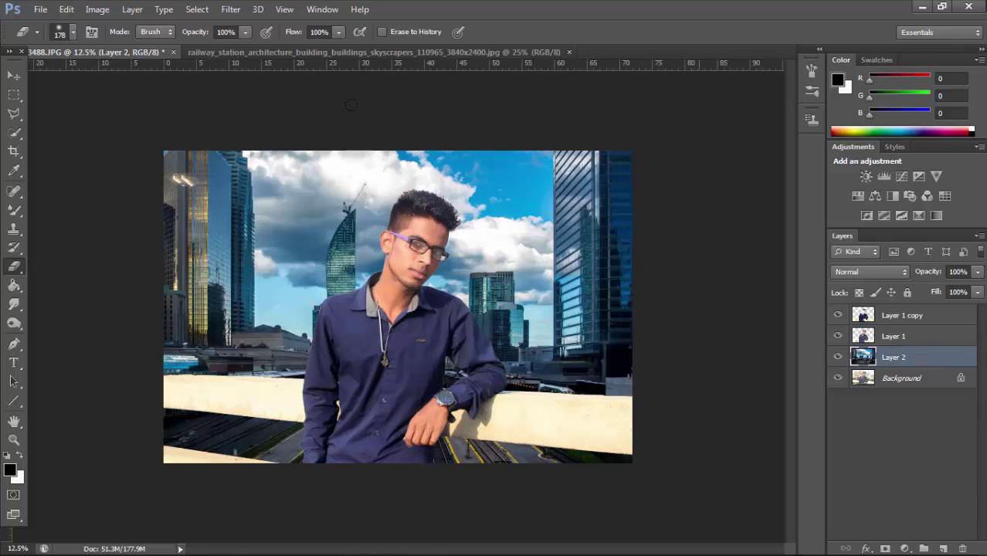
pyautogui.click(230, 9)
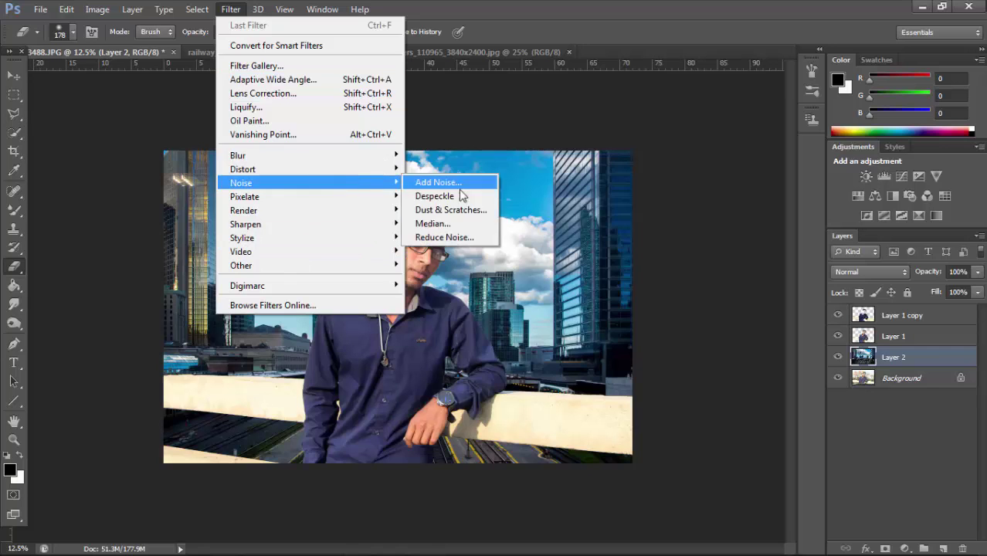
pyautogui.moveTo(237, 155)
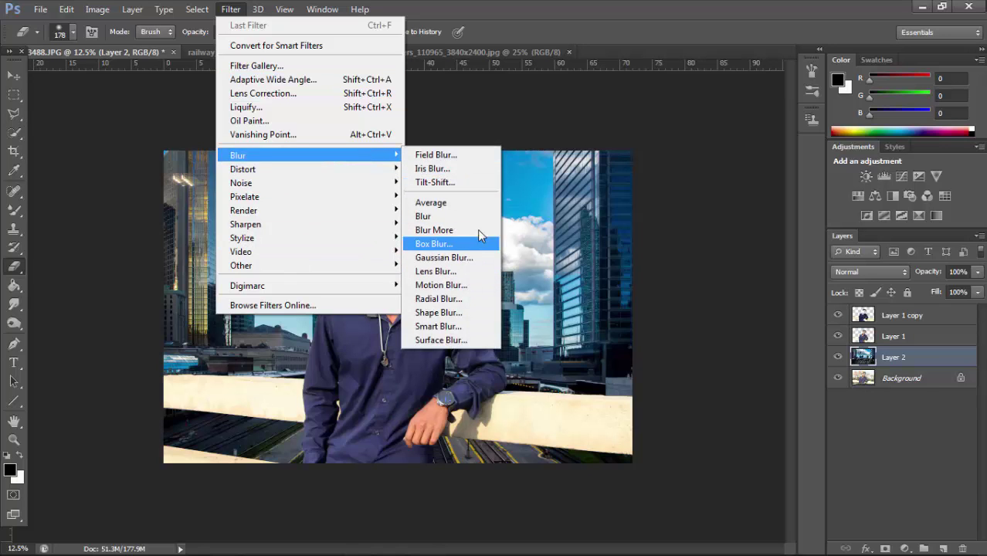
pyautogui.click(445, 183)
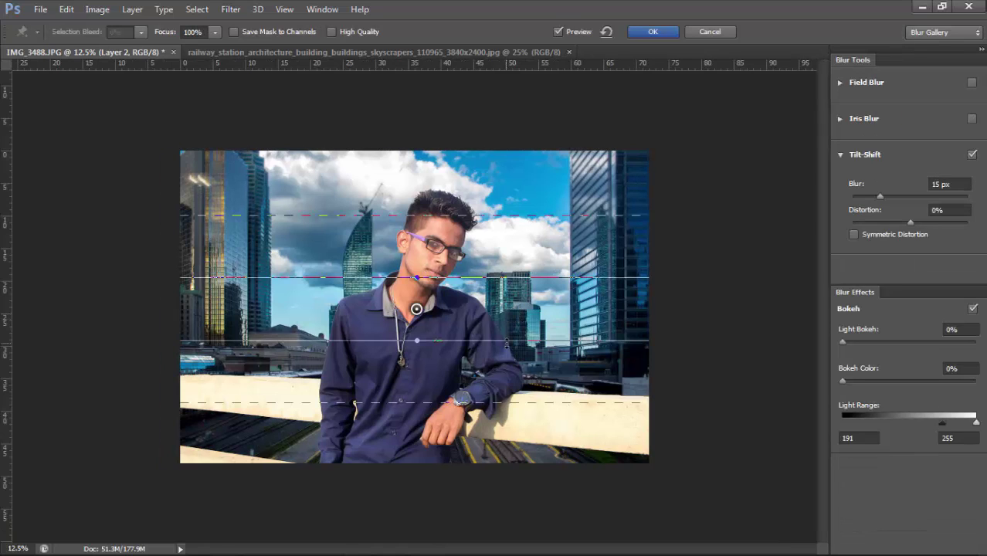
pyautogui.moveTo(505, 341); pyautogui.dragTo(506, 509)
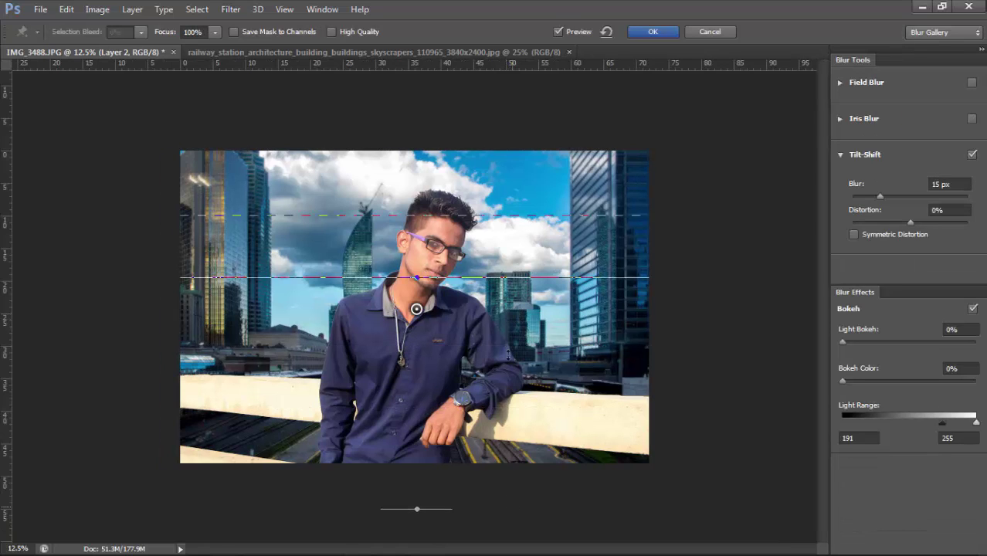
pyautogui.moveTo(417, 309); pyautogui.dragTo(427, 497)
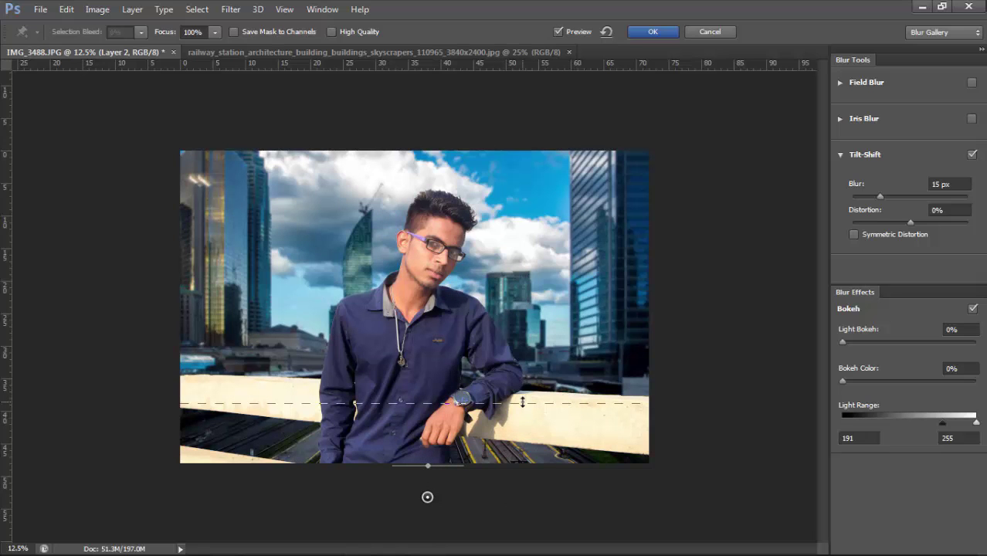
pyautogui.click(515, 528)
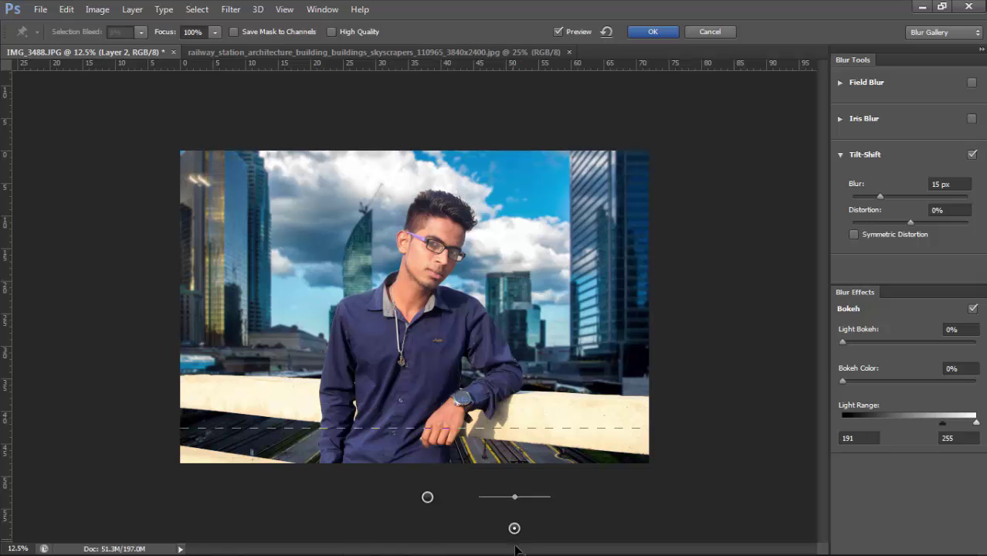
pyautogui.moveTo(427, 497); pyautogui.dragTo(427, 504)
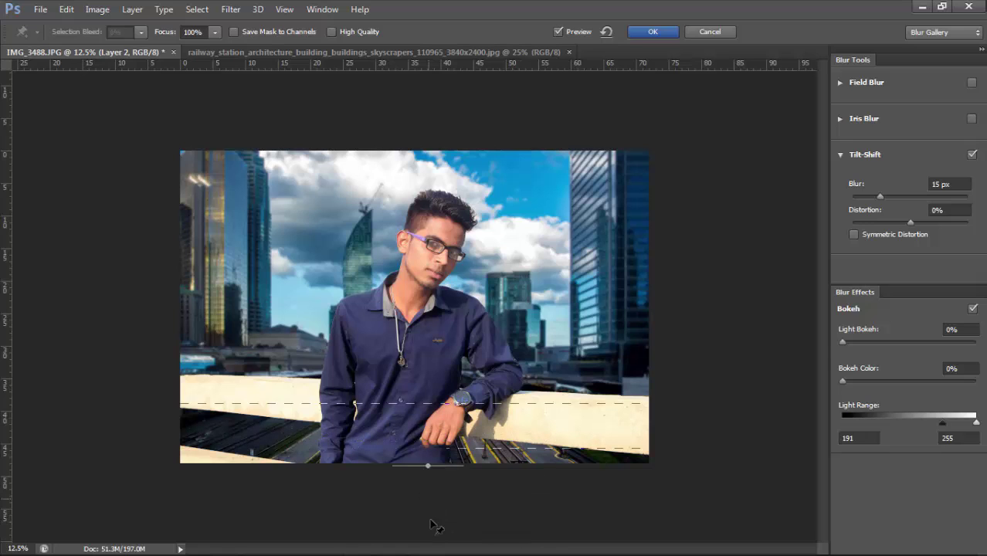
pyautogui.moveTo(441, 550); pyautogui.dragTo(439, 542)
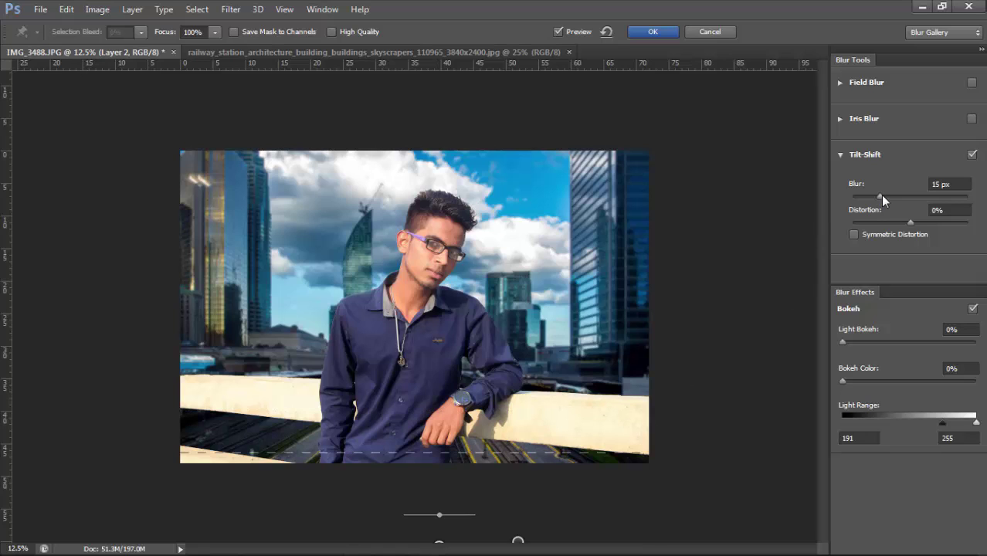
# Set the tilt-shift blur to 24 px, lower the feather line, and apply it.
pyautogui.moveTo(882, 196); pyautogui.dragTo(885, 197)
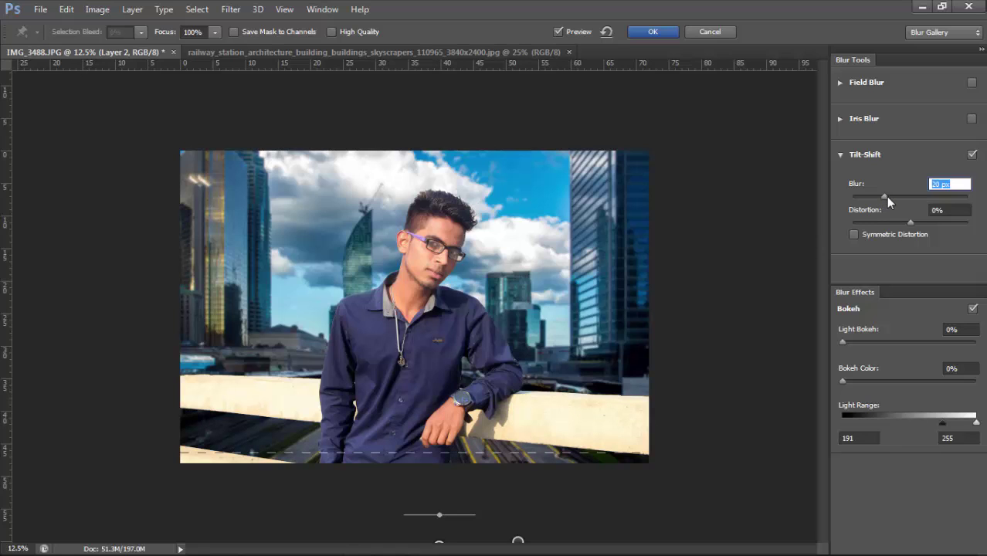
pyautogui.click(886, 196)
pyautogui.click(887, 197)
pyautogui.click(888, 197)
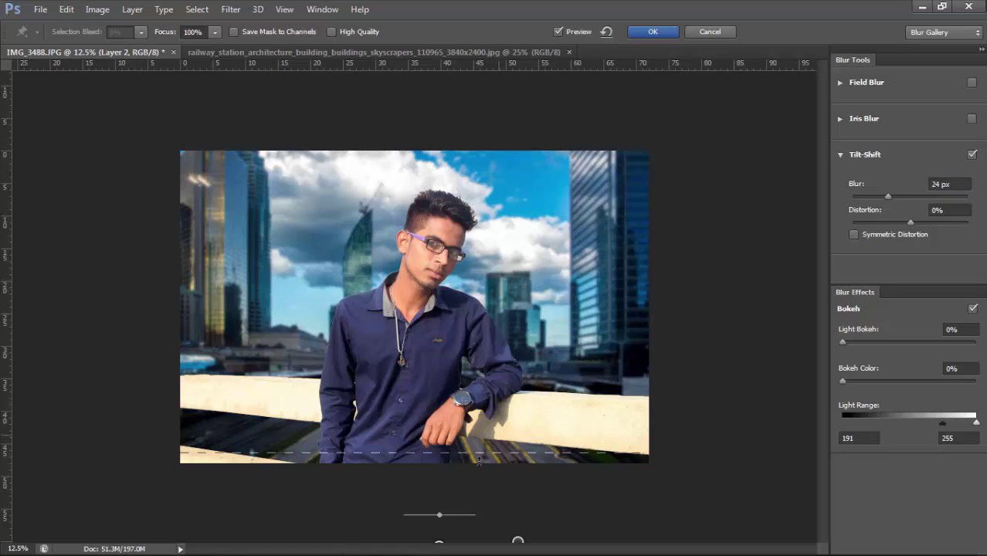
pyautogui.moveTo(479, 456); pyautogui.dragTo(480, 463)
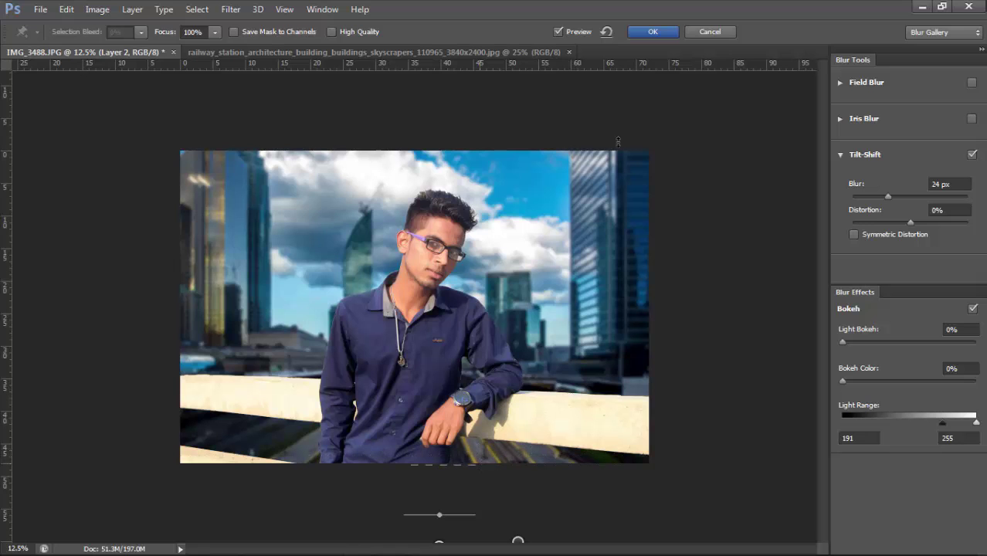
pyautogui.click(651, 31)
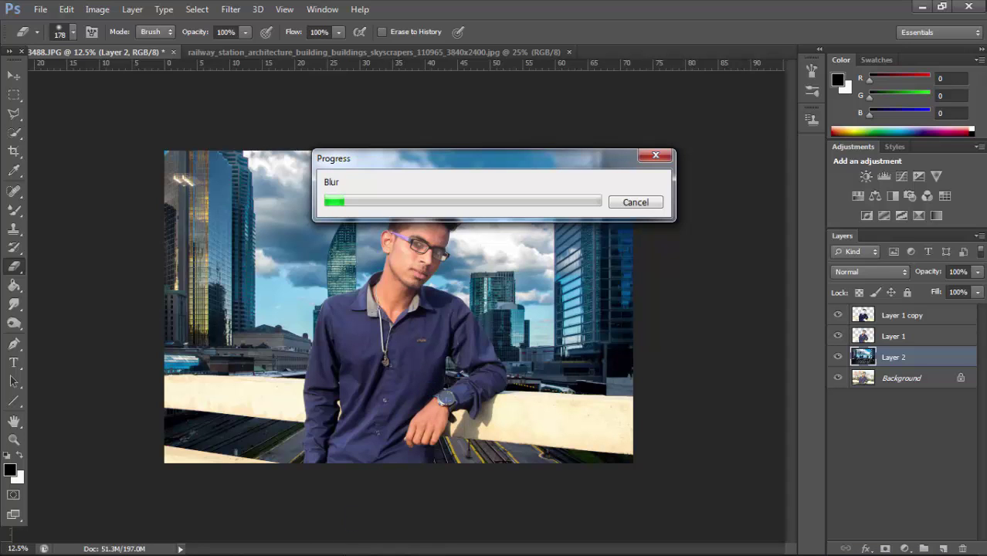
pyautogui.click(224, 546)
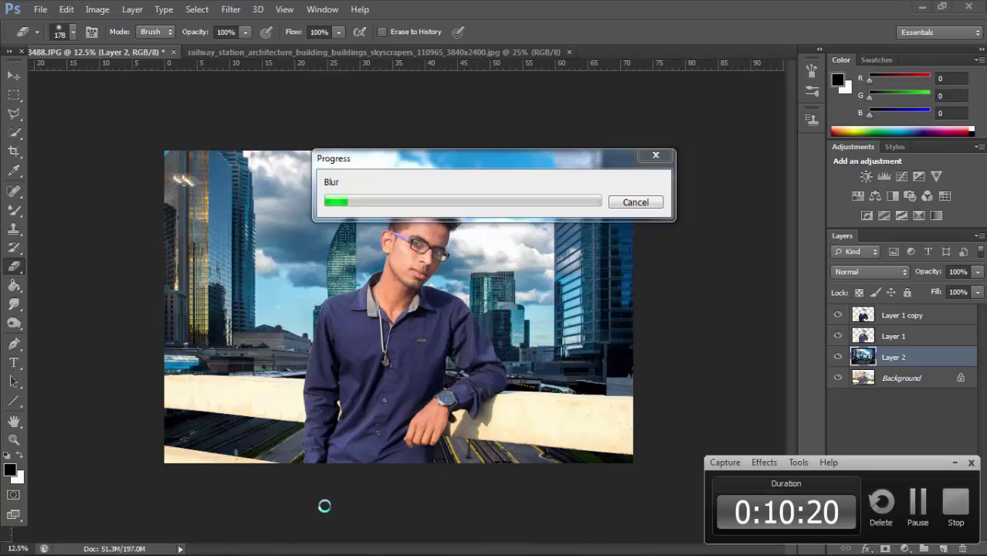
pyautogui.click(917, 504)
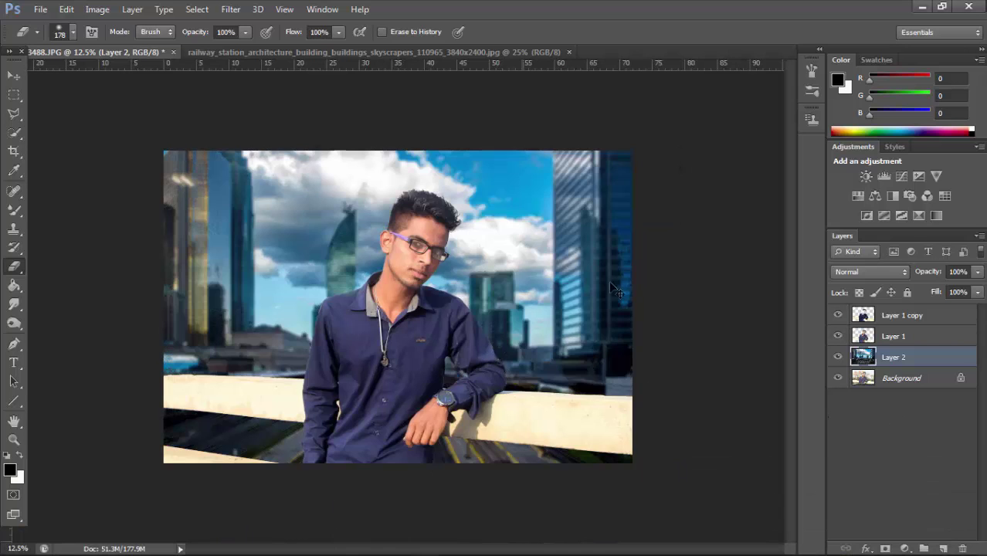
# Toggle the city and man layers' visibility to compare versions.
pyautogui.hotkey('ctrl', '-')
pyautogui.hotkey('ctrl', '+')
pyautogui.click(839, 358)
pyautogui.click(837, 315)
pyautogui.click(839, 336)
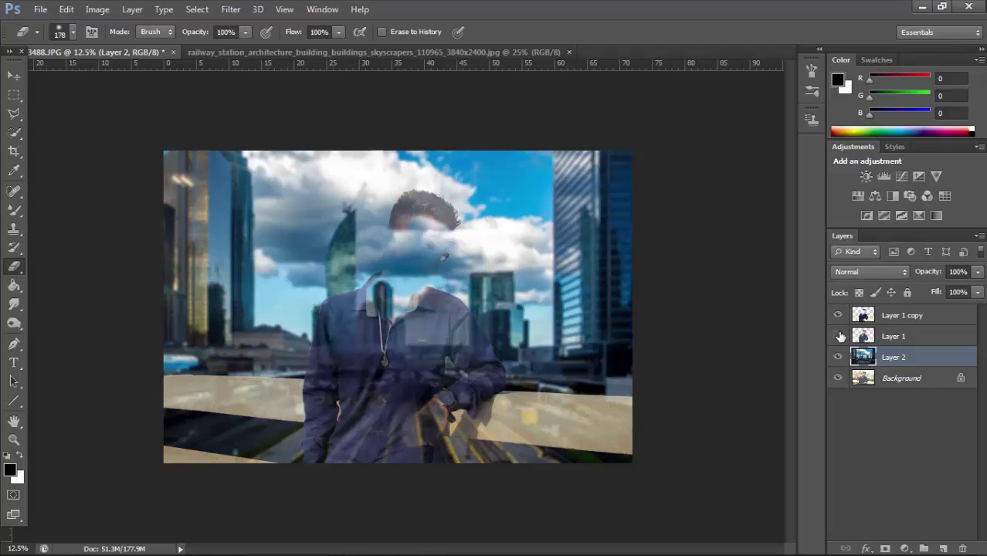
pyautogui.click(840, 336)
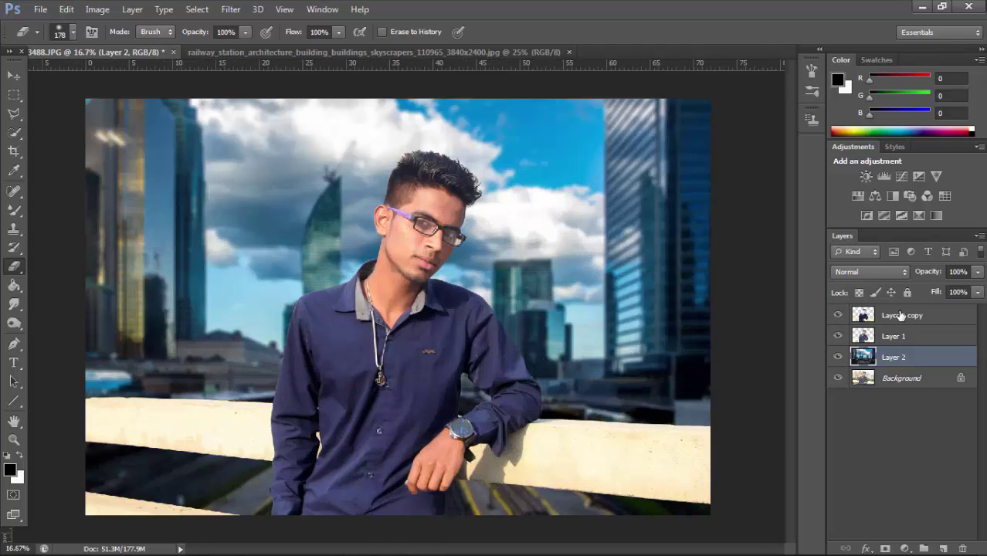
# Merge Layer 1 copy down into Layer 1 and select the Move tool.
pyautogui.click(900, 315)
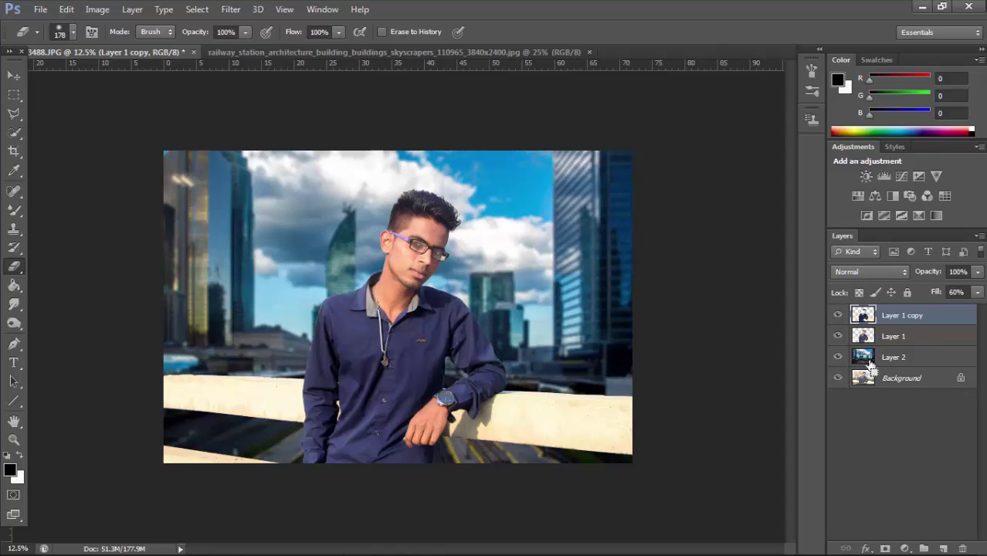
pyautogui.hotkey('ctrl', 'e')
pyautogui.hotkey('ctrl', '-')
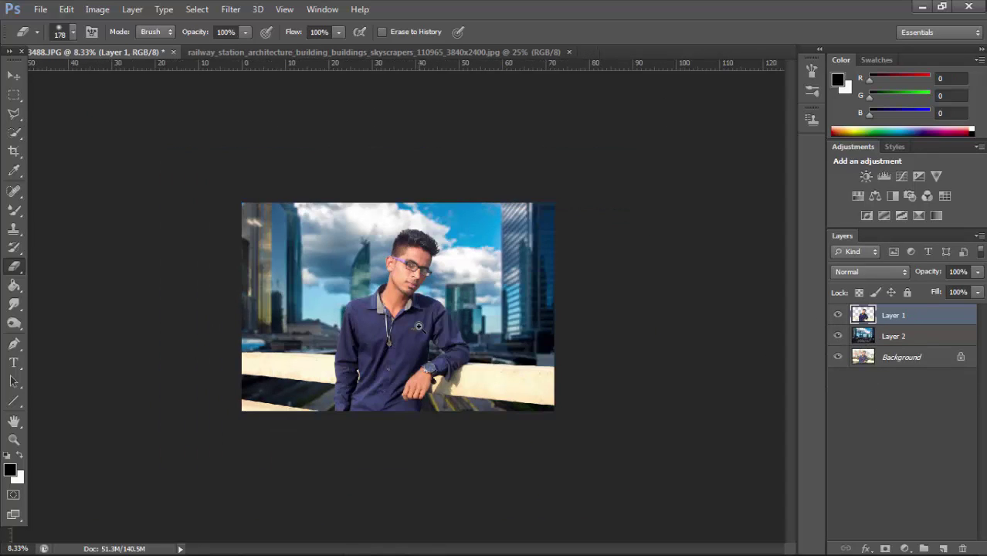
pyautogui.hotkey('ctrl', '+')
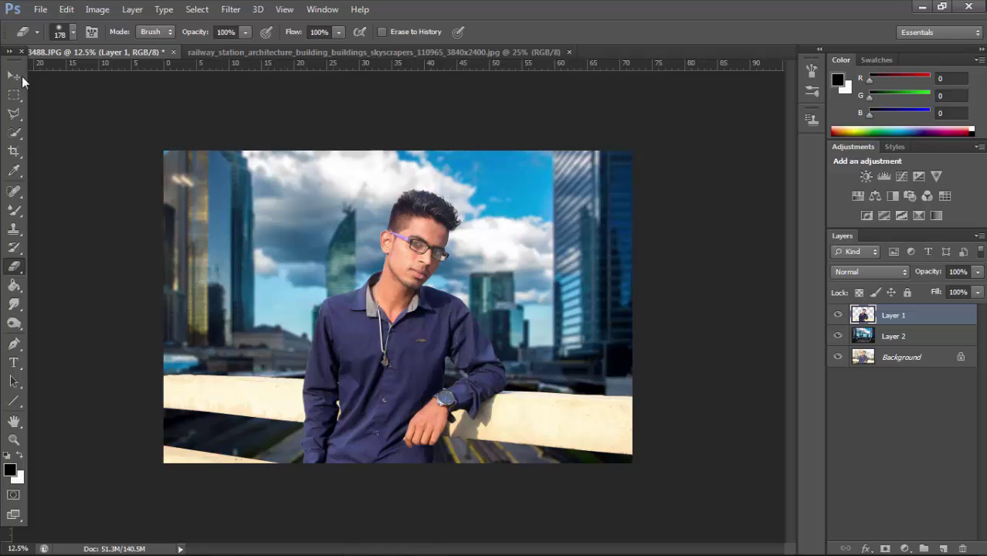
pyautogui.click(17, 77)
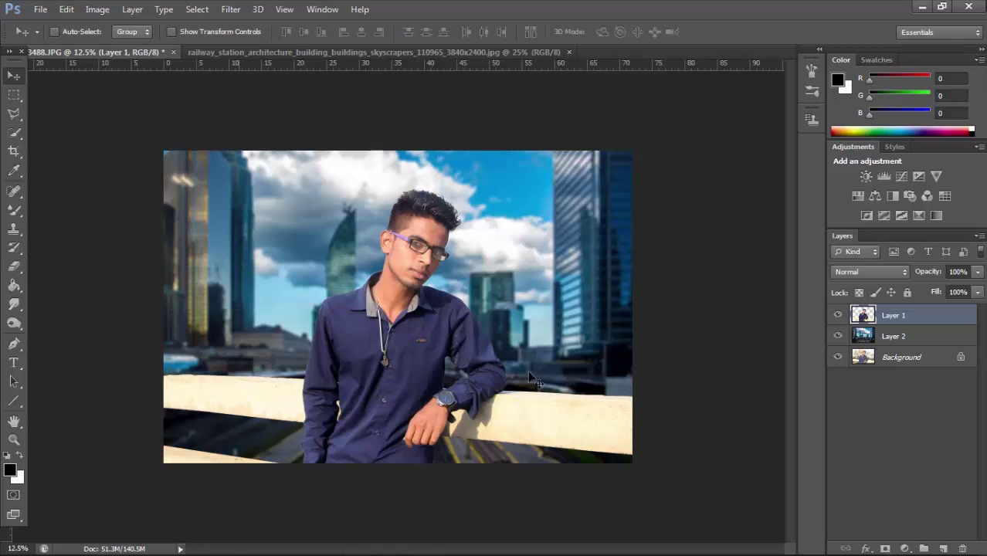
pyautogui.click(839, 315)
# Add a Curves adjustment to Layer 2 and pull down the Blue channel highlights.
pyautogui.click(893, 336)
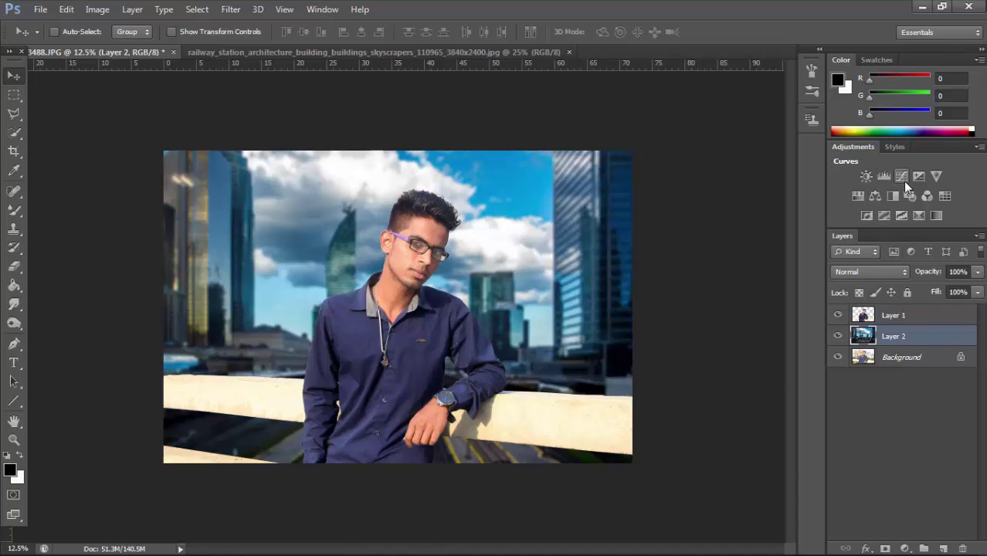
pyautogui.click(903, 178)
pyautogui.click(688, 196)
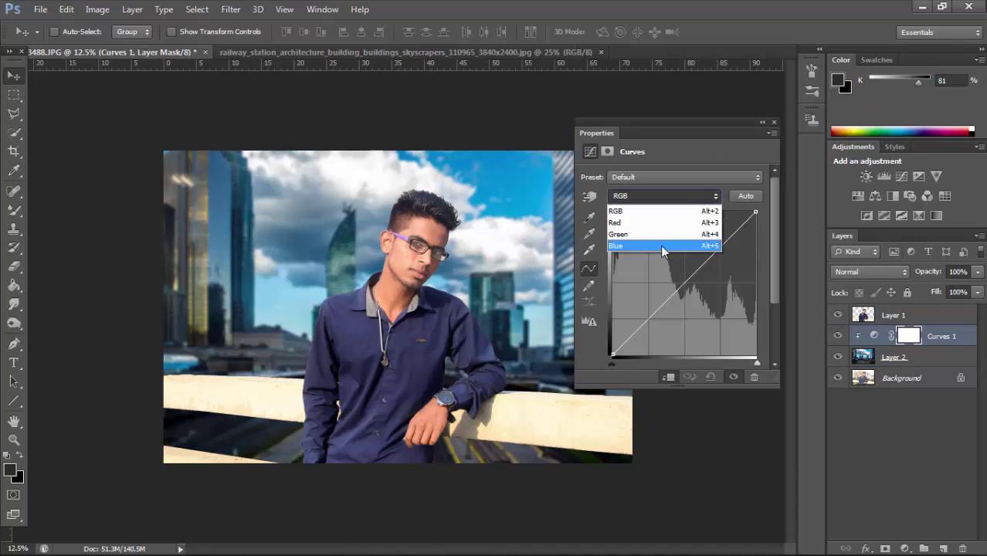
pyautogui.click(663, 248)
pyautogui.moveTo(612, 356); pyautogui.dragTo(613, 339)
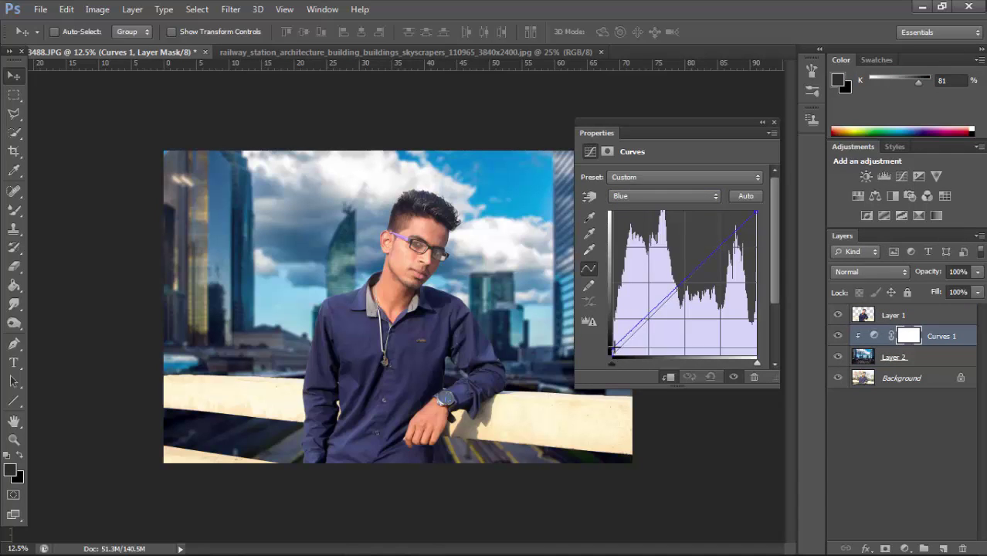
pyautogui.moveTo(751, 221); pyautogui.dragTo(768, 236)
pyautogui.moveTo(615, 346)
pyautogui.mouseDown()
pyautogui.moveTo(638, 355)
pyautogui.moveTo(611, 354)
pyautogui.mouseUp()
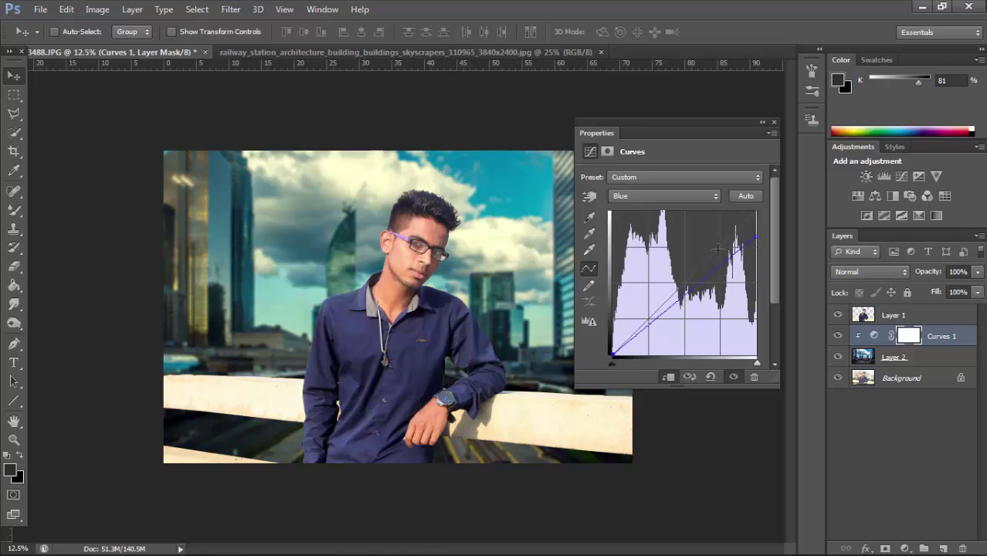
pyautogui.moveTo(758, 236); pyautogui.dragTo(764, 246)
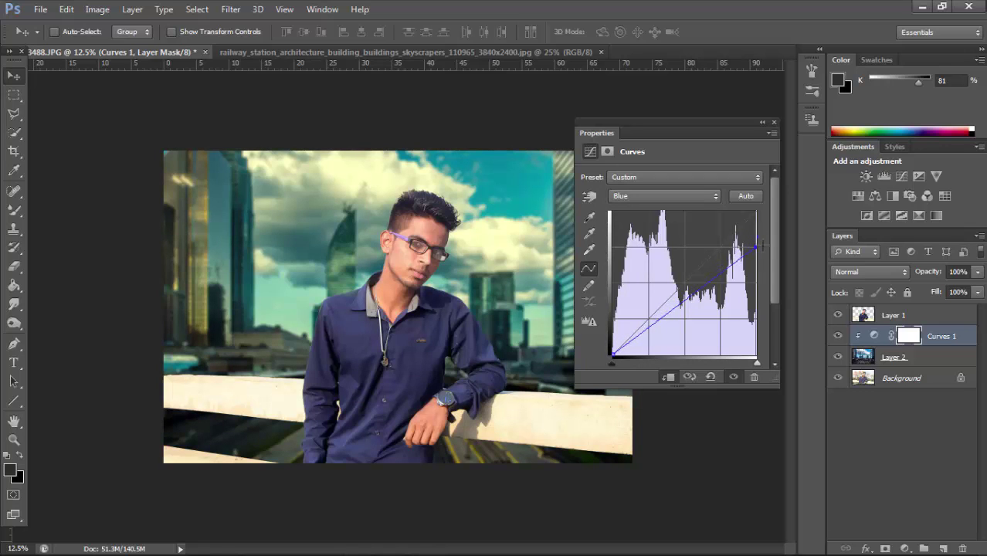
# Edit the Red curve, brightening its highlights and slightly lifting its shadows.
pyautogui.click(703, 195)
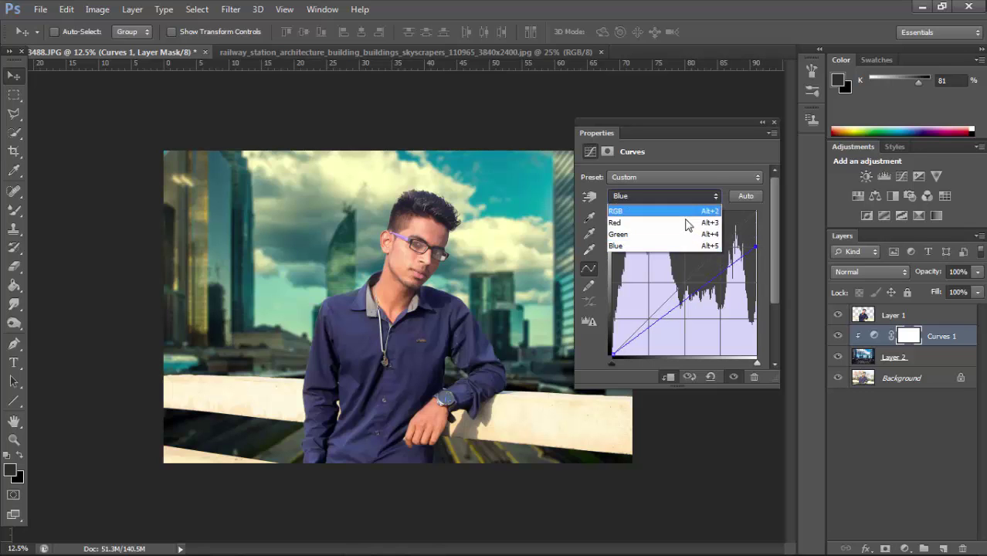
pyautogui.click(690, 230)
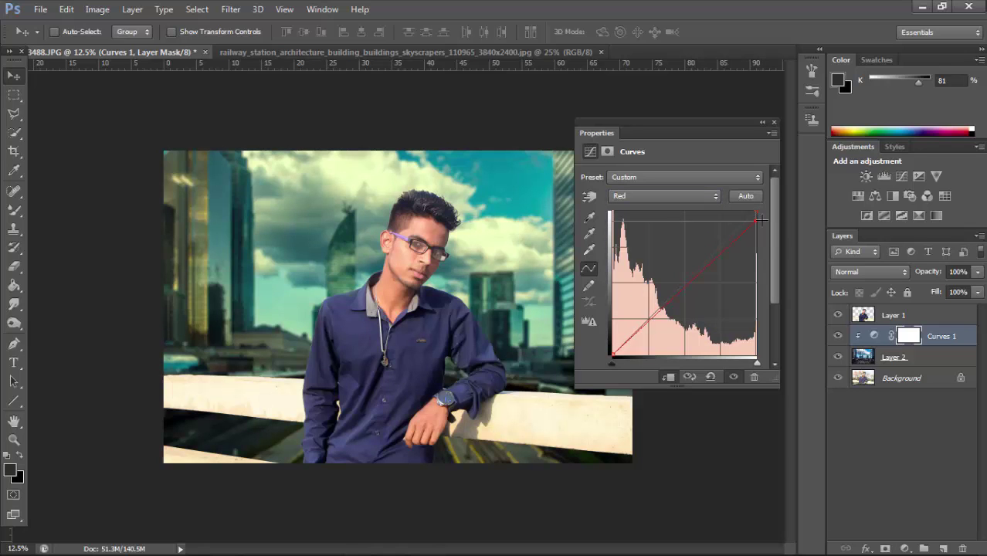
pyautogui.moveTo(753, 211)
pyautogui.mouseDown()
pyautogui.moveTo(741, 212)
pyautogui.moveTo(758, 218)
pyautogui.moveTo(747, 211)
pyautogui.mouseUp()
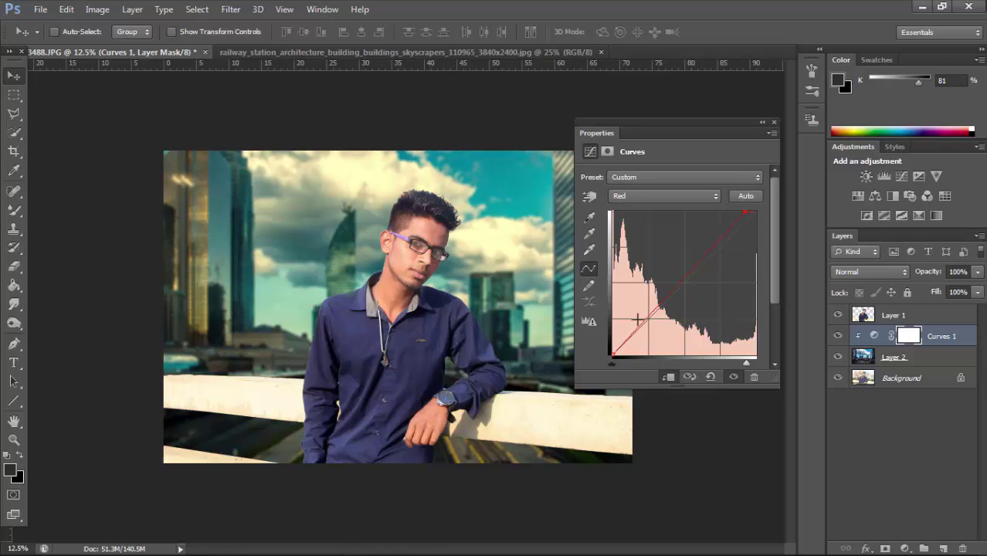
pyautogui.moveTo(612, 357); pyautogui.dragTo(609, 346)
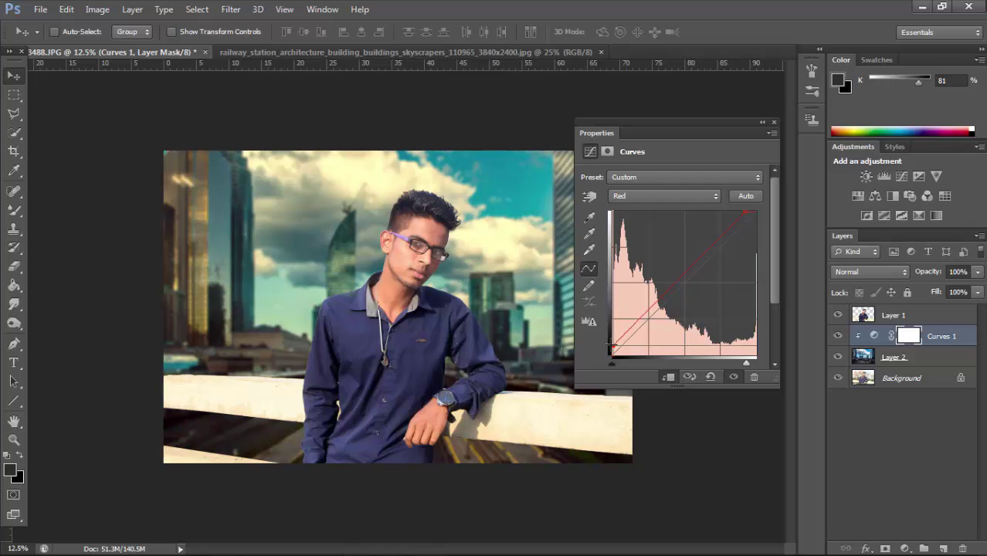
pyautogui.moveTo(611, 346); pyautogui.dragTo(615, 349)
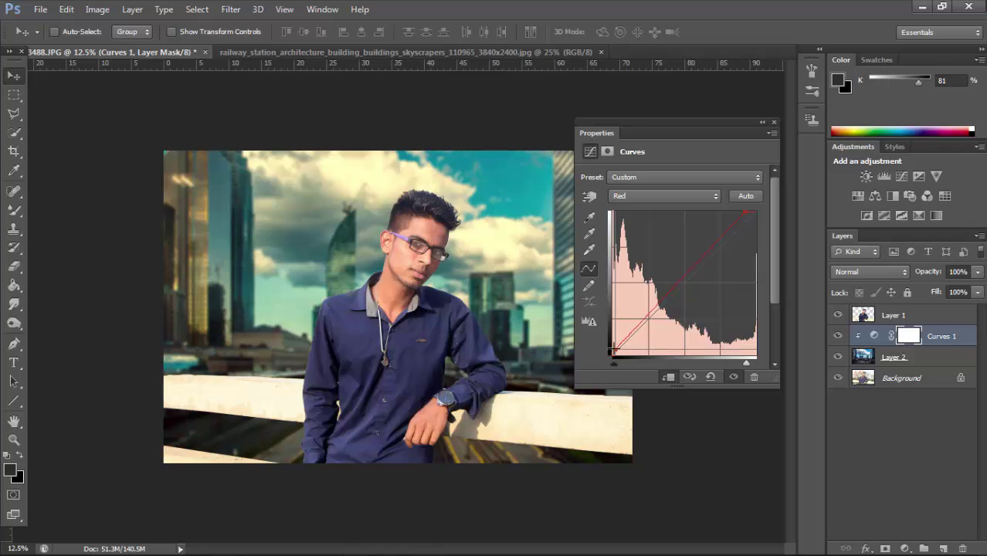
pyautogui.click(774, 122)
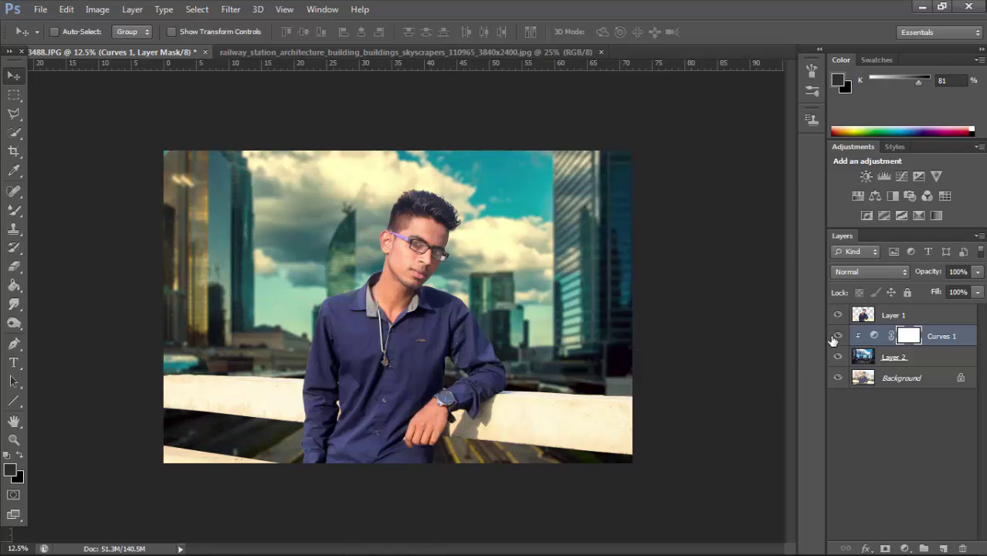
# Toggle Curves 1 to compare, then zoom in on the man's hair.
pyautogui.click(837, 336)
pyautogui.click(837, 336)
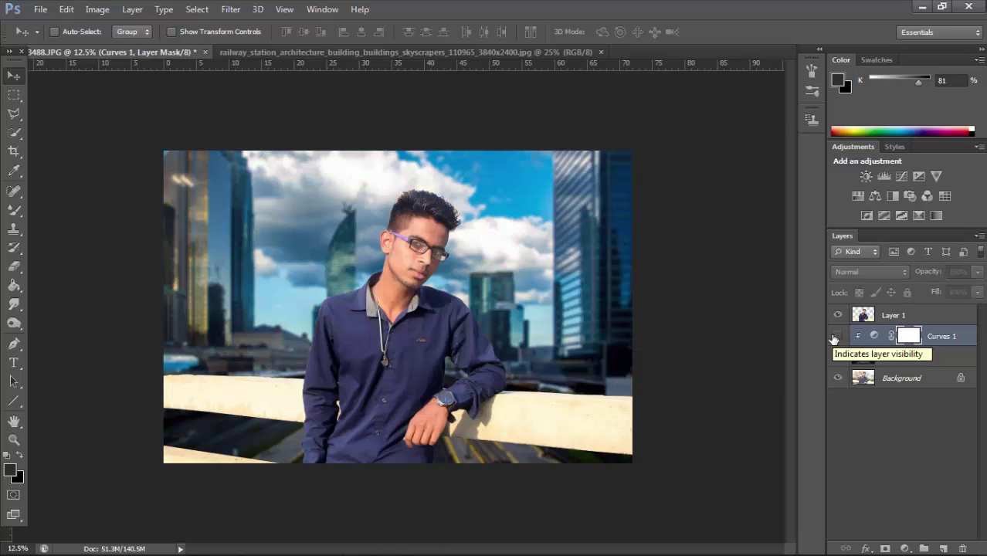
pyautogui.hotkey('ctrl', '-')
pyautogui.hotkey('ctrl', '-')
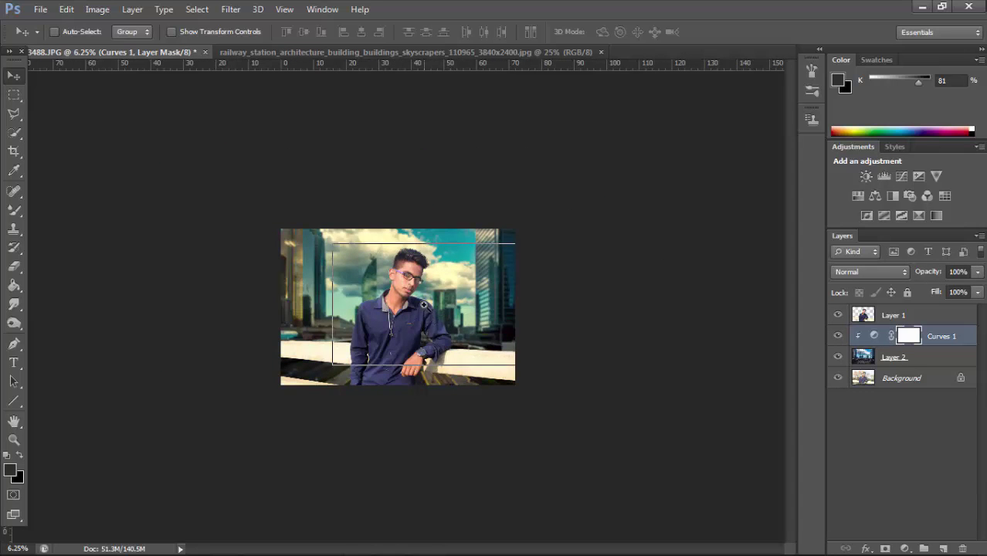
pyautogui.hotkey('ctrl', '+')
pyautogui.hotkey('ctrl', '+')
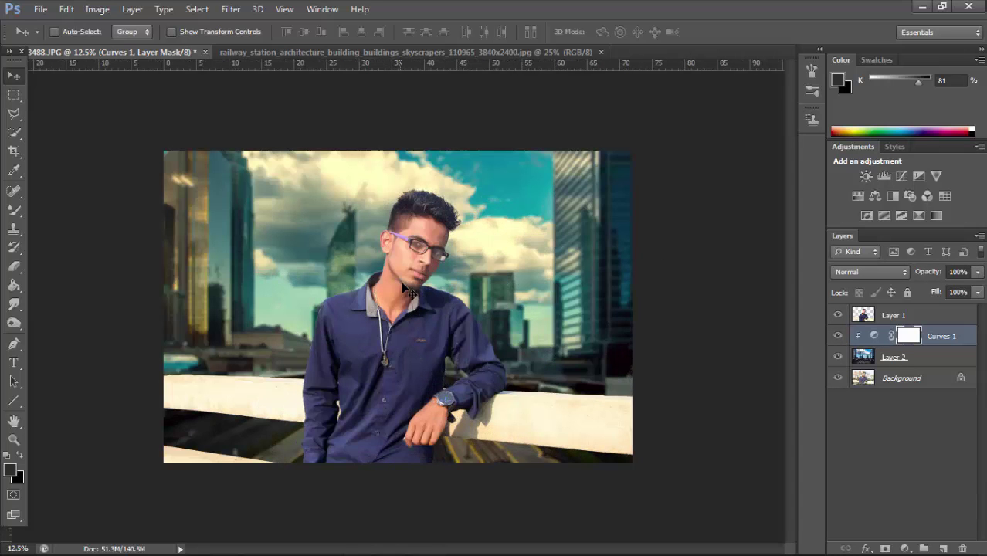
pyautogui.hotkey('ctrl', '-')
pyautogui.hotkey('ctrl', '+')
pyautogui.hotkey('ctrl', '+')
pyautogui.hotkey('ctrl', '+')
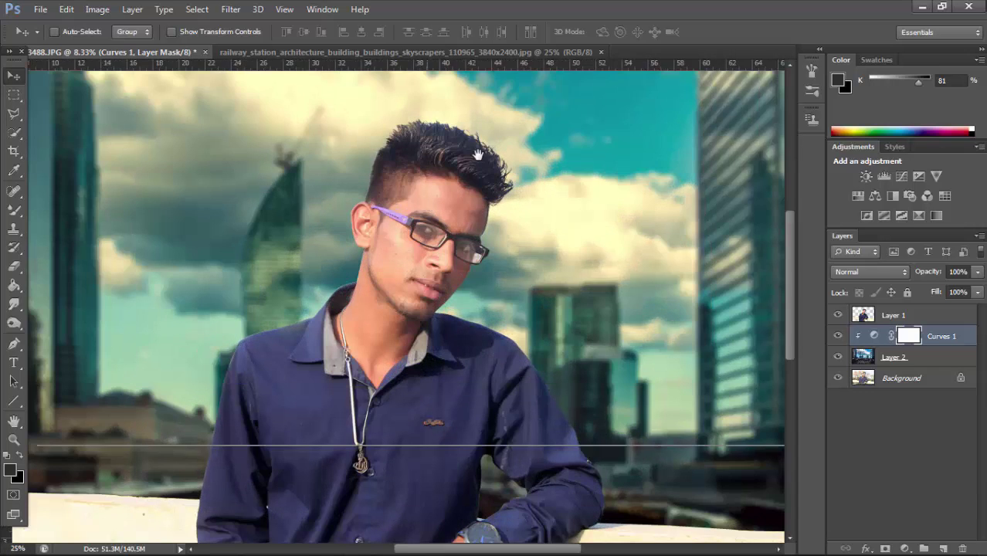
pyautogui.hotkey('ctrl', '+')
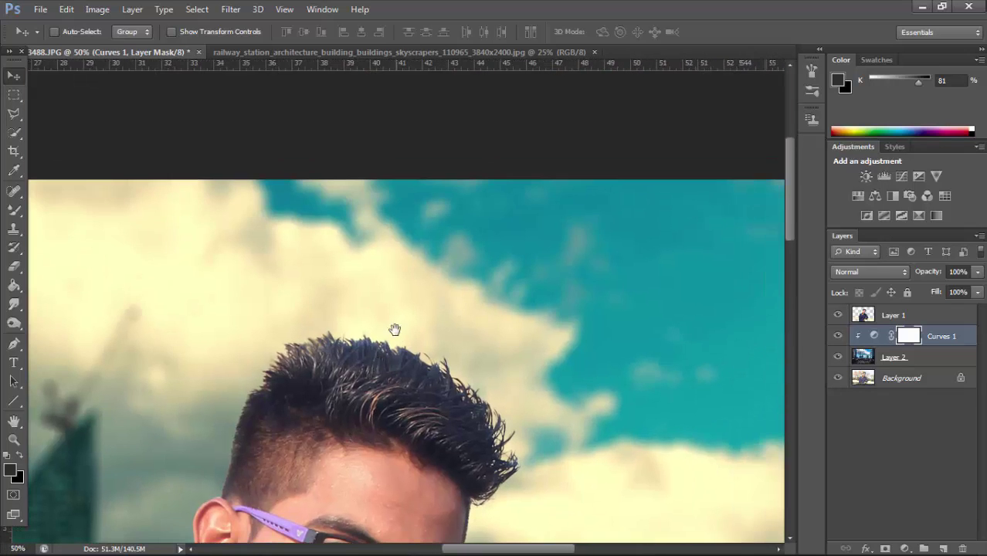
pyautogui.hotkey('ctrl', '+')
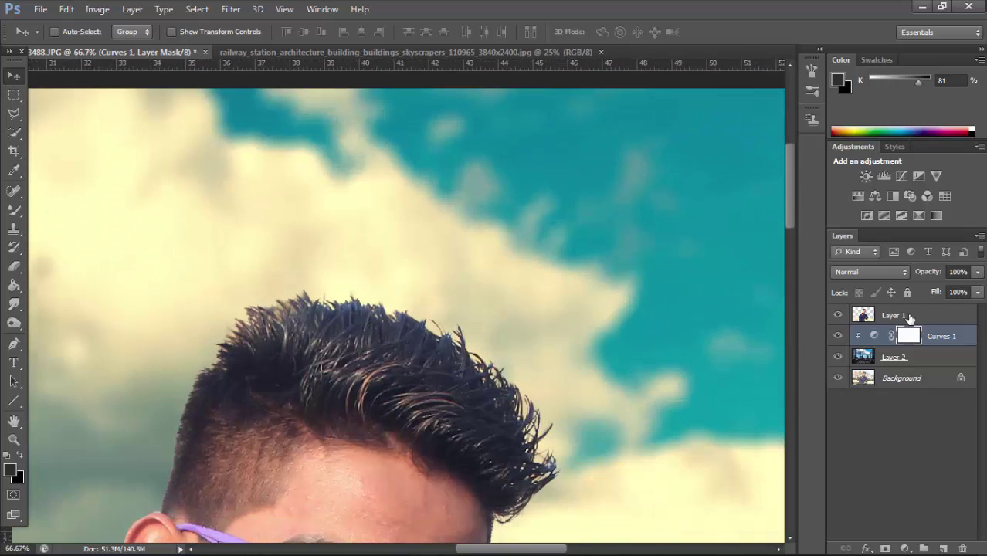
# Select Layer 1 with the Smudge tool, check its brush options, and open the Filter menu.
pyautogui.click(911, 318)
pyautogui.click(13, 304)
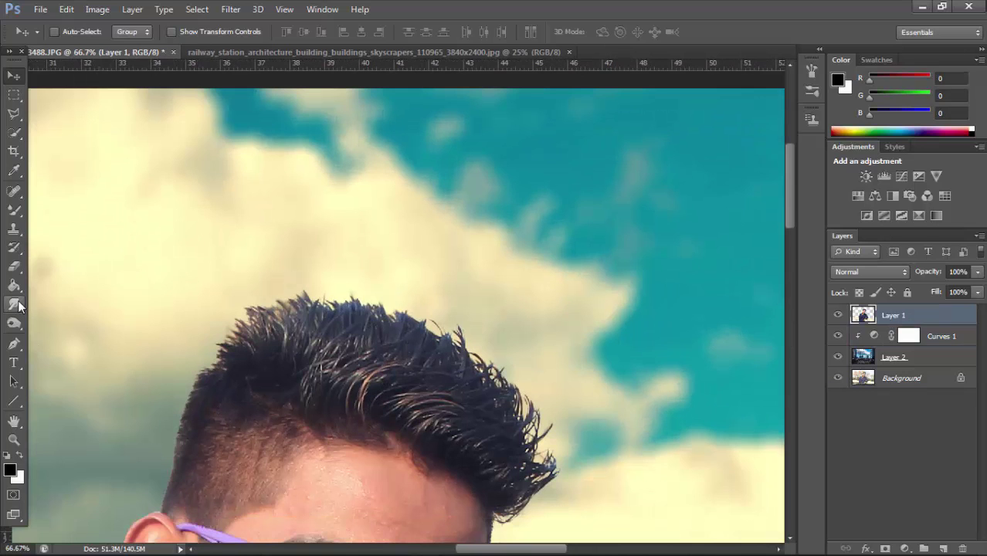
pyautogui.rightClick(349, 191)
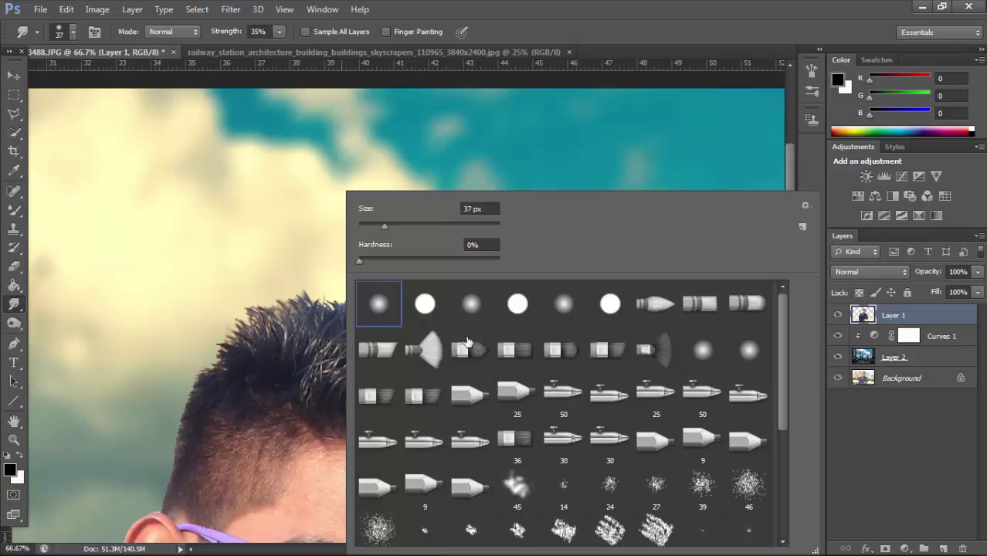
pyautogui.click(745, 174)
pyautogui.click(230, 9)
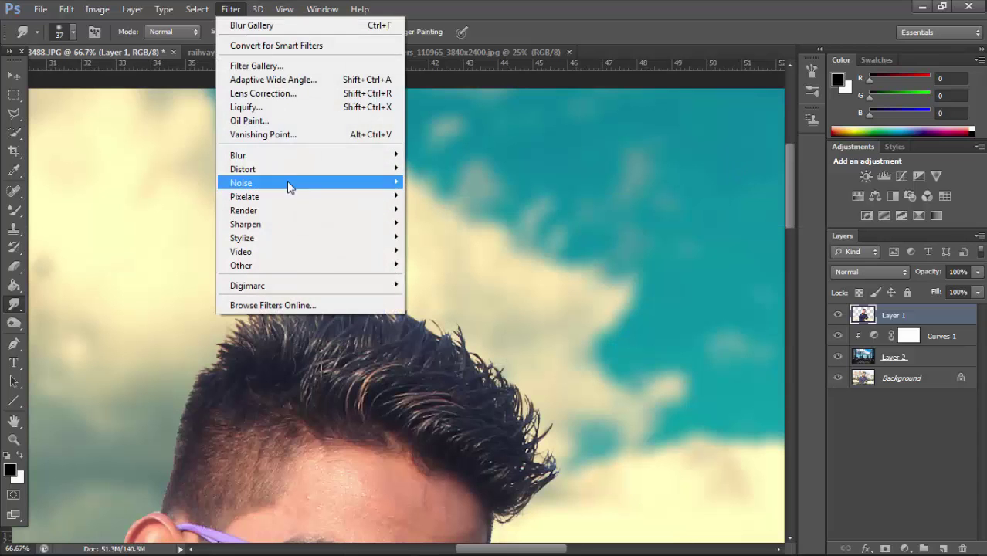
# In Liquify, zoom to the man's head and lift the hair tips slightly upward.
pyautogui.click(310, 111)
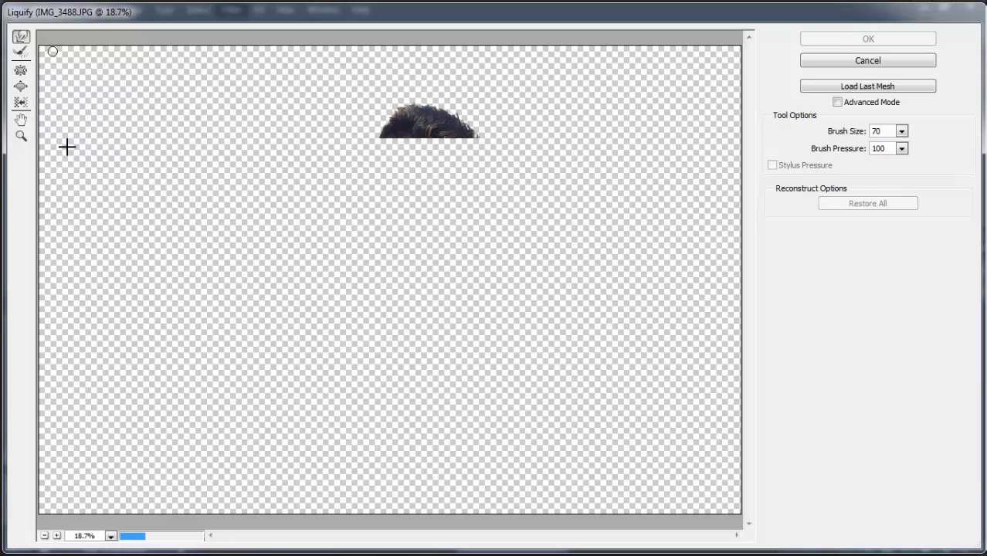
pyautogui.click(21, 51)
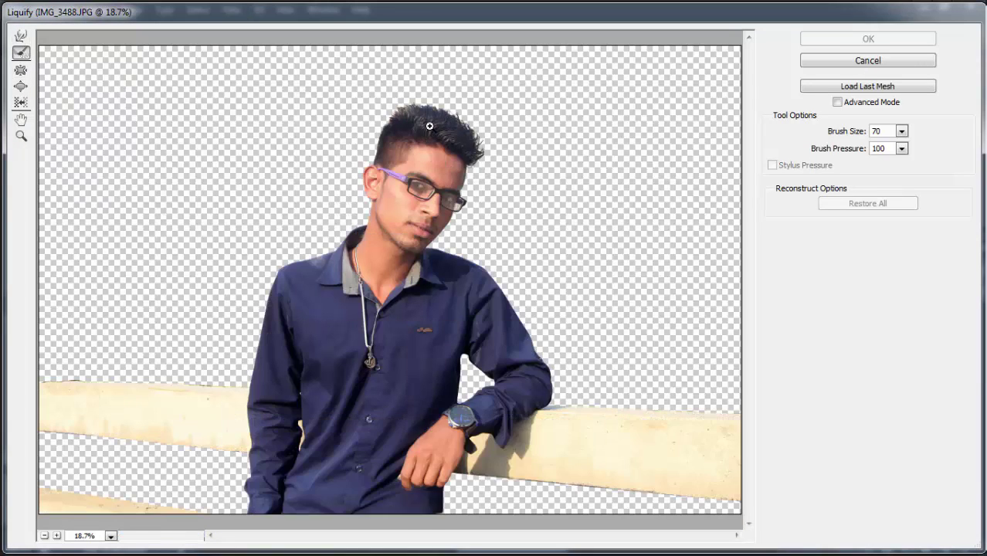
pyautogui.keyDown('ctrl'); pyautogui.click(391, 143); pyautogui.keyUp('ctrl')
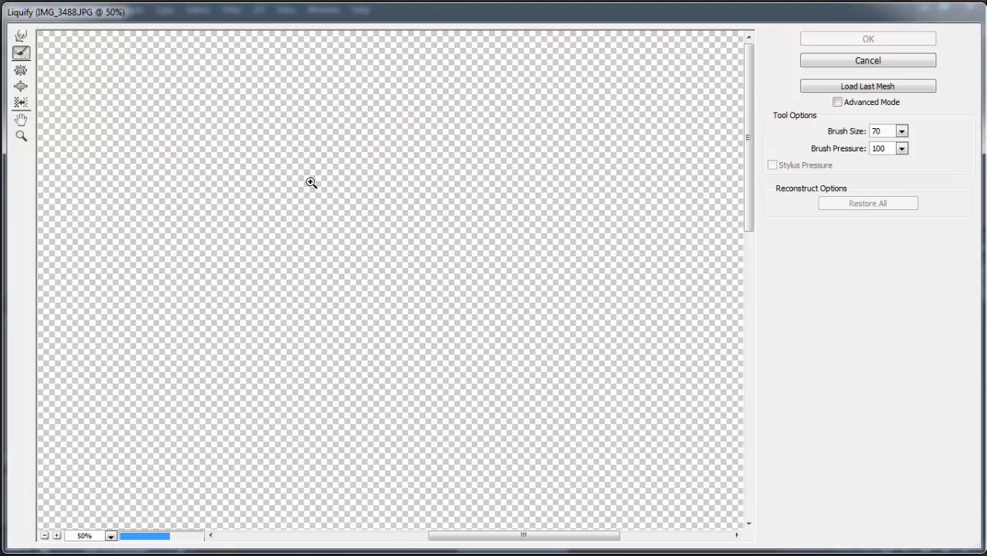
pyautogui.keyDown('ctrl'); pyautogui.click(309, 193); pyautogui.keyUp('ctrl')
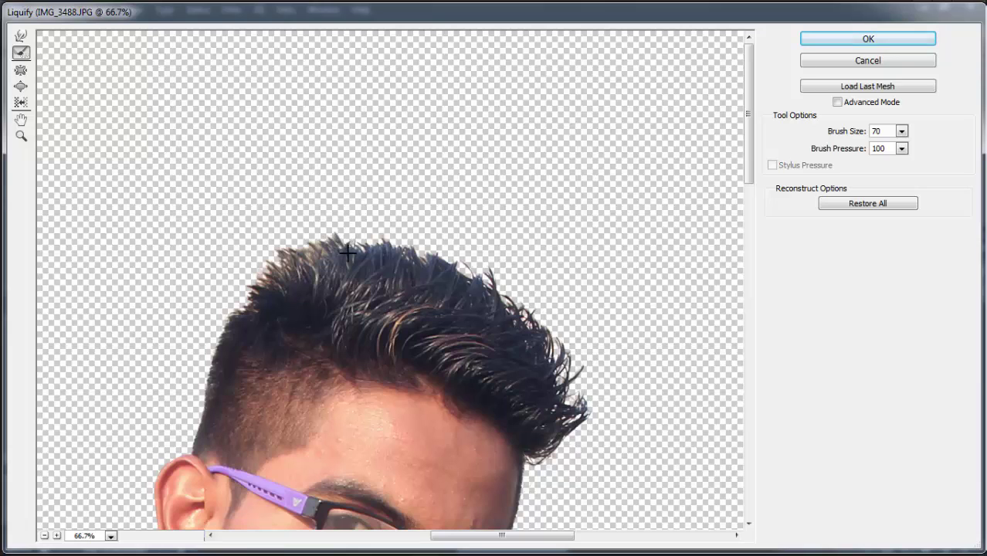
pyautogui.moveTo(355, 266); pyautogui.dragTo(355, 234)
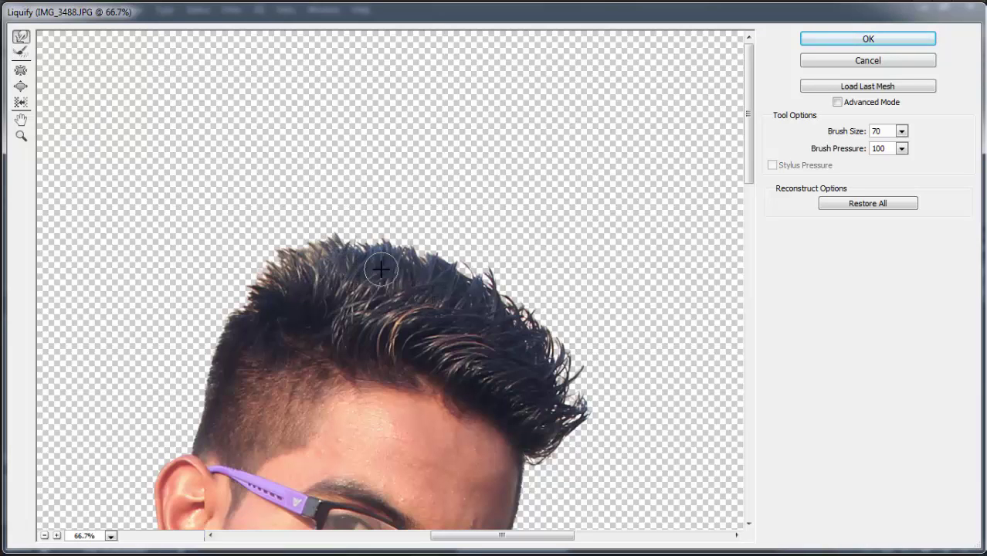
pyautogui.moveTo(380, 267); pyautogui.dragTo(391, 230)
pyautogui.hotkey('ctrl', 'z')
# With a 250 warp brush, push the hair into a taller swept-up quiff and apply it.
pyautogui.press(']')
pyautogui.press(']')
pyautogui.press(']')
pyautogui.moveTo(441, 282)
pyautogui.mouseDown()
pyautogui.moveTo(510, 315)
pyautogui.moveTo(549, 367)
pyautogui.moveTo(571, 423)
pyautogui.moveTo(597, 338)
pyautogui.moveTo(571, 306)
pyautogui.moveTo(487, 264)
pyautogui.moveTo(462, 231)
pyautogui.moveTo(425, 246)
pyautogui.moveTo(403, 240)
pyautogui.mouseUp()
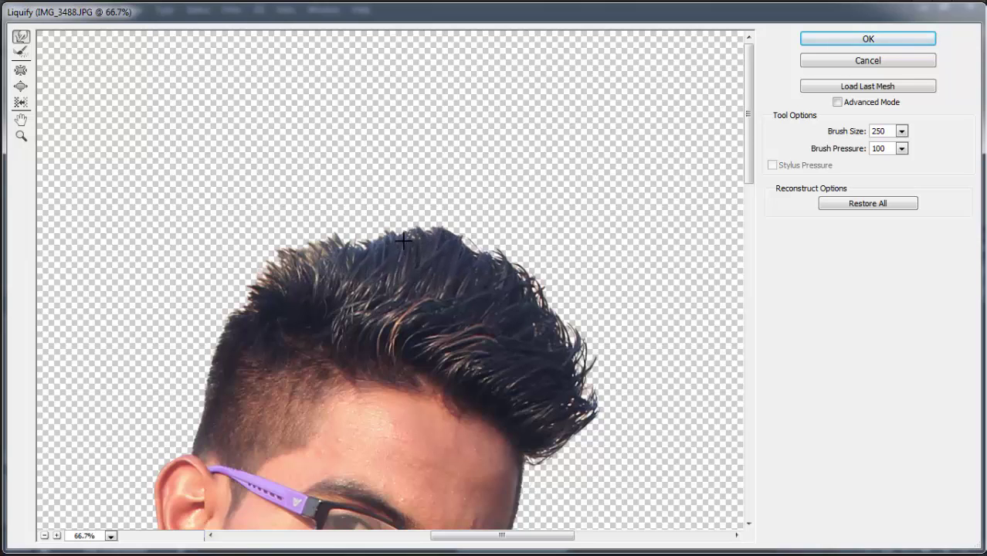
pyautogui.moveTo(330, 255)
pyautogui.mouseDown()
pyautogui.moveTo(320, 248)
pyautogui.moveTo(309, 274)
pyautogui.moveTo(392, 326)
pyautogui.moveTo(441, 329)
pyautogui.moveTo(479, 359)
pyautogui.moveTo(589, 371)
pyautogui.mouseUp()
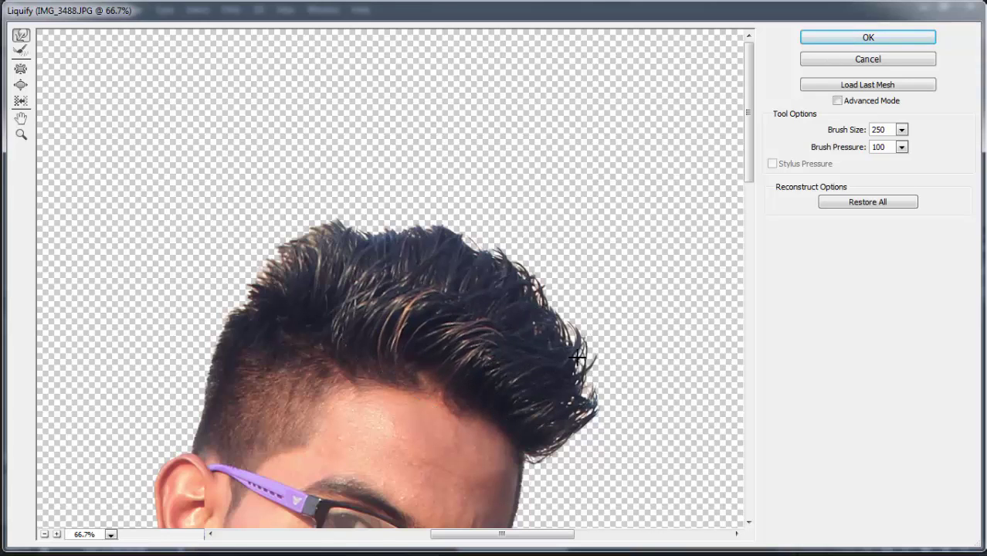
pyautogui.moveTo(357, 249)
pyautogui.mouseDown()
pyautogui.moveTo(364, 253)
pyautogui.moveTo(271, 257)
pyautogui.moveTo(285, 266)
pyautogui.moveTo(364, 208)
pyautogui.moveTo(501, 286)
pyautogui.mouseUp()
pyautogui.moveTo(540, 335); pyautogui.dragTo(479, 286)
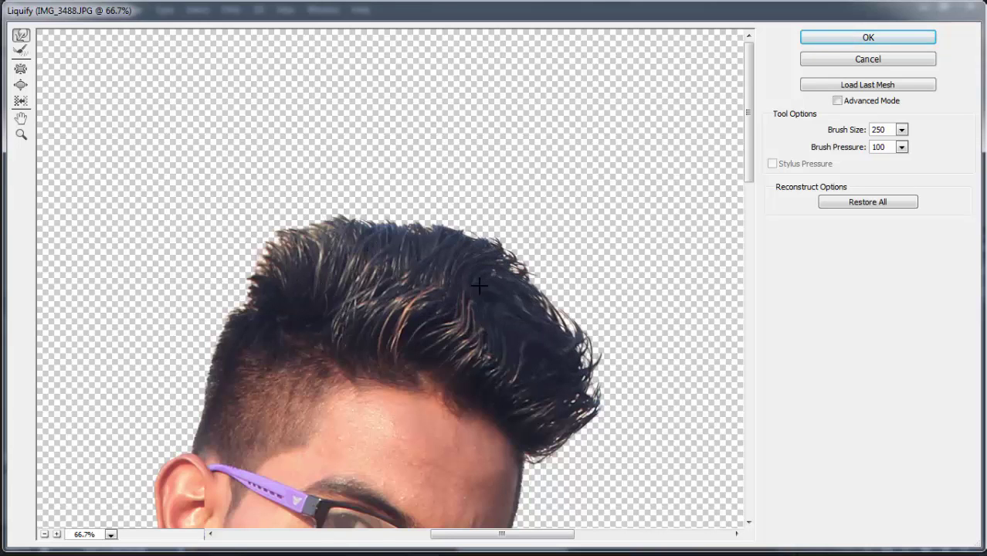
pyautogui.moveTo(528, 329)
pyautogui.mouseDown()
pyautogui.moveTo(502, 276)
pyautogui.moveTo(481, 287)
pyautogui.moveTo(431, 262)
pyautogui.moveTo(447, 221)
pyautogui.mouseUp()
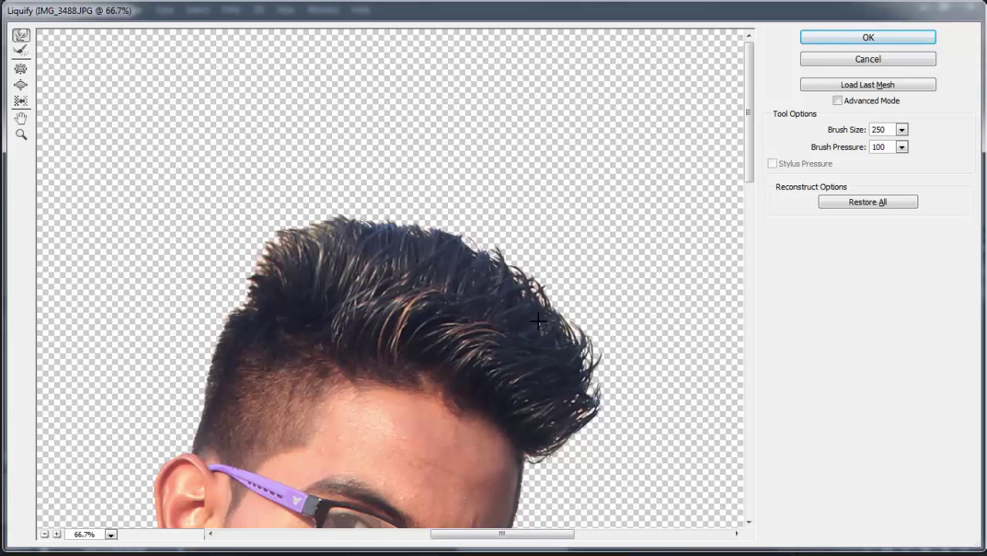
pyautogui.click(868, 43)
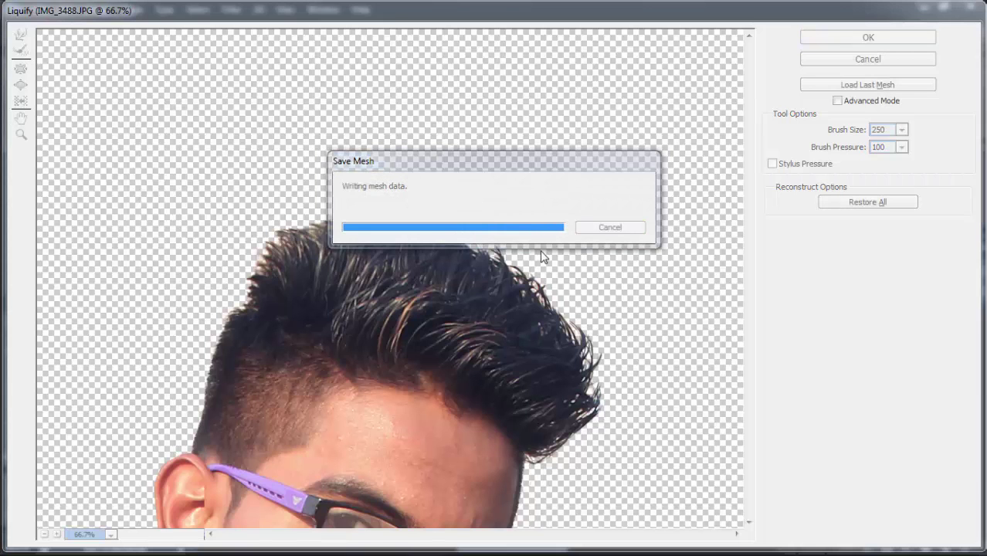
# Zoom out from the hair to view the whole composite with the new hairstyle.
pyautogui.hotkey('ctrl', '-')
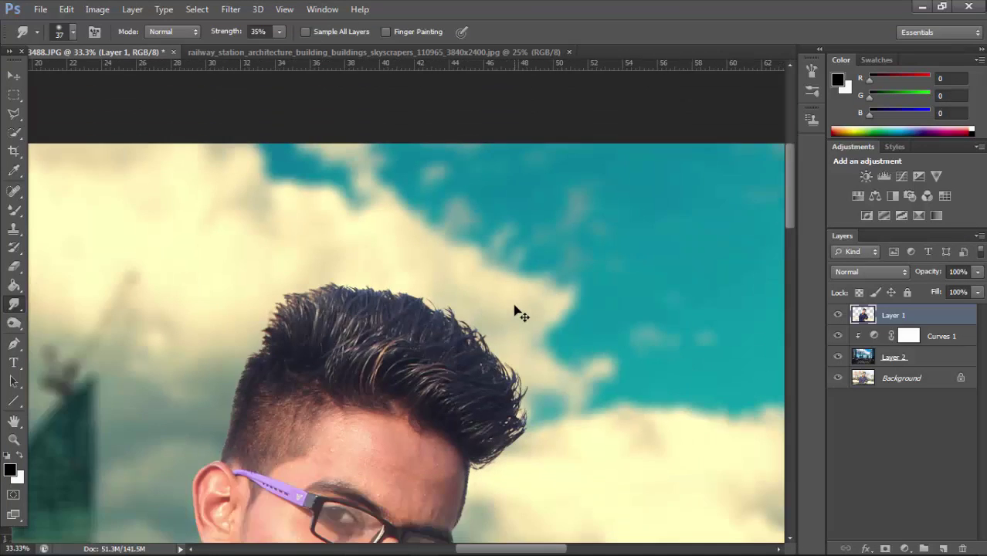
pyautogui.hotkey('ctrl', '-')
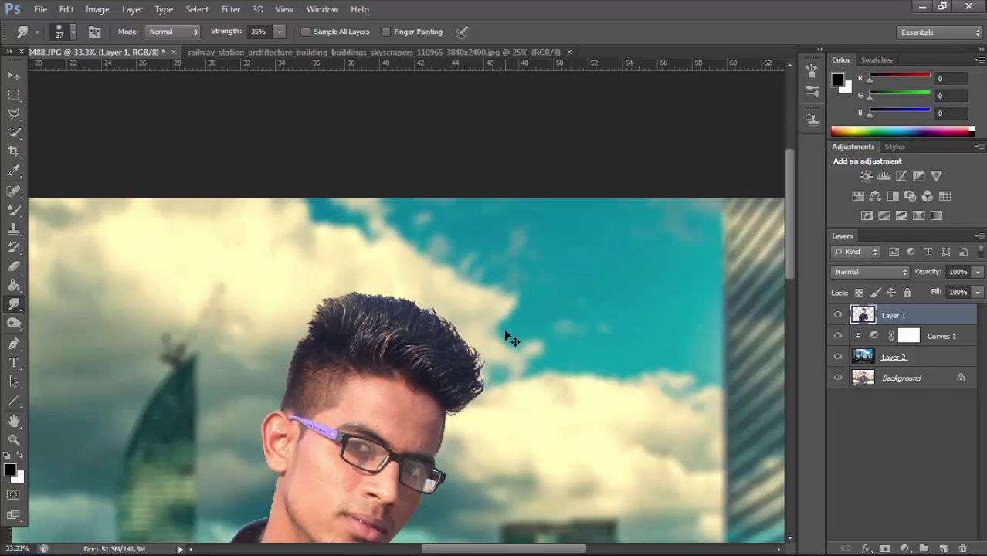
pyautogui.hotkey('ctrl', '-')
pyautogui.hotkey('ctrl', '-')
pyautogui.hotkey('ctrl', '-')
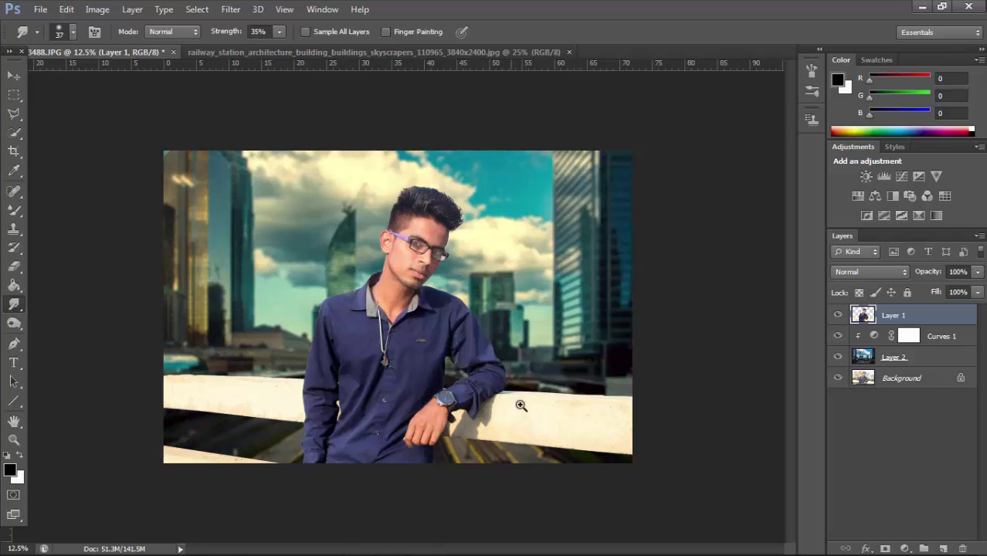
pyautogui.hotkey('ctrl', '+')
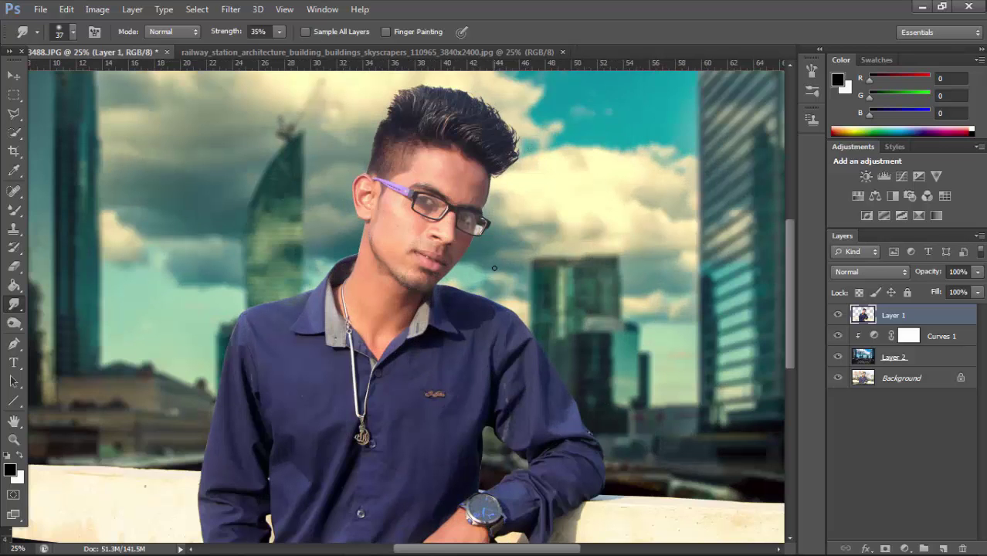
pyautogui.hotkey('ctrl', '-')
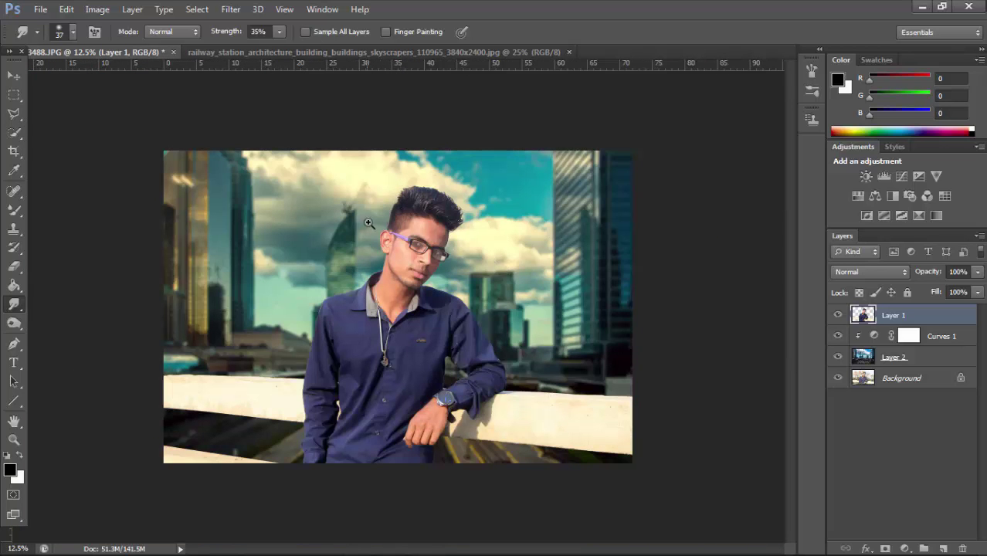
# Zoom to the hair above the ear and set a textured 46 smudge tip at 66 px.
pyautogui.keyDown('ctrl'); pyautogui.click(416, 225); pyautogui.keyUp('ctrl')
pyautogui.keyDown('ctrl'); pyautogui.click(394, 193); pyautogui.keyUp('ctrl')
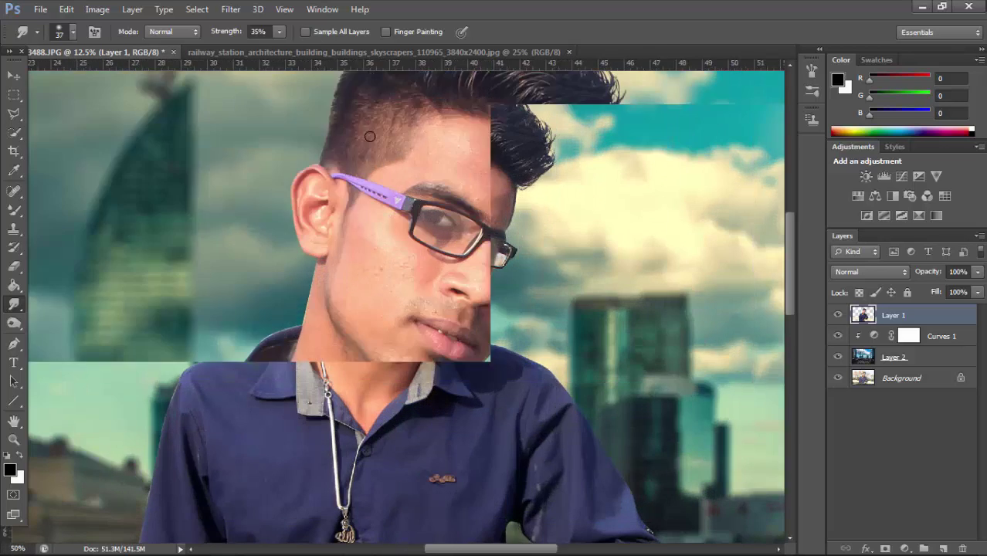
pyautogui.keyDown('ctrl'); pyautogui.click(371, 163); pyautogui.keyUp('ctrl')
pyautogui.moveTo(364, 150); pyautogui.dragTo(396, 272)
pyautogui.rightClick(475, 237)
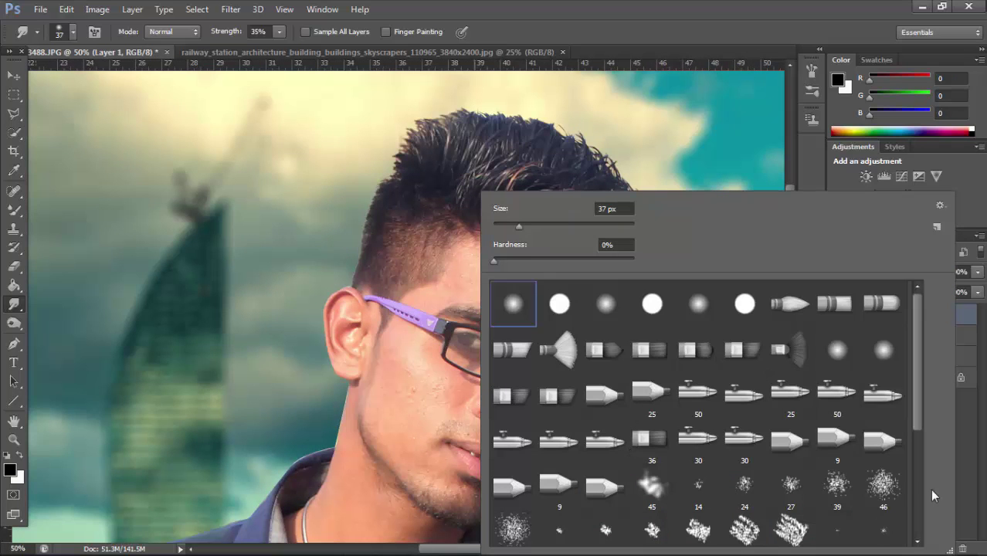
pyautogui.click(883, 486)
pyautogui.press(']')
pyautogui.press(']')
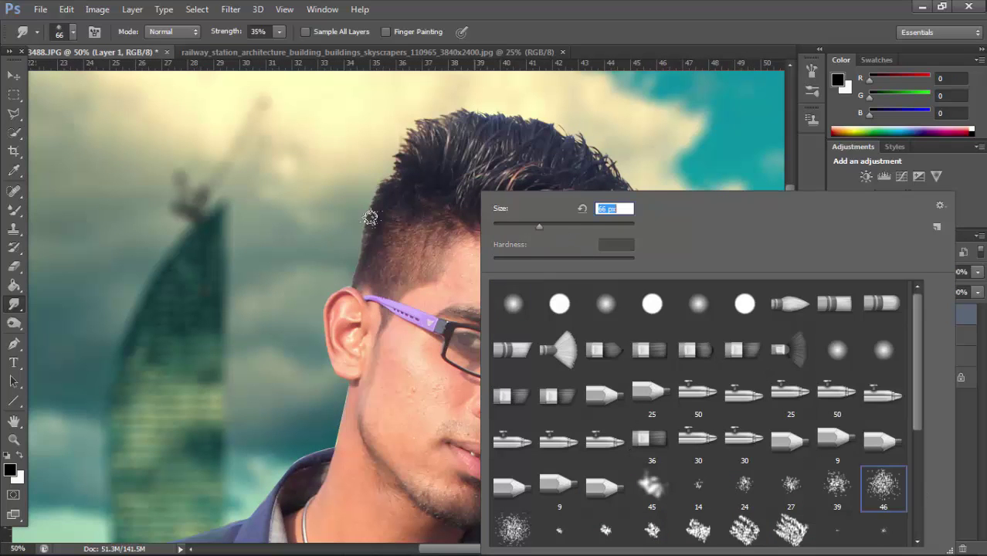
pyautogui.press('Return')
# Smudge the hair edge down toward the ear into fine wisps, then zoom out.
pyautogui.moveTo(374, 218)
pyautogui.mouseDown()
pyautogui.moveTo(352, 225)
pyautogui.moveTo(345, 272)
pyautogui.mouseUp()
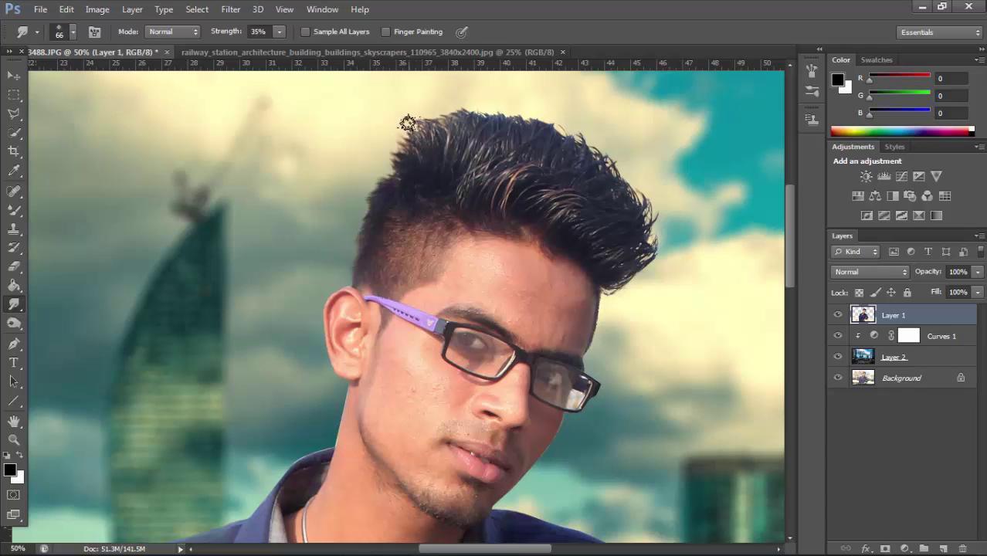
pyautogui.hotkey('ctrl', '-')
pyautogui.hotkey('ctrl', '-')
pyautogui.hotkey('ctrl', '-')
pyautogui.hotkey('ctrl', '-')
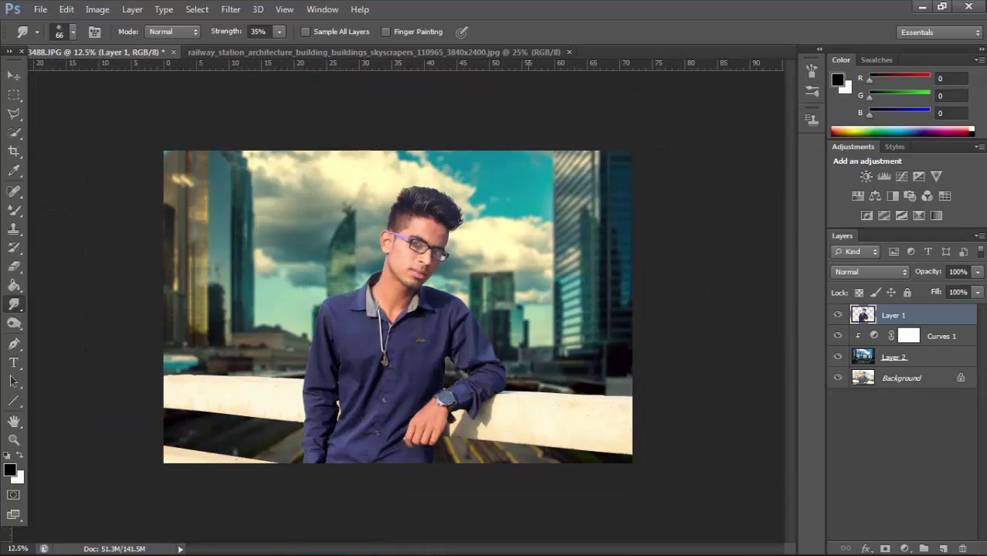
pyautogui.click(14, 76)
# Zoom into the face and smooth the left cheek with a 175 Mixer Brush.
pyautogui.hotkey('ctrl', '+')
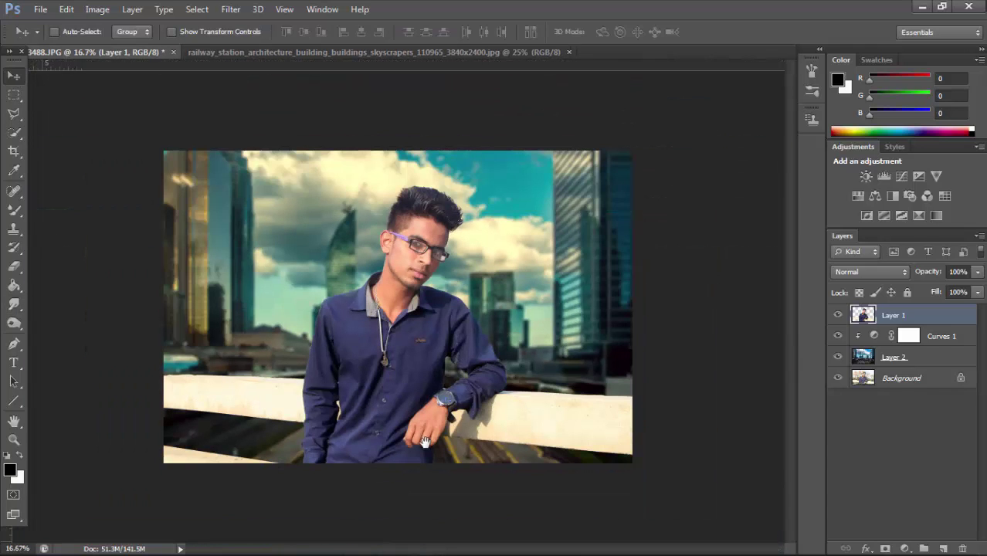
pyautogui.hotkey('ctrl', '+')
pyautogui.keyDown('ctrl'); pyautogui.click(425, 219); pyautogui.keyUp('ctrl')
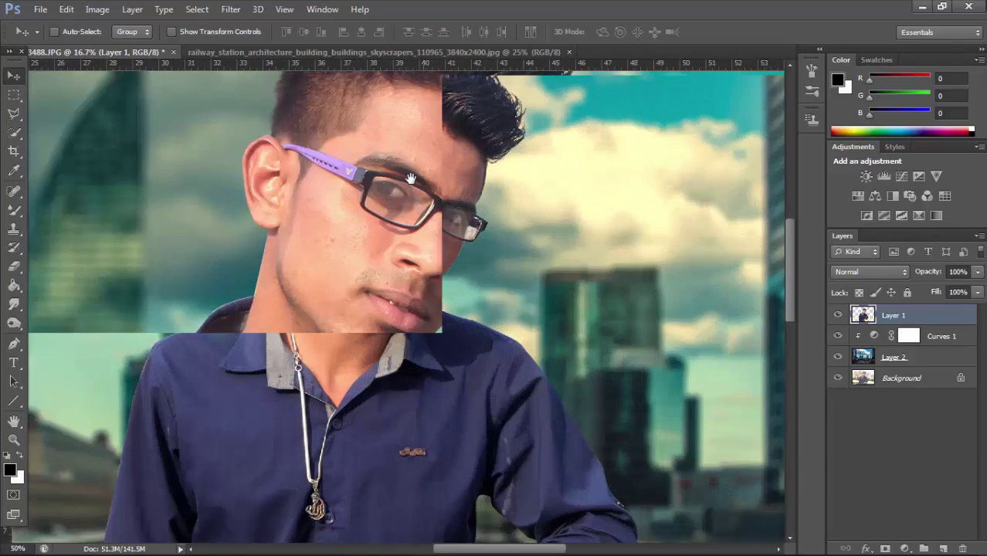
pyautogui.keyDown('ctrl'); pyautogui.click(375, 324); pyautogui.keyUp('ctrl')
pyautogui.keyDown('ctrl'); pyautogui.click(387, 376); pyautogui.keyUp('ctrl')
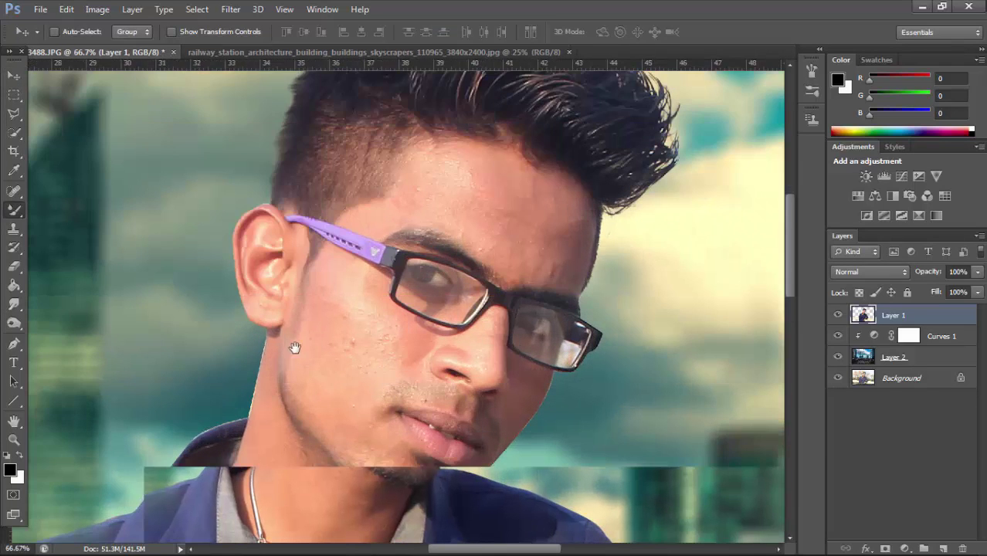
pyautogui.press('b')
pyautogui.moveTo(382, 373); pyautogui.dragTo(369, 334)
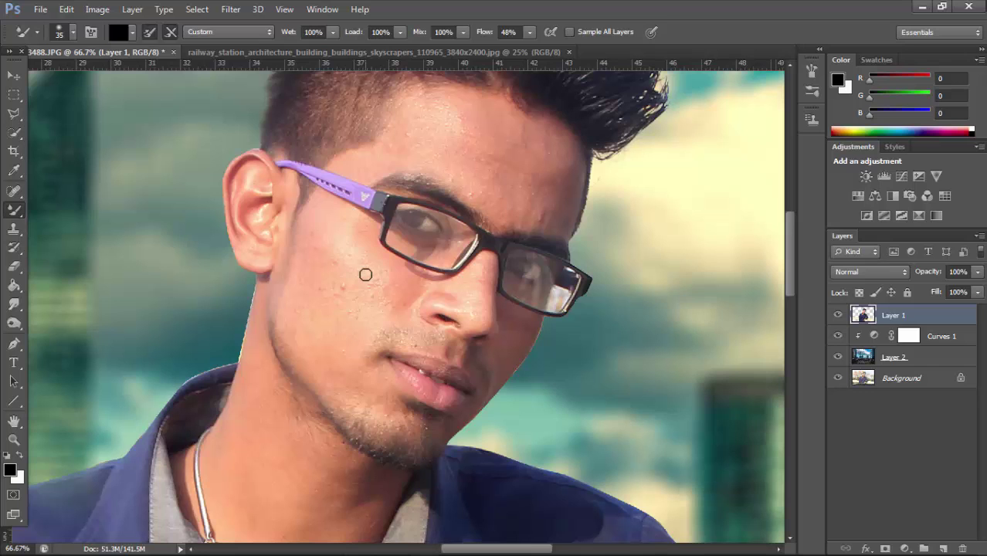
pyautogui.press(']')
pyautogui.press(']')
pyautogui.press(']')
pyautogui.press(']')
pyautogui.press(']')
pyautogui.press(']')
pyautogui.press(']')
pyautogui.press(']')
pyautogui.press(']')
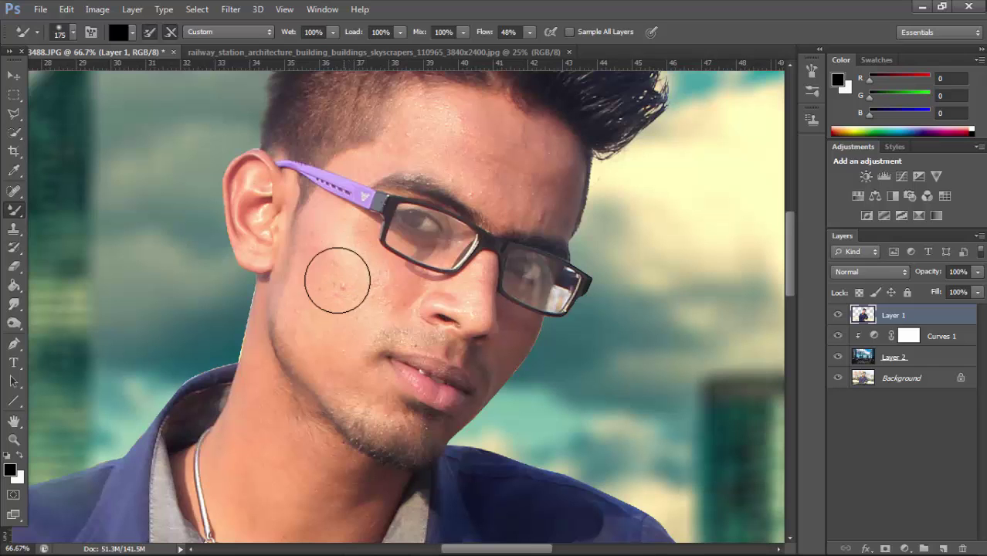
pyautogui.moveTo(338, 280)
pyautogui.mouseDown()
pyautogui.moveTo(382, 285)
pyautogui.moveTo(323, 286)
pyautogui.moveTo(336, 344)
pyautogui.moveTo(315, 299)
pyautogui.moveTo(326, 293)
pyautogui.moveTo(326, 233)
pyautogui.moveTo(315, 306)
pyautogui.moveTo(348, 335)
pyautogui.moveTo(353, 385)
pyautogui.mouseUp()
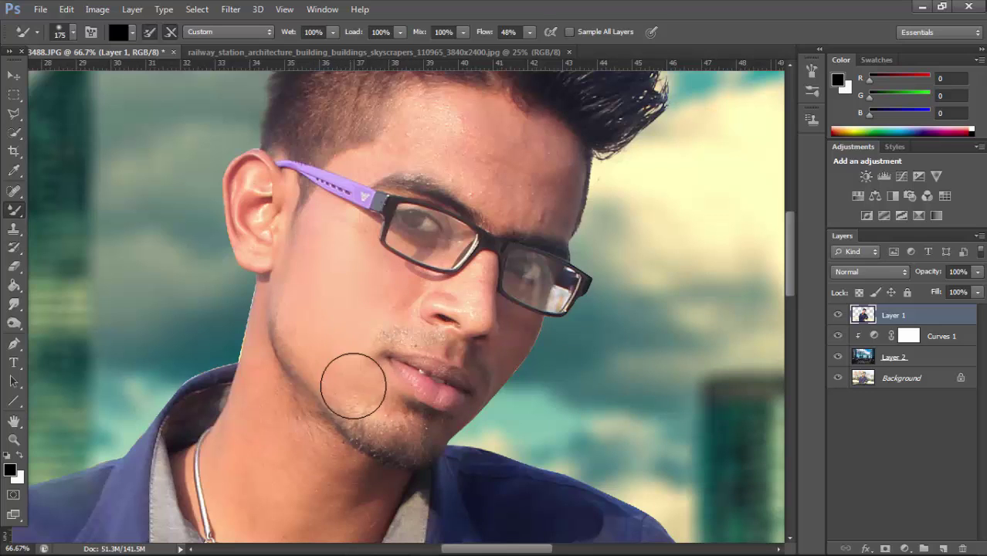
# Smooth the lip corner, nose and forehead at size 100, then the cheek at 150.
pyautogui.press('[')
pyautogui.press('[')
pyautogui.press('[')
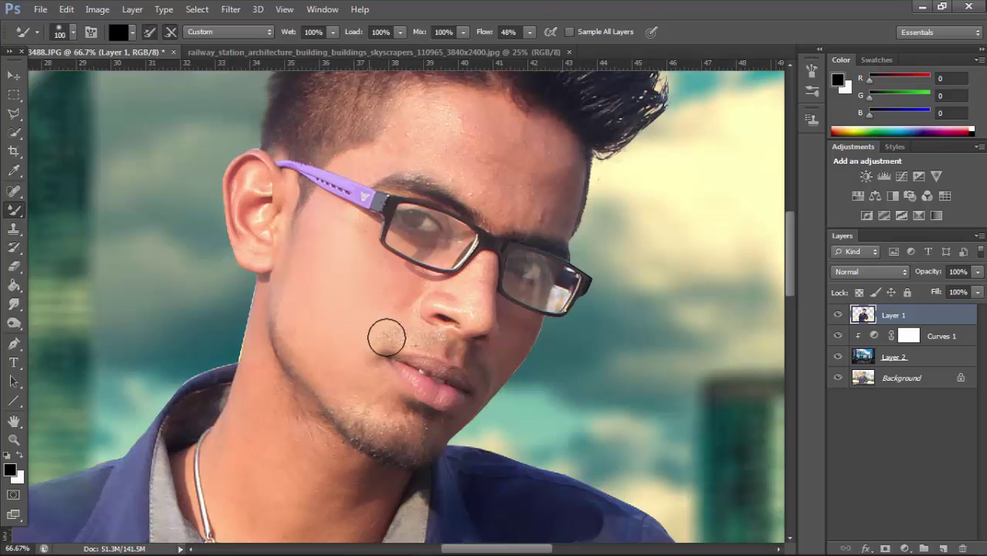
pyautogui.moveTo(386, 338)
pyautogui.mouseDown()
pyautogui.moveTo(401, 331)
pyautogui.moveTo(365, 340)
pyautogui.moveTo(396, 293)
pyautogui.moveTo(352, 245)
pyautogui.moveTo(357, 220)
pyautogui.moveTo(315, 218)
pyautogui.moveTo(305, 245)
pyautogui.moveTo(389, 279)
pyautogui.mouseUp()
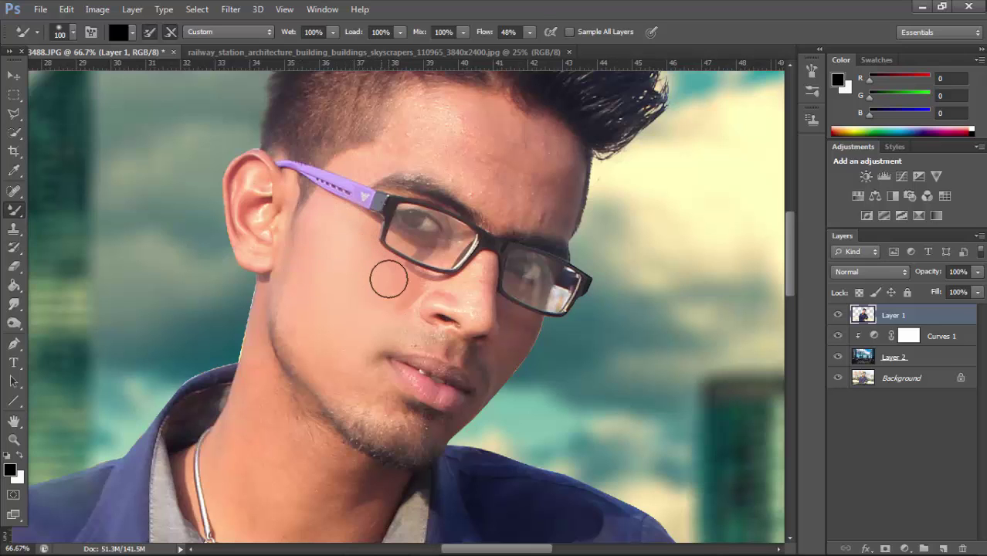
pyautogui.moveTo(469, 301)
pyautogui.mouseDown()
pyautogui.moveTo(470, 311)
pyautogui.moveTo(520, 152)
pyautogui.moveTo(551, 143)
pyautogui.moveTo(516, 132)
pyautogui.moveTo(415, 135)
pyautogui.moveTo(419, 128)
pyautogui.moveTo(467, 170)
pyautogui.moveTo(447, 165)
pyautogui.moveTo(480, 152)
pyautogui.moveTo(455, 121)
pyautogui.mouseUp()
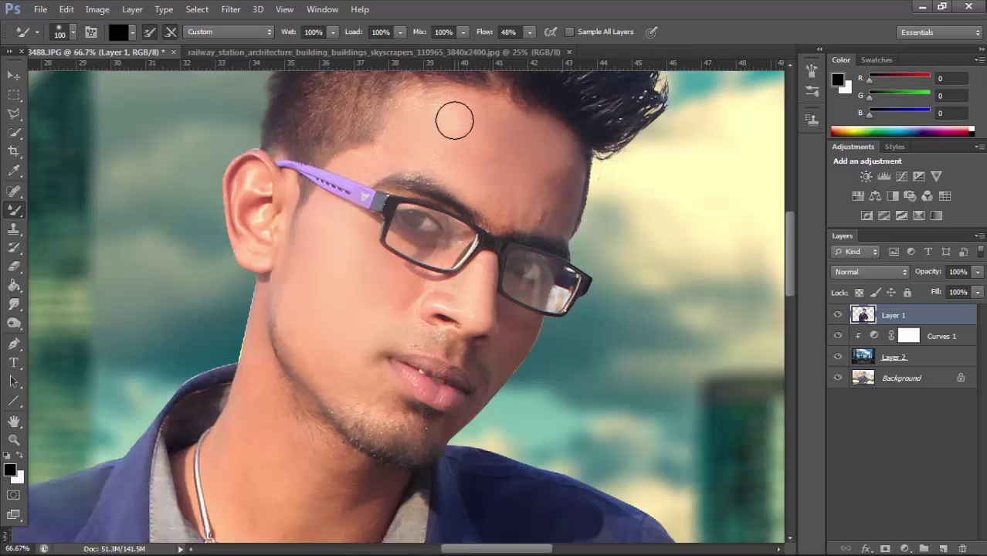
pyautogui.moveTo(441, 159)
pyautogui.mouseDown()
pyautogui.moveTo(558, 165)
pyautogui.moveTo(561, 174)
pyautogui.moveTo(536, 214)
pyautogui.moveTo(549, 209)
pyautogui.moveTo(540, 209)
pyautogui.moveTo(545, 199)
pyautogui.moveTo(495, 192)
pyautogui.moveTo(498, 206)
pyautogui.moveTo(375, 165)
pyautogui.mouseUp()
pyautogui.press(']')
pyautogui.press(']')
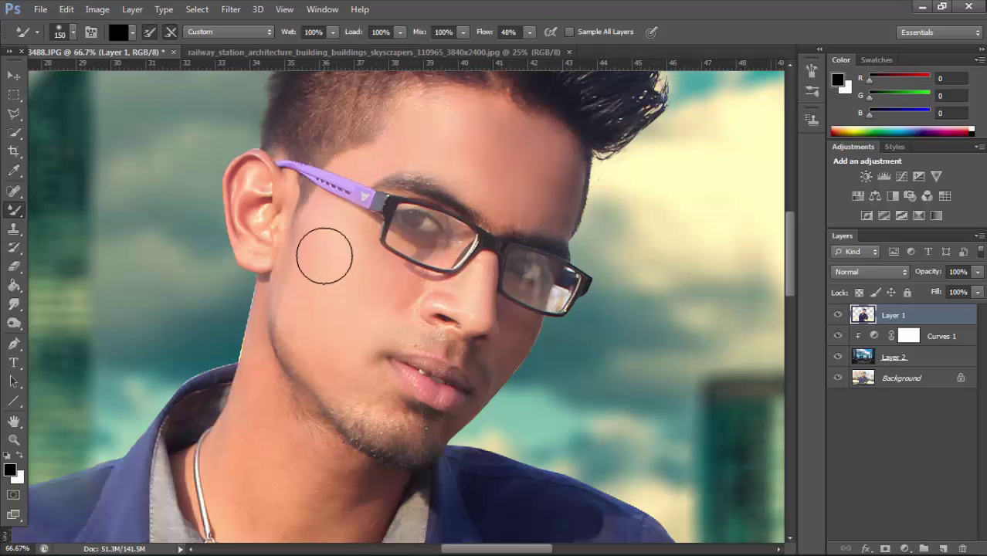
pyautogui.moveTo(316, 246)
pyautogui.mouseDown()
pyautogui.moveTo(318, 297)
pyautogui.moveTo(302, 331)
pyautogui.mouseUp()
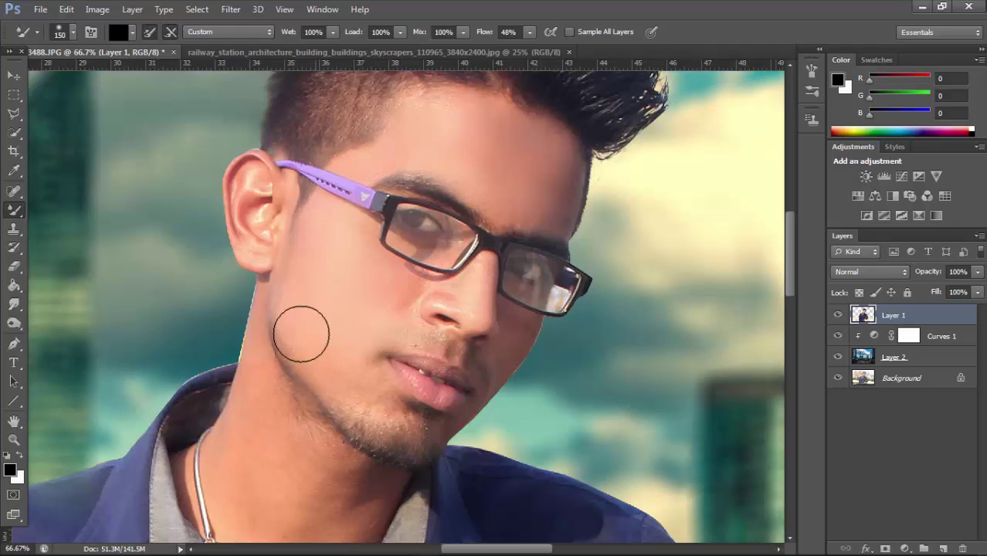
# Soften the jaw-edge shading with a soft round 175 px Smudge brush.
pyautogui.click(15, 305)
pyautogui.rightClick(381, 303)
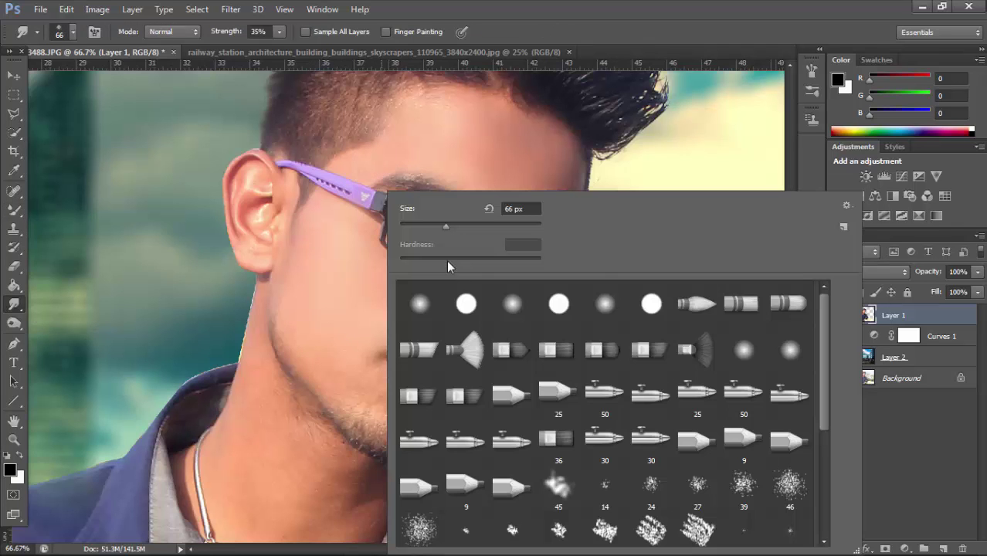
pyautogui.click(427, 311)
pyautogui.click(296, 348)
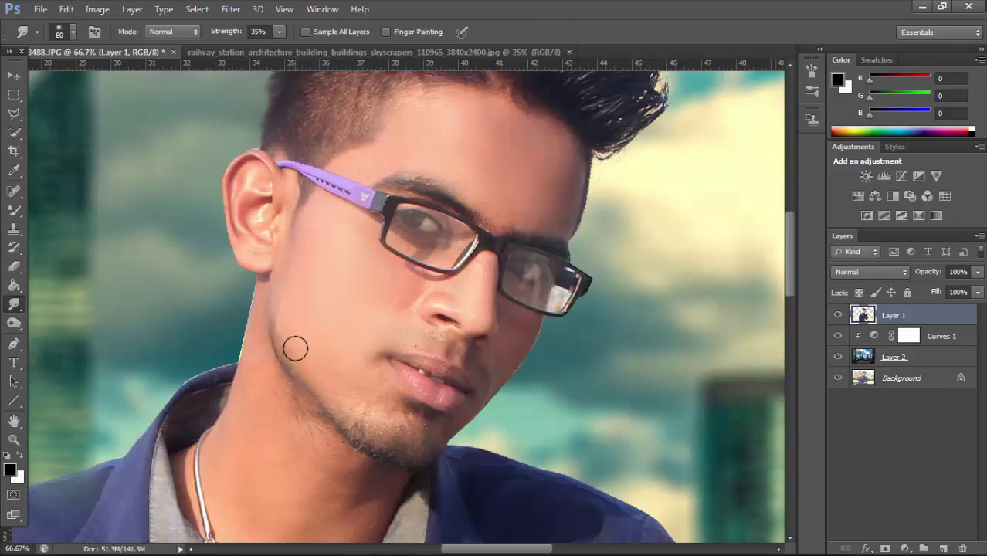
pyautogui.press(']')
pyautogui.press(']')
pyautogui.press(']')
pyautogui.press(']')
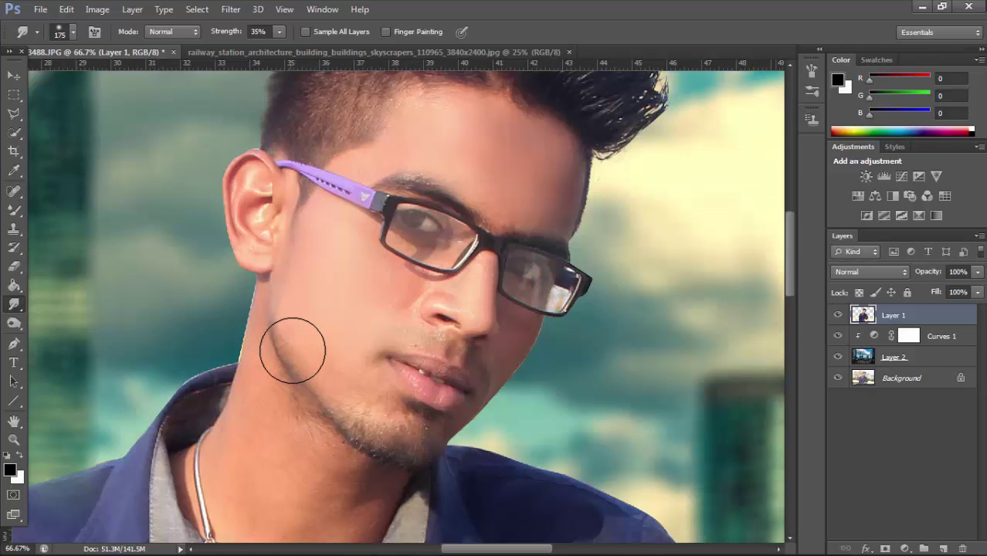
pyautogui.moveTo(290, 337)
pyautogui.mouseDown()
pyautogui.moveTo(278, 316)
pyautogui.moveTo(302, 327)
pyautogui.moveTo(302, 346)
pyautogui.moveTo(293, 335)
pyautogui.moveTo(326, 382)
pyautogui.mouseUp()
pyautogui.hotkey('ctrl', '-')
pyautogui.hotkey('ctrl', '-')
pyautogui.hotkey('ctrl', '-')
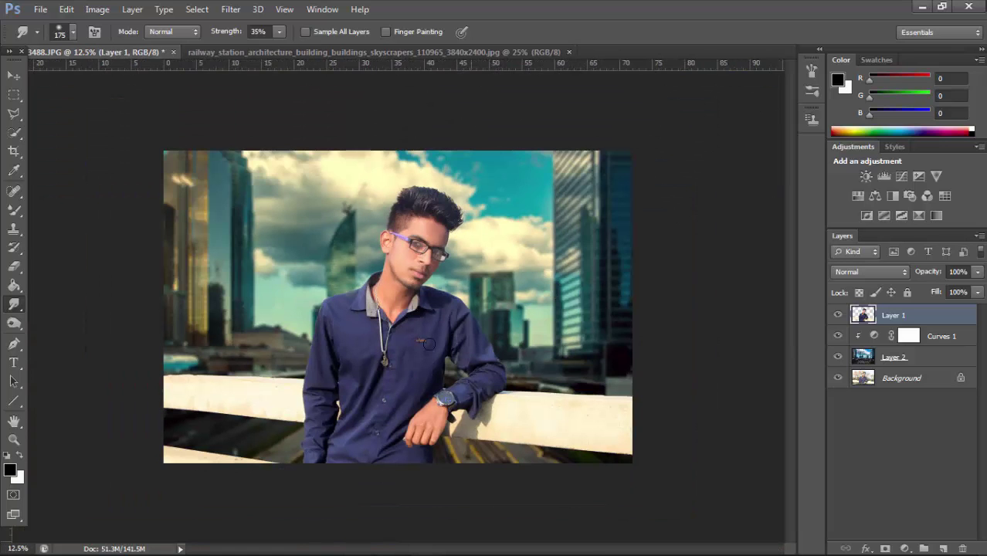
pyautogui.hotkey('ctrl', '+')
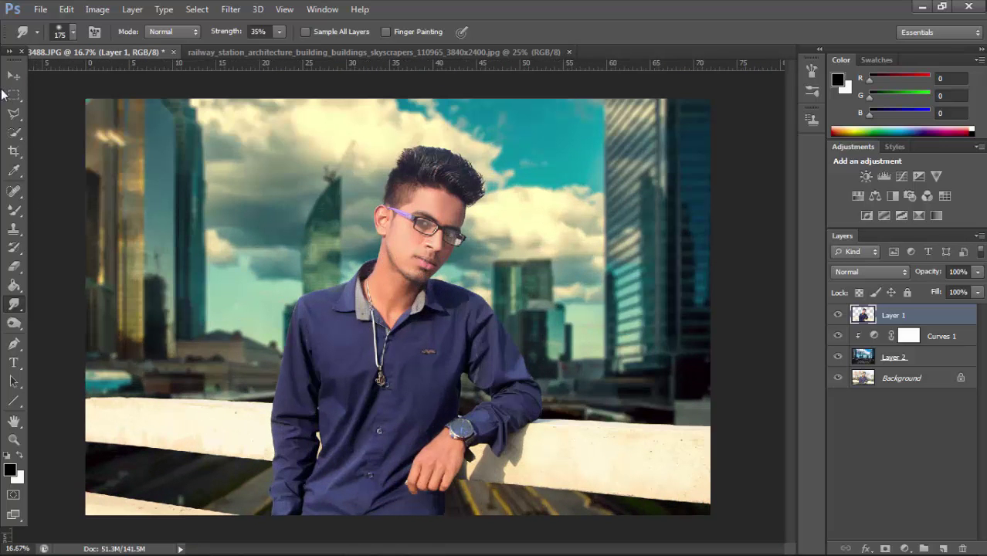
# Apply Reduce Noise (Strength 7, Reduce Color Noise 100%) to the man's Layer 1.
pyautogui.click(13, 75)
pyautogui.click(230, 9)
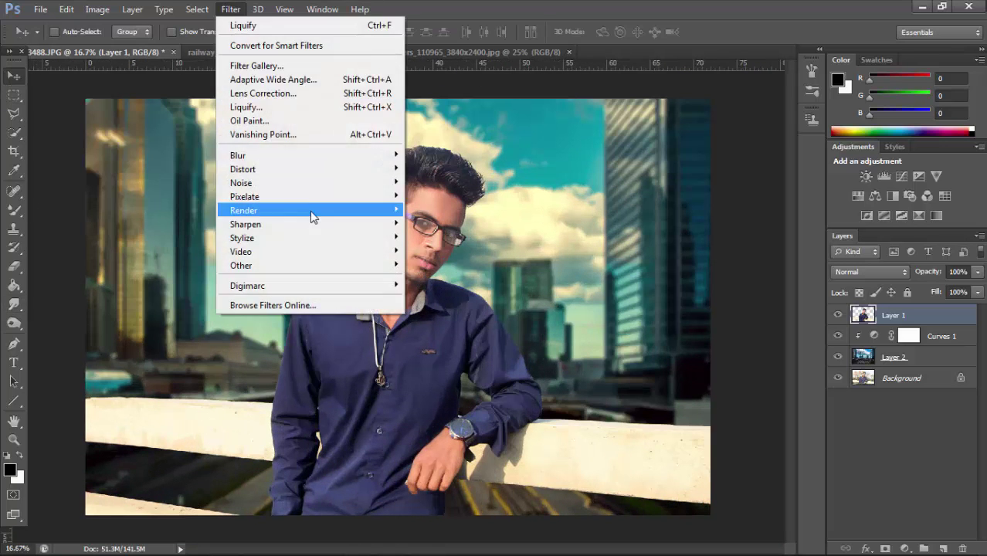
pyautogui.moveTo(241, 183)
pyautogui.click(456, 240)
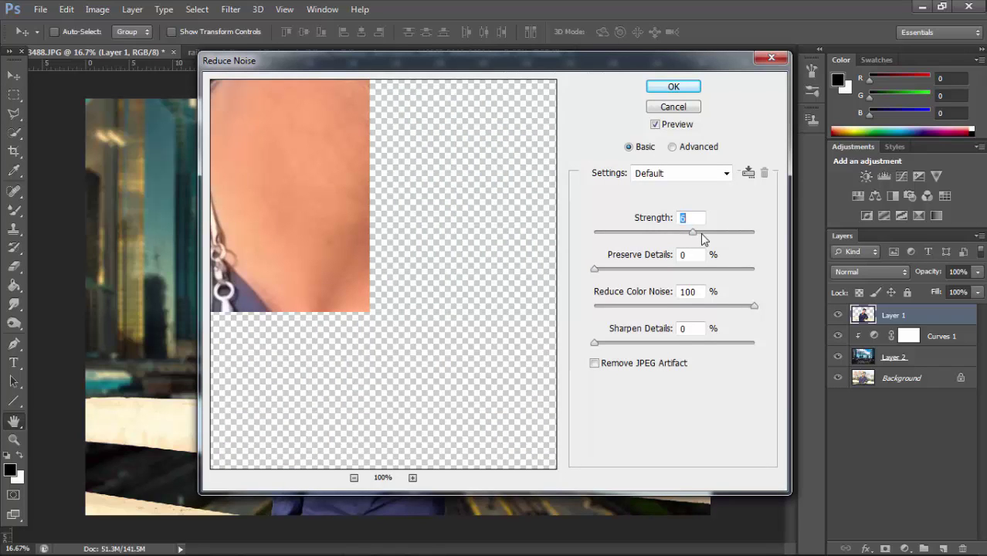
pyautogui.click(668, 88)
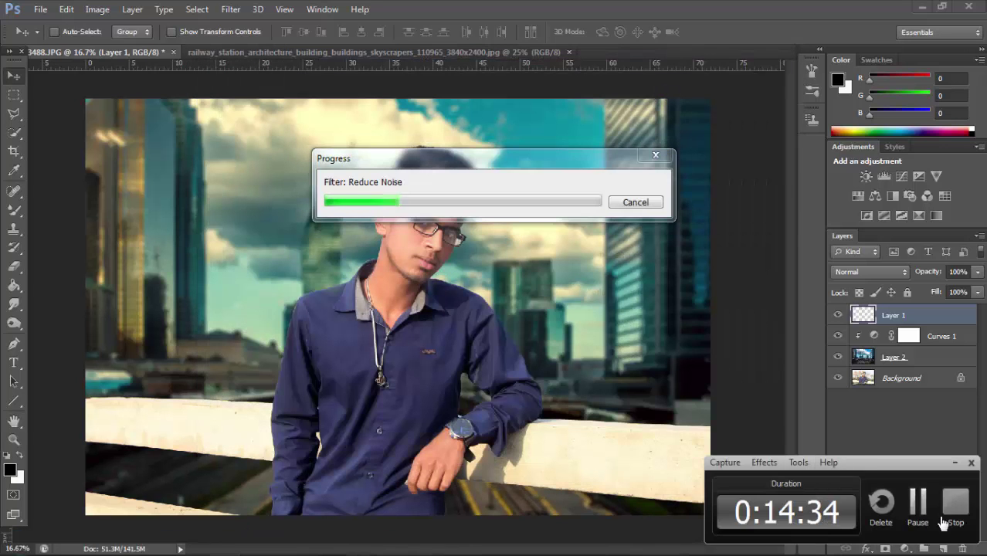
pyautogui.hotkey('ctrl', '-')
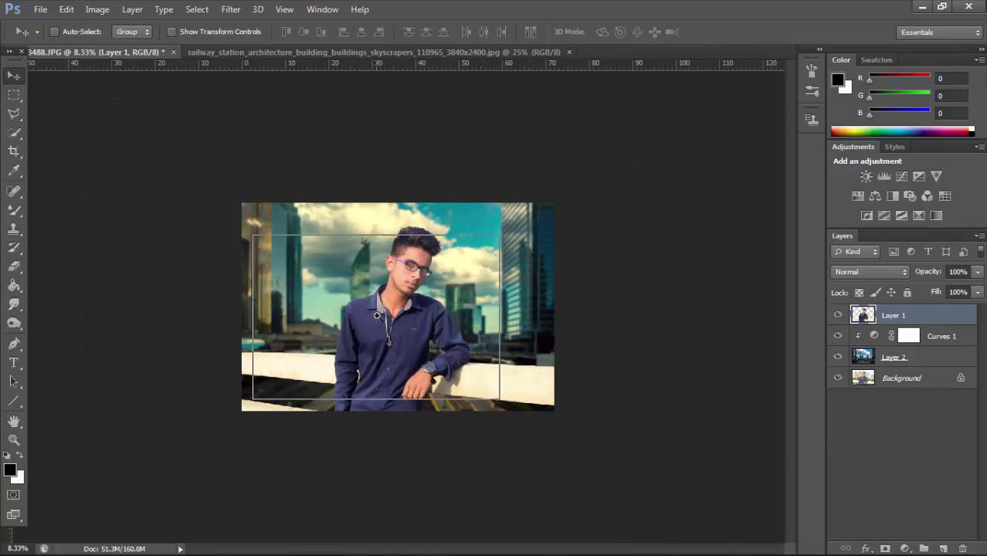
# Add a reversed Radial Gradient Fill at scale 288 above Layer 2 as a vignette.
pyautogui.hotkey('ctrl', '+')
pyautogui.hotkey('ctrl', '-')
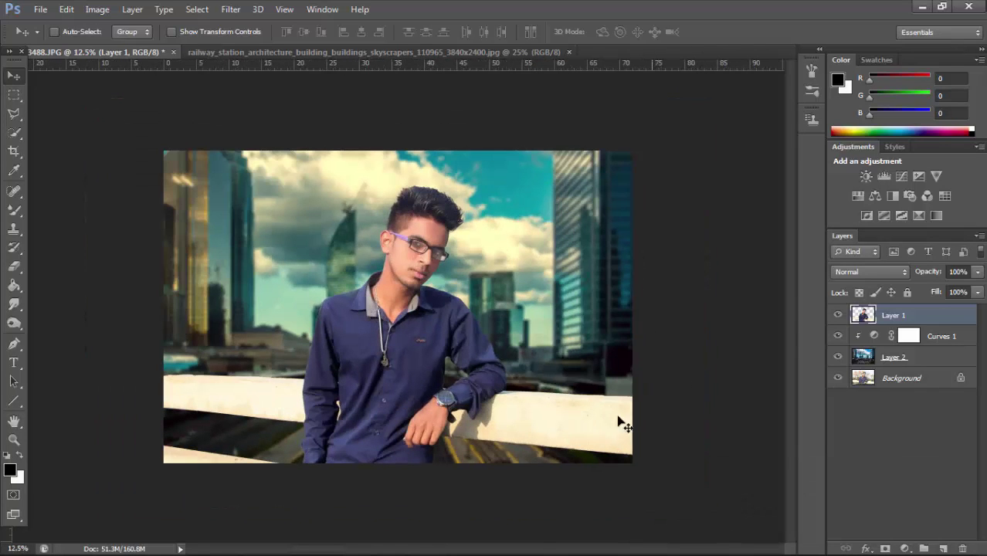
pyautogui.click(913, 378)
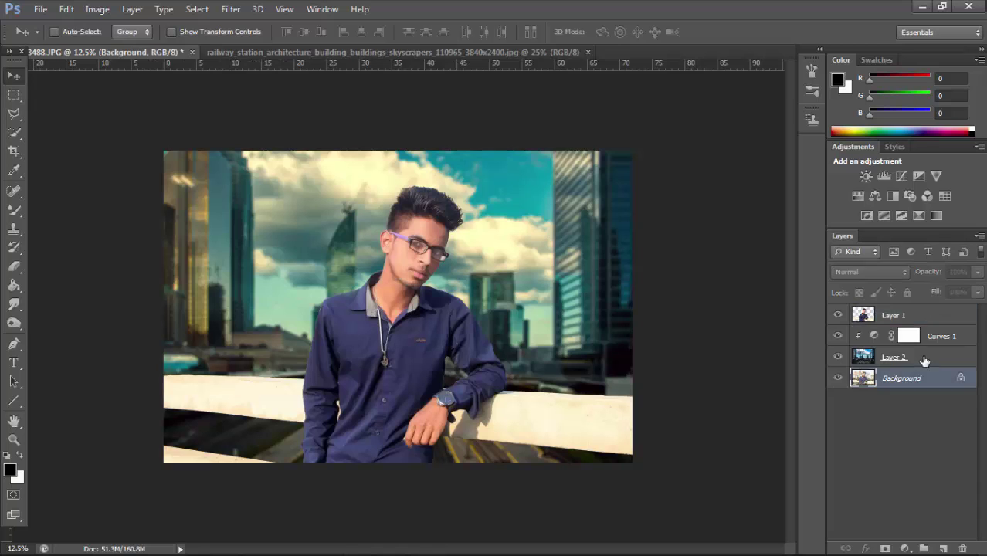
pyautogui.click(920, 357)
pyautogui.click(905, 549)
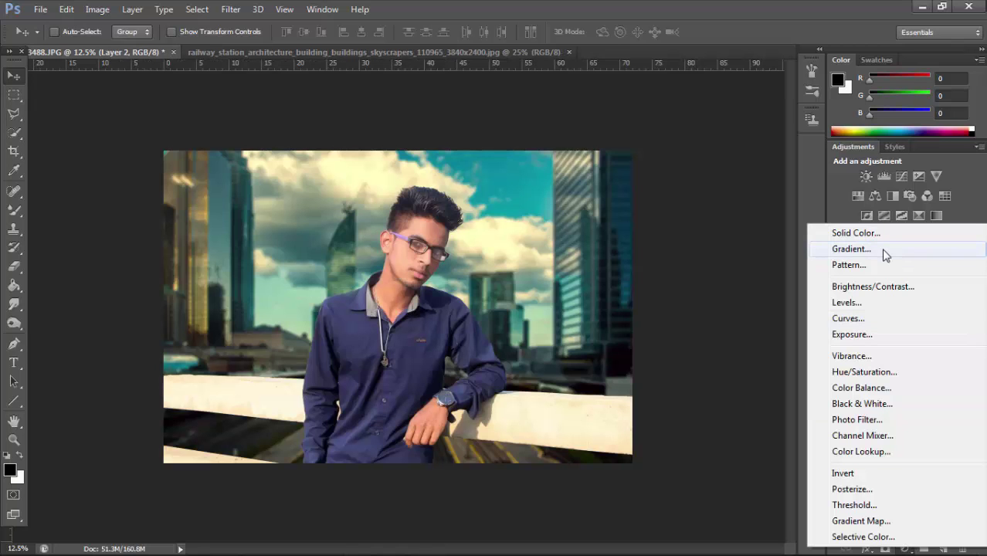
pyautogui.click(852, 249)
pyautogui.click(695, 183)
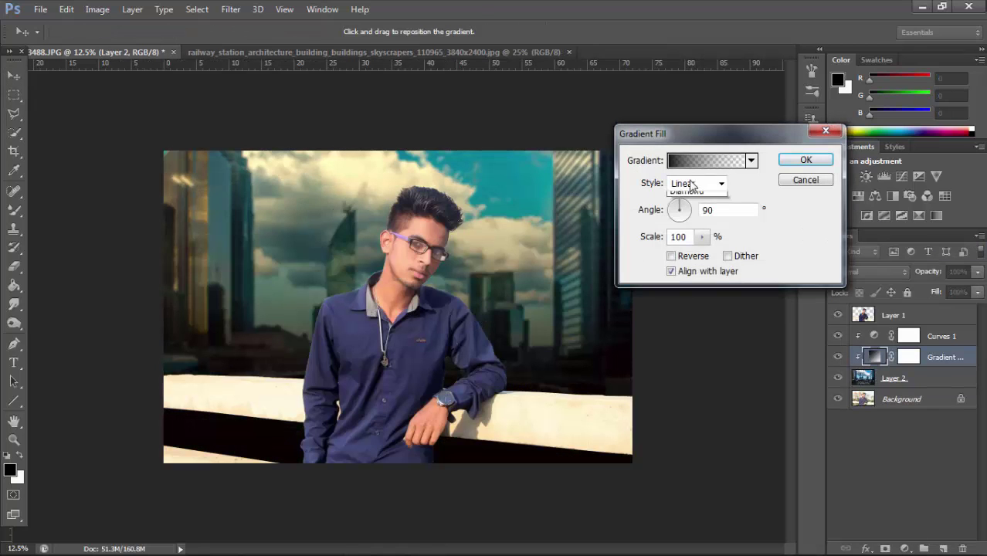
pyautogui.click(682, 209)
pyautogui.click(671, 255)
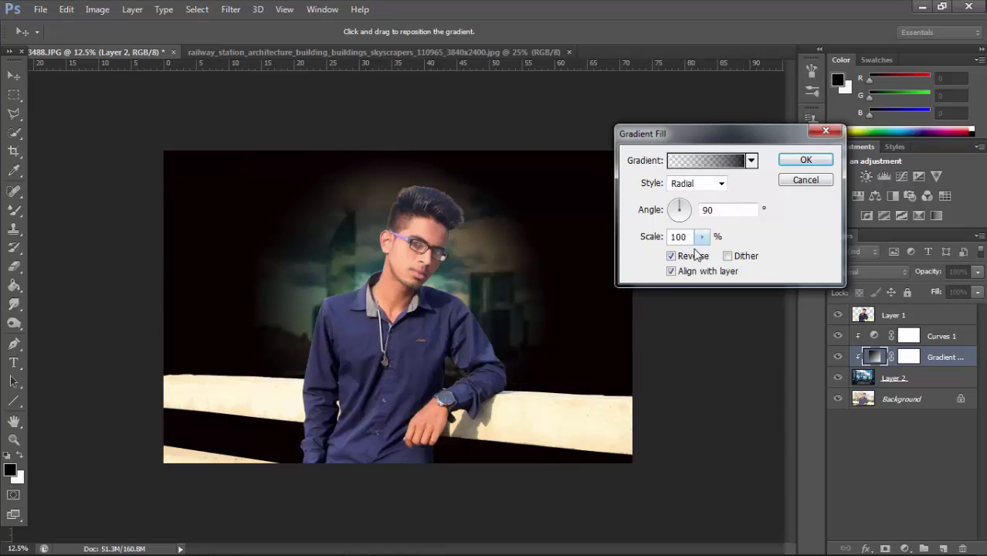
pyautogui.click(702, 236)
pyautogui.moveTo(700, 253); pyautogui.dragTo(718, 258)
pyautogui.click(799, 160)
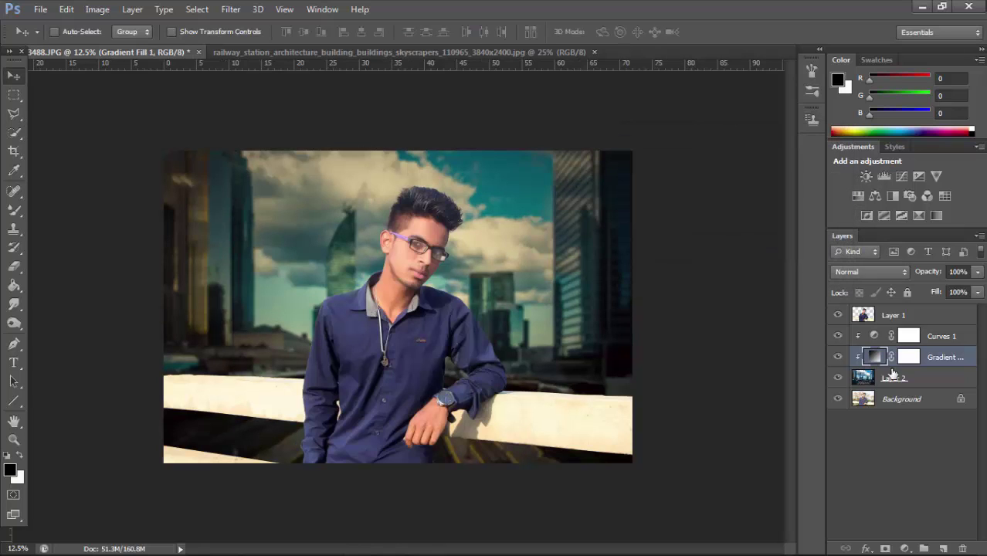
# Add a new layer, release clipping, and merge it with the gradient into Layer 3.
pyautogui.click(943, 549)
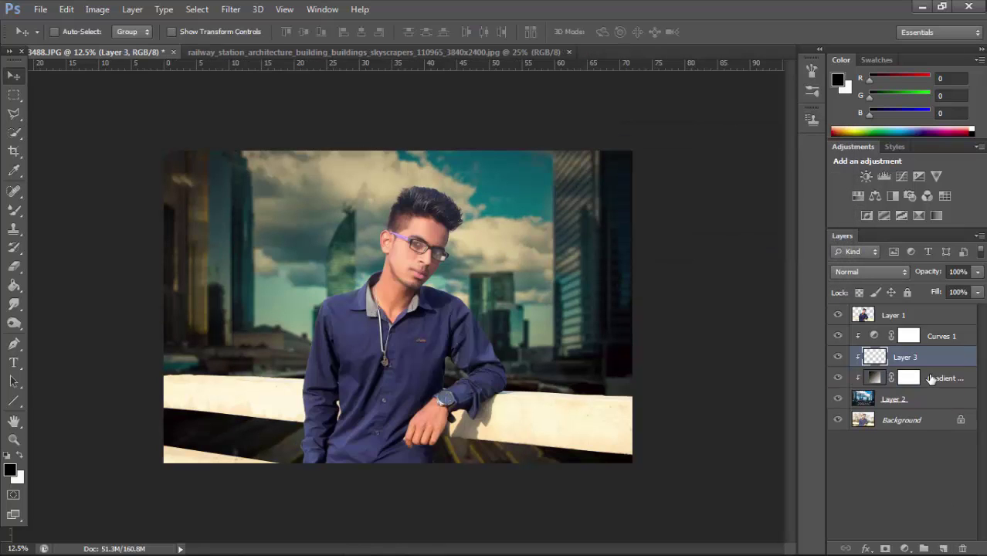
pyautogui.keyDown('alt'); pyautogui.click(933, 388); pyautogui.keyUp('alt')
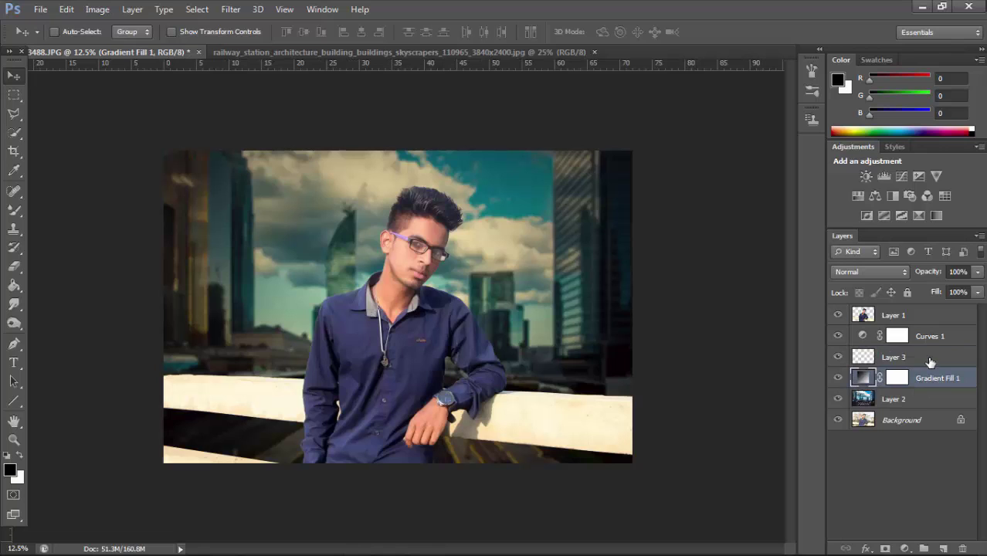
pyautogui.keyDown('shift'); pyautogui.click(929, 362); pyautogui.keyUp('shift')
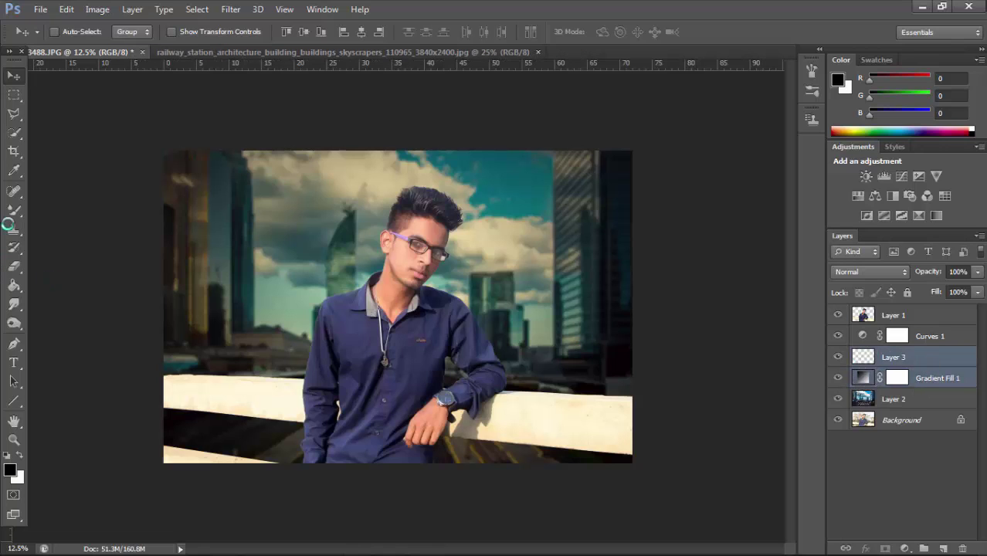
pyautogui.hotkey('ctrl', 'e')
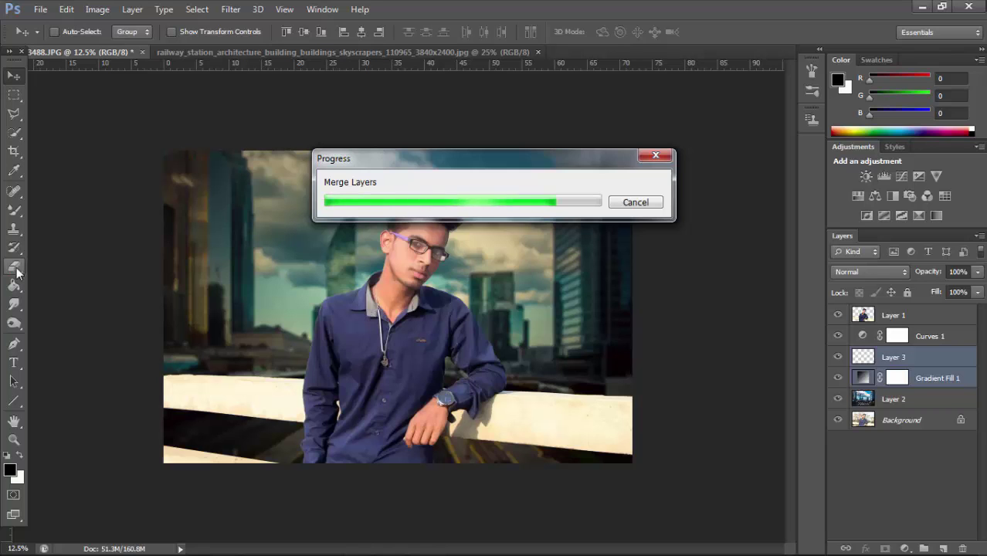
pyautogui.click(15, 267)
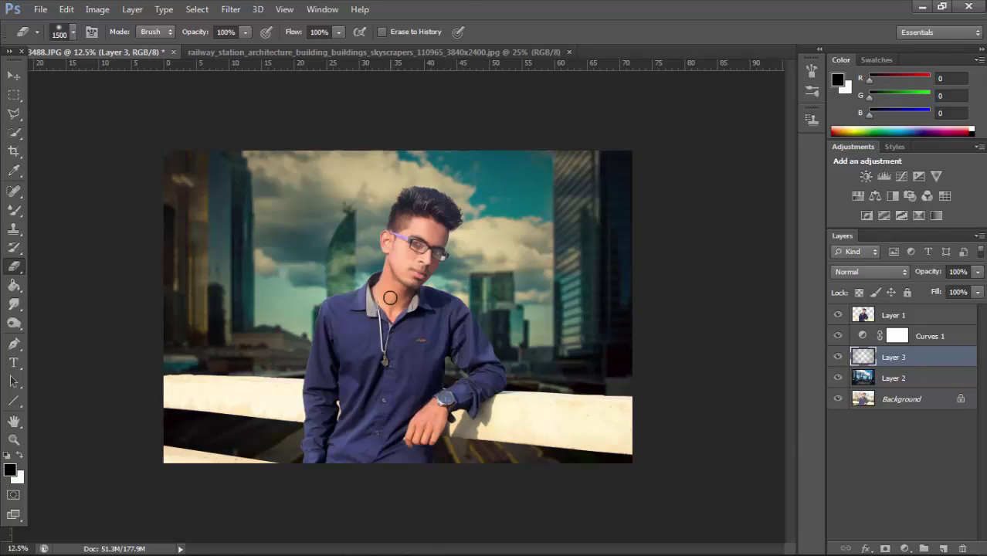
# Give the Eraser a 2216 px brush size with 0% hardness.
pyautogui.press(']')
pyautogui.press(']')
pyautogui.press(']')
pyautogui.press(']')
pyautogui.press(']')
pyautogui.press(']')
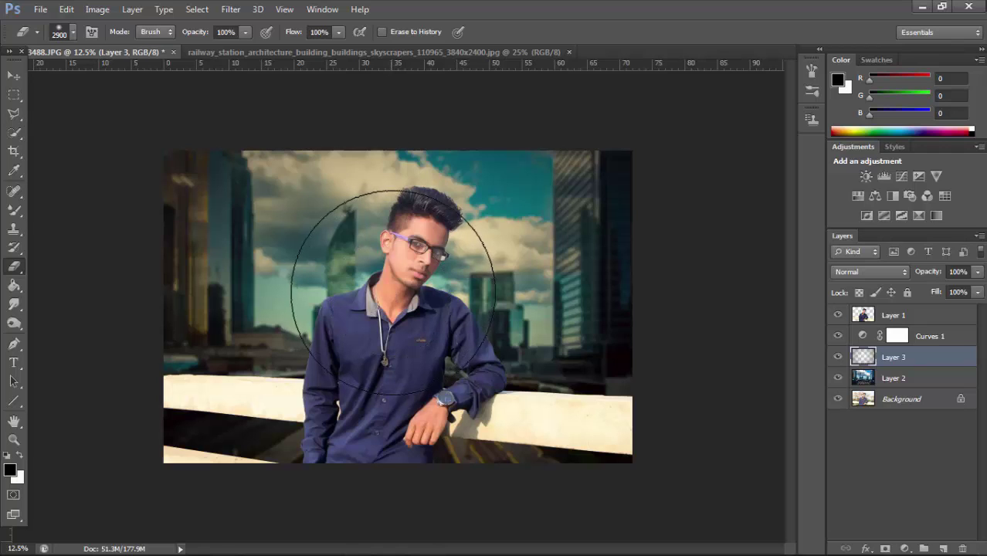
pyautogui.press(']')
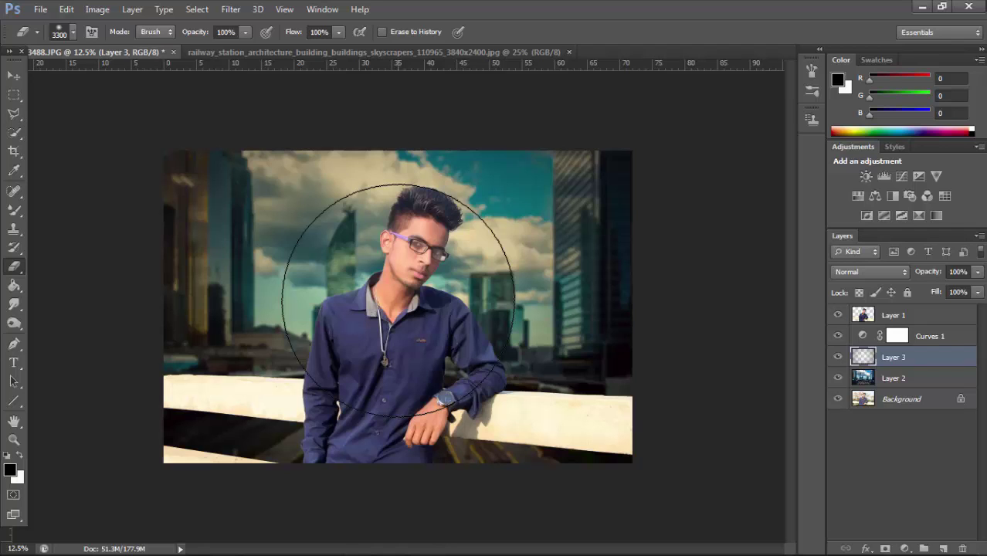
pyautogui.rightClick(407, 287)
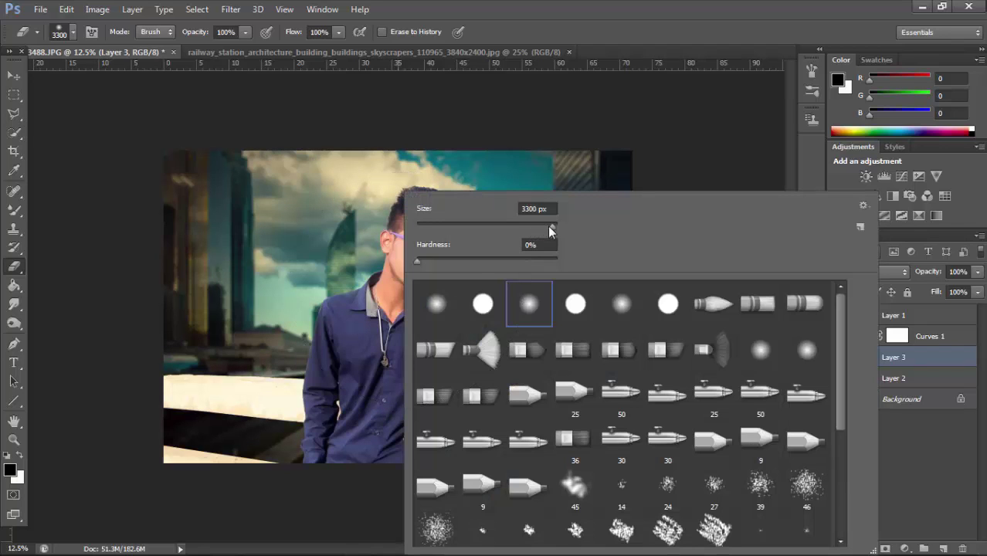
pyautogui.moveTo(551, 231); pyautogui.dragTo(548, 229)
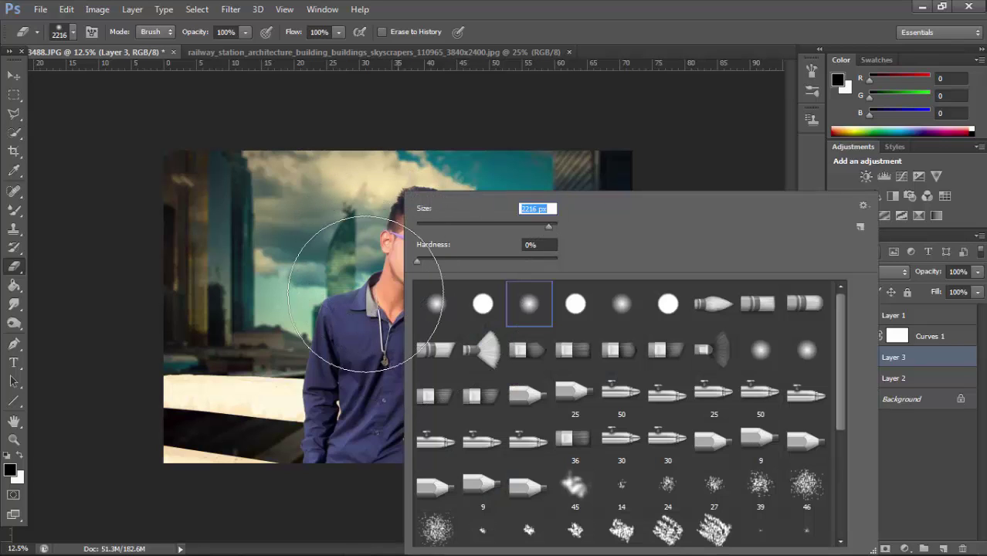
pyautogui.press('Return')
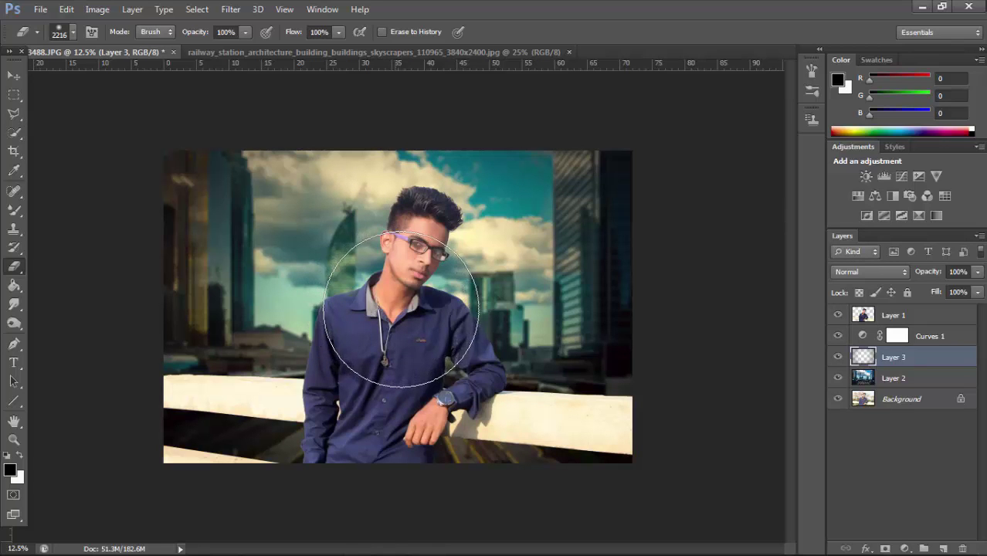
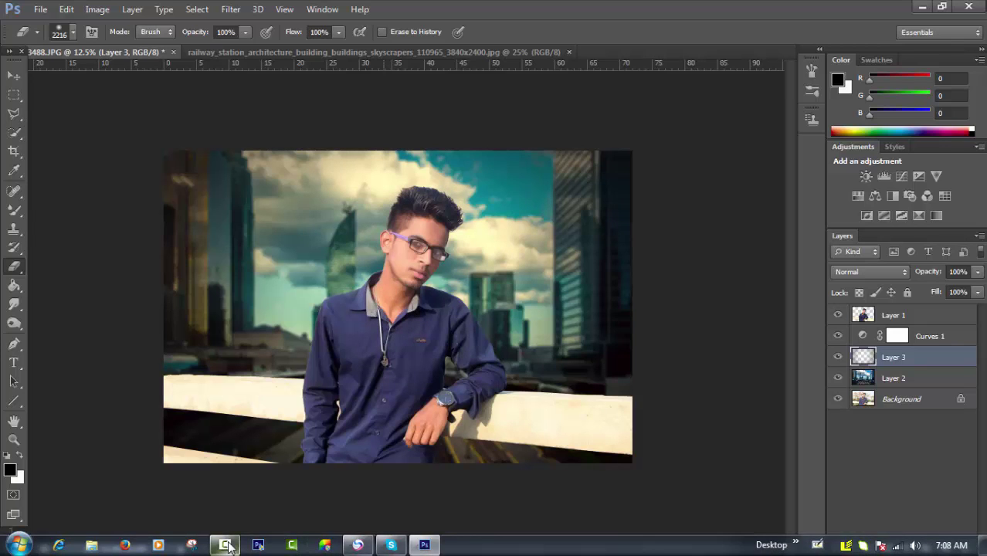
# Select Layer 3, preview it at a lower Fill, then duplicate it as Layer 3 copy.
pyautogui.click(228, 546)
pyautogui.click(916, 511)
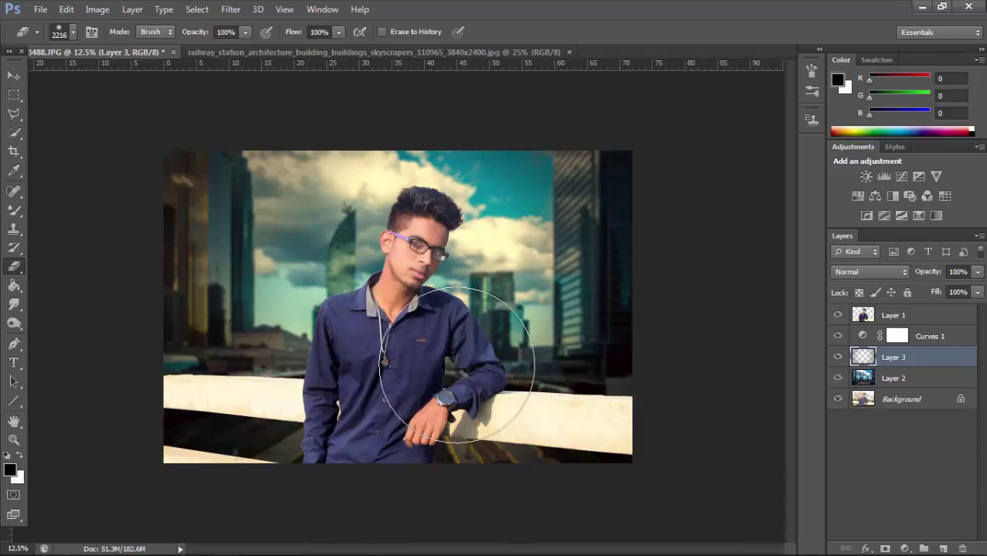
pyautogui.hotkey('ctrl', '-')
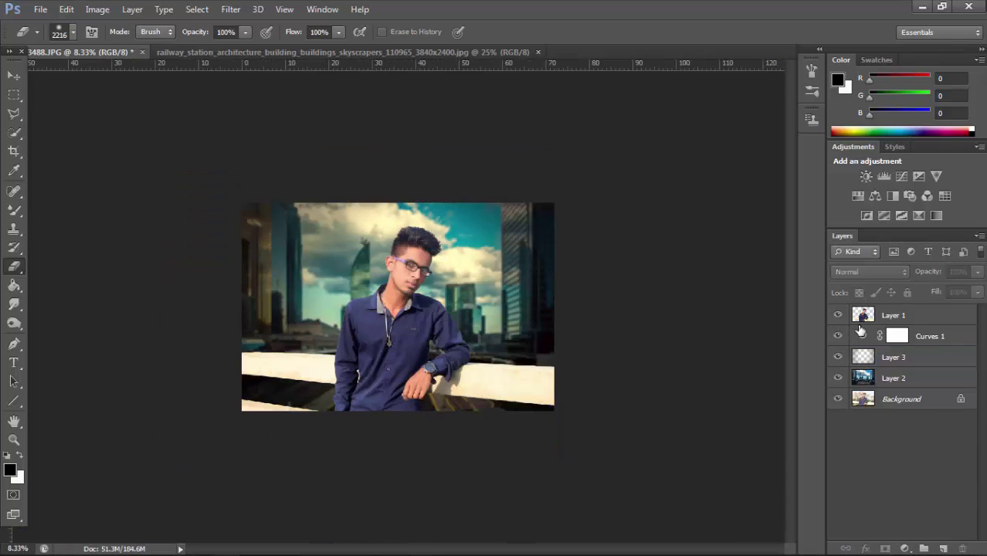
pyautogui.click(866, 316)
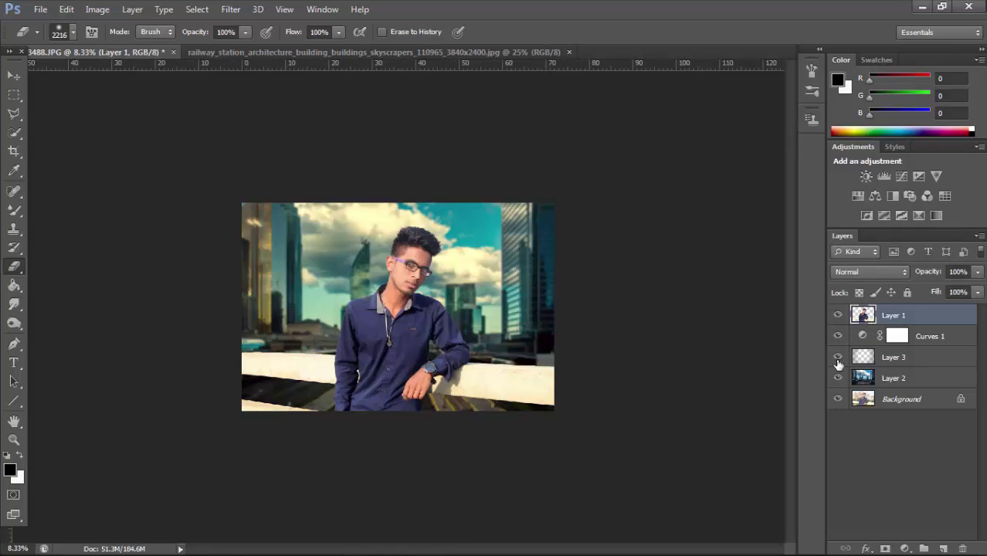
pyautogui.click(837, 357)
pyautogui.click(894, 357)
pyautogui.click(978, 292)
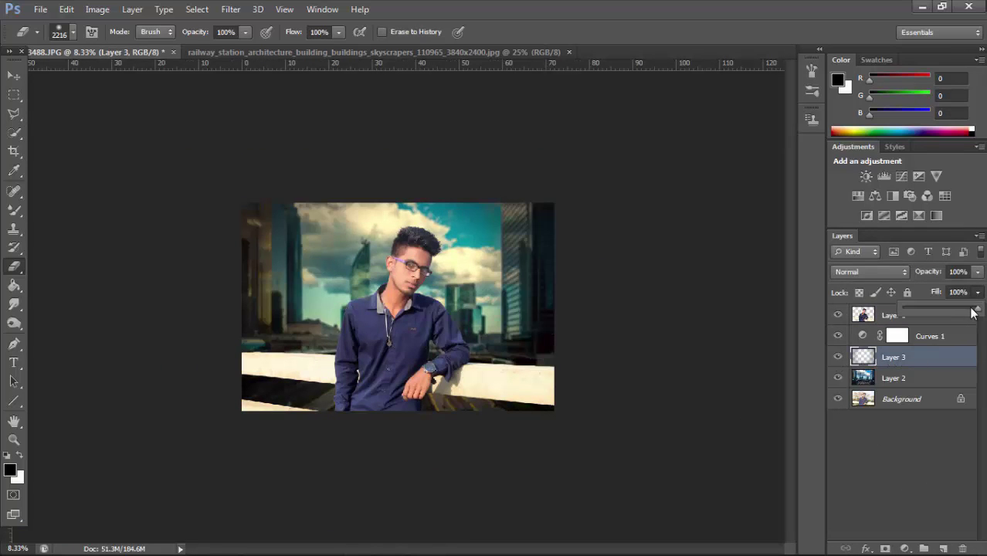
pyautogui.moveTo(957, 306); pyautogui.dragTo(977, 309)
pyautogui.hotkey('ctrl', '+')
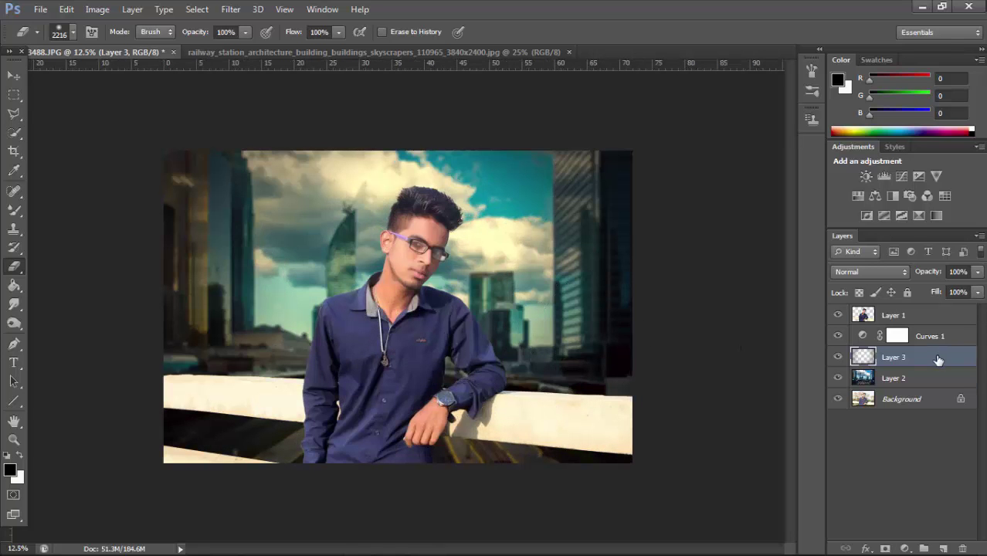
pyautogui.hotkey('ctrl', 'j')
# Move Layer 3 copy to the top of the Layers stack and toggle its visibility to compare.
pyautogui.press('v')
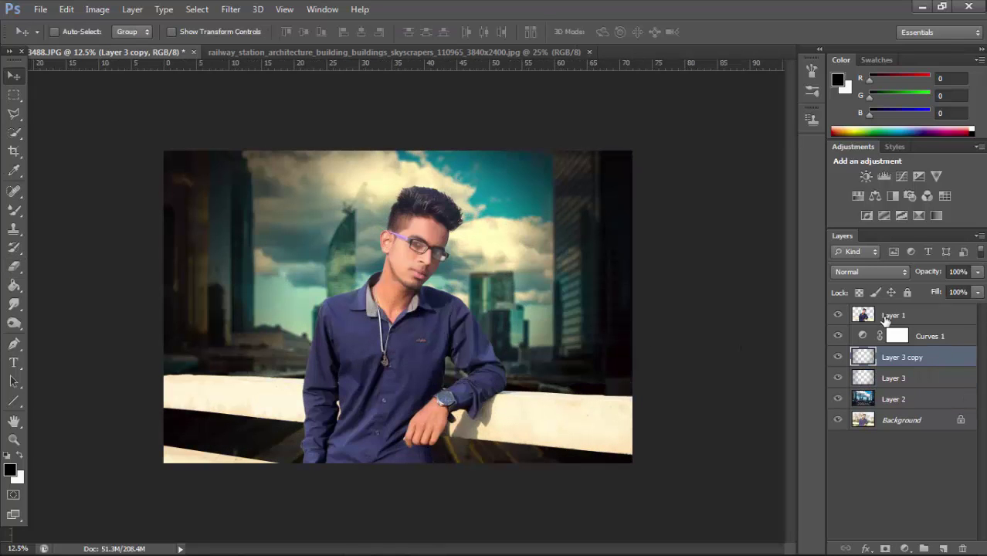
pyautogui.moveTo(924, 364); pyautogui.dragTo(936, 310)
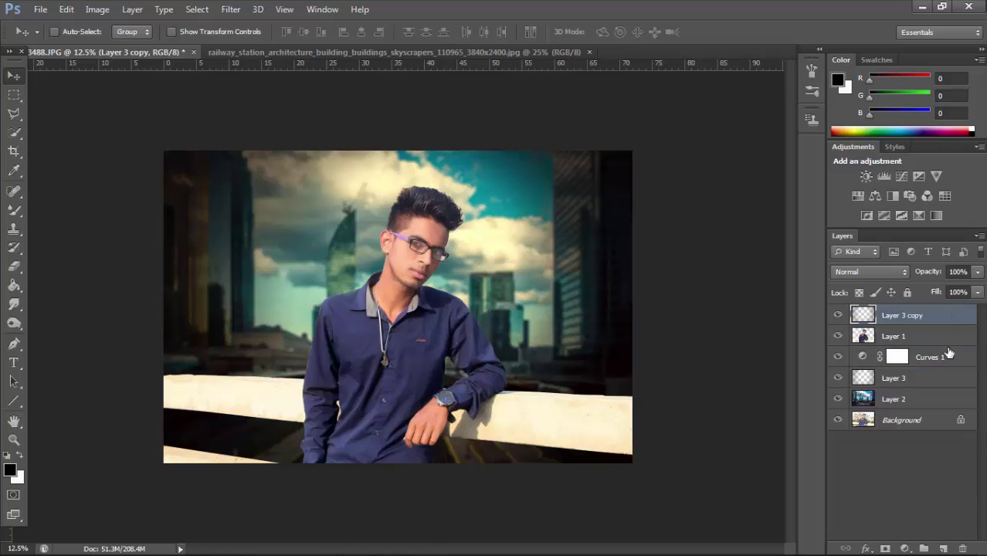
pyautogui.doubleClick(849, 316)
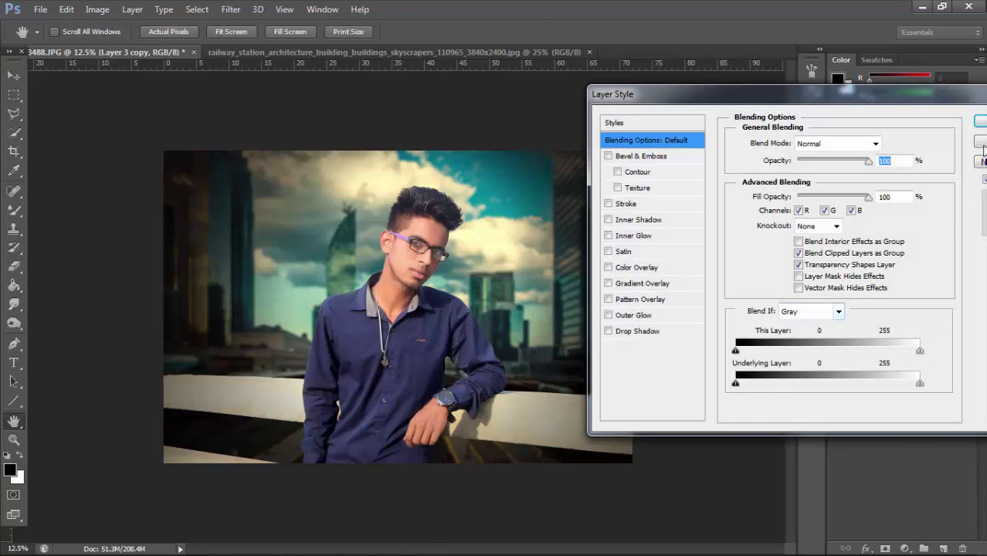
pyautogui.press('Escape')
pyautogui.click(838, 317)
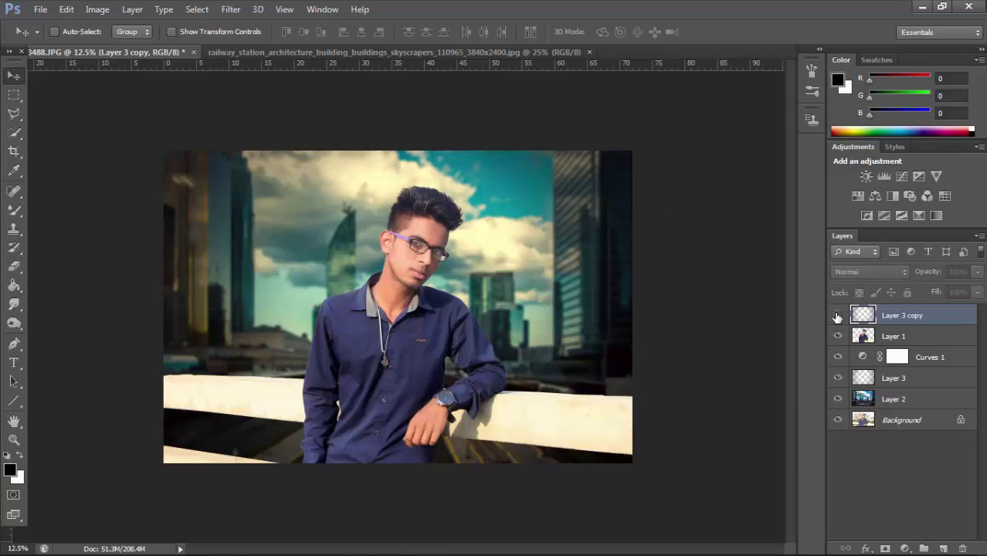
pyautogui.click(838, 316)
pyautogui.click(837, 316)
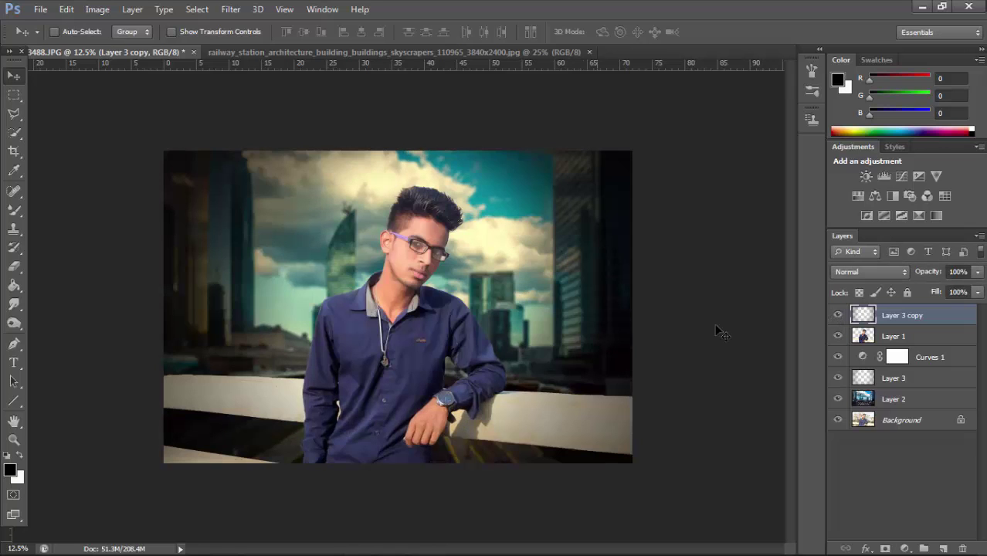
pyautogui.hotkey('ctrl', '-')
pyautogui.hotkey('ctrl', '+')
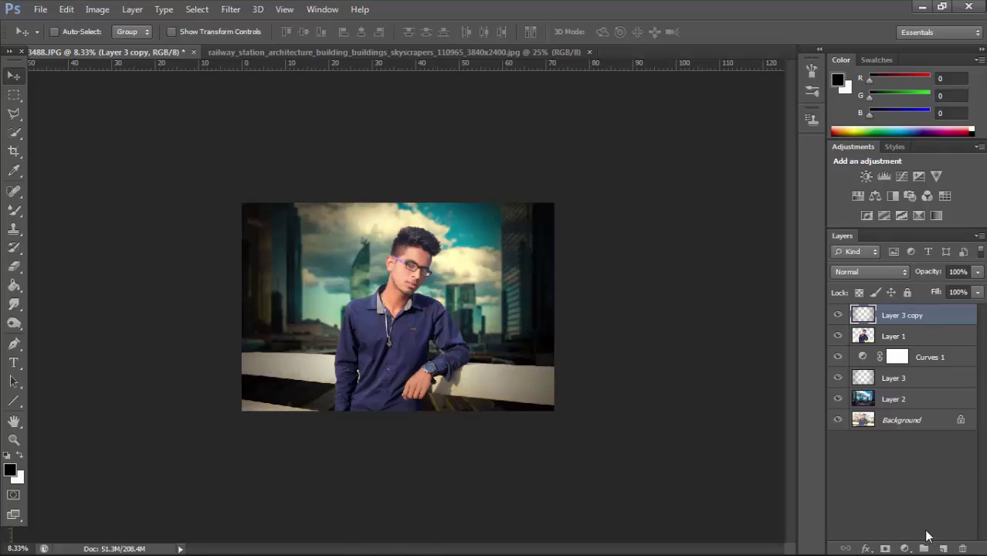
# Duplicate the top vignette layer twice, creating Layer 3 copy 2 and Layer 3 copy 3.
pyautogui.hotkey('ctrl', 'j')
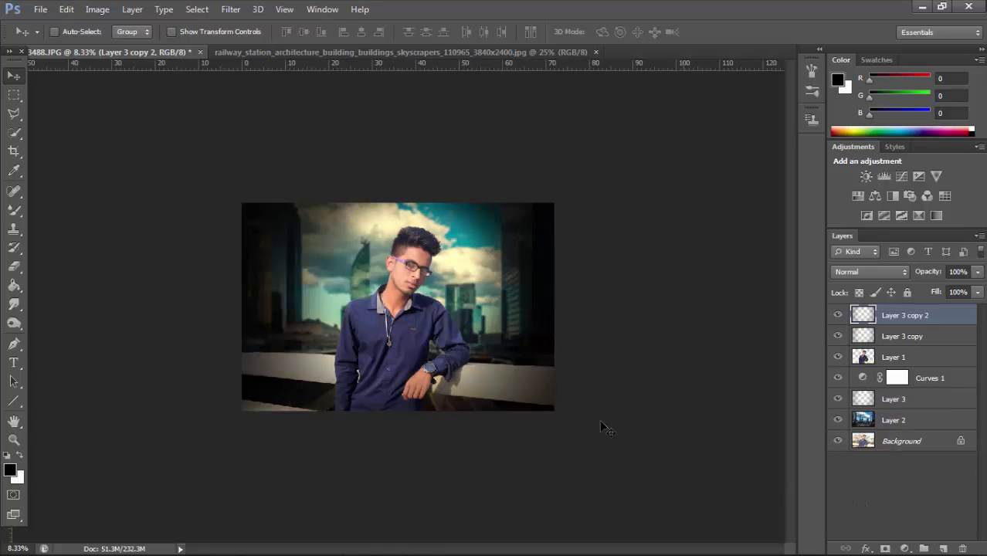
pyautogui.hotkey('ctrl', 'j')
pyautogui.hotkey('ctrl', '+')
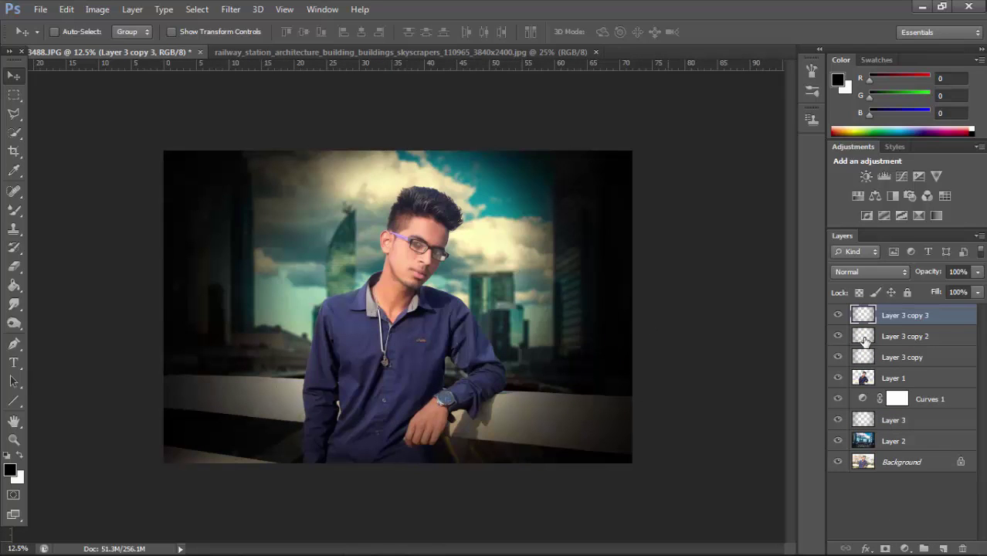
# Lower the Fill of Layer 3 copy 2, and reduce Layer 3 copy 3's Fill to about half.
pyautogui.click(906, 342)
pyautogui.click(977, 292)
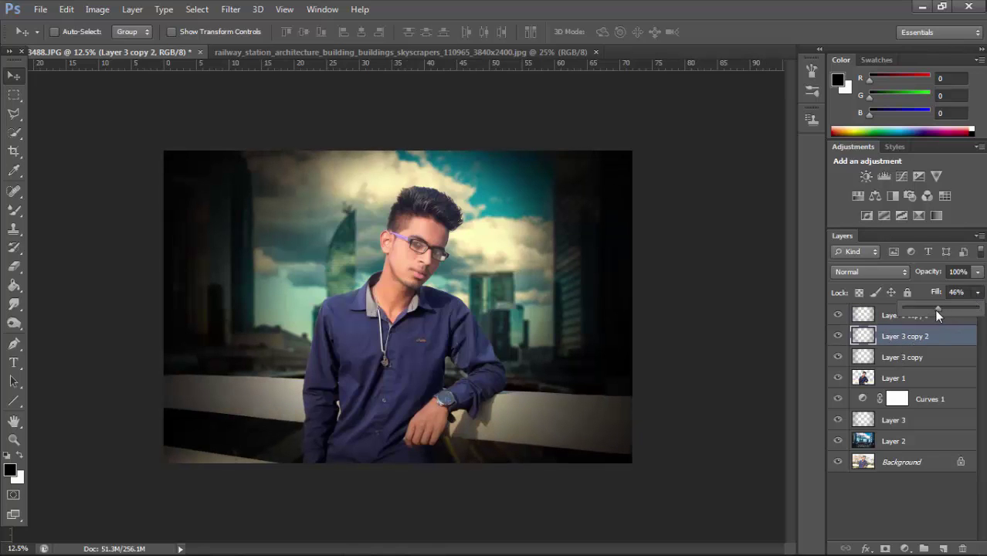
pyautogui.click(935, 315)
pyautogui.click(977, 292)
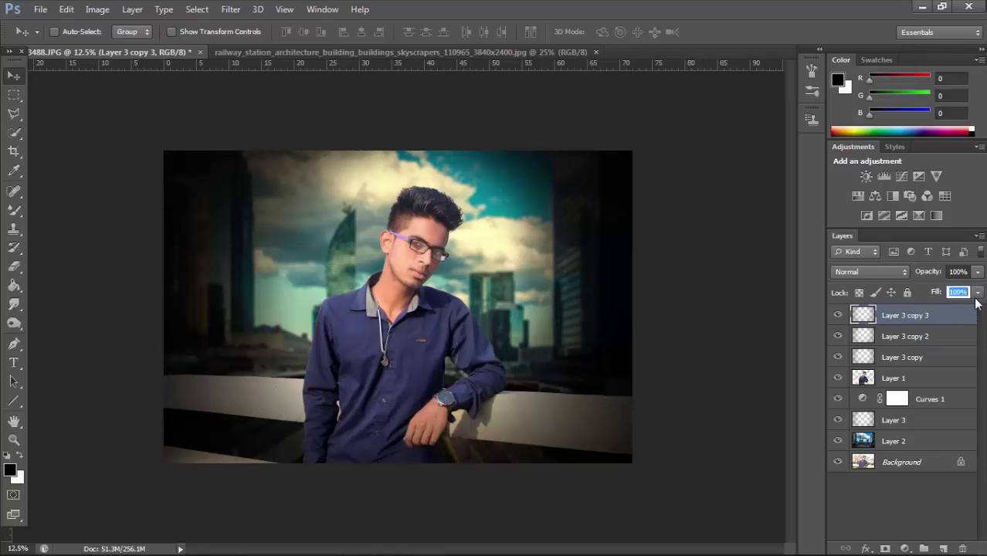
pyautogui.moveTo(977, 302); pyautogui.dragTo(955, 309)
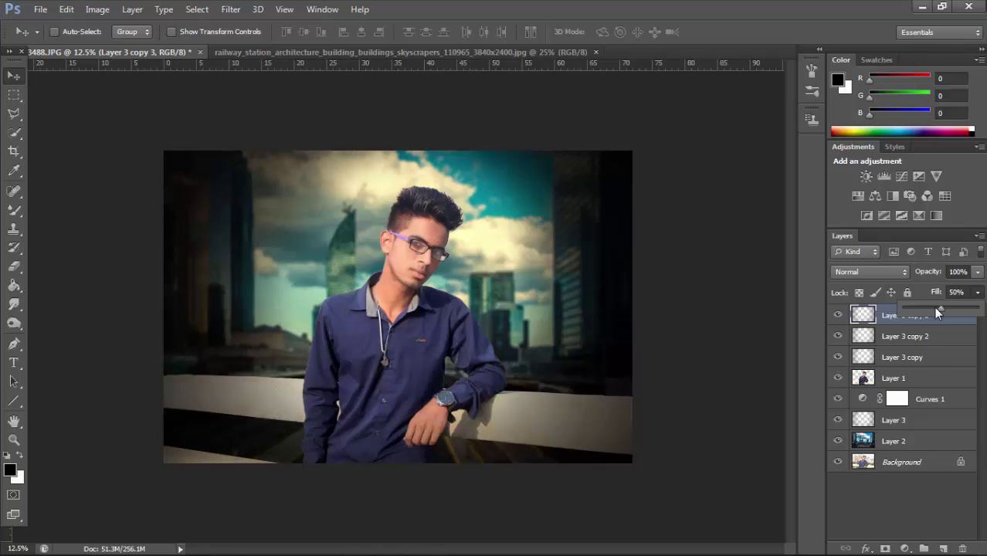
# Lower Layer 3 copy's Fill to about 73% and Layer 3's Fill to 77%.
pyautogui.click(903, 361)
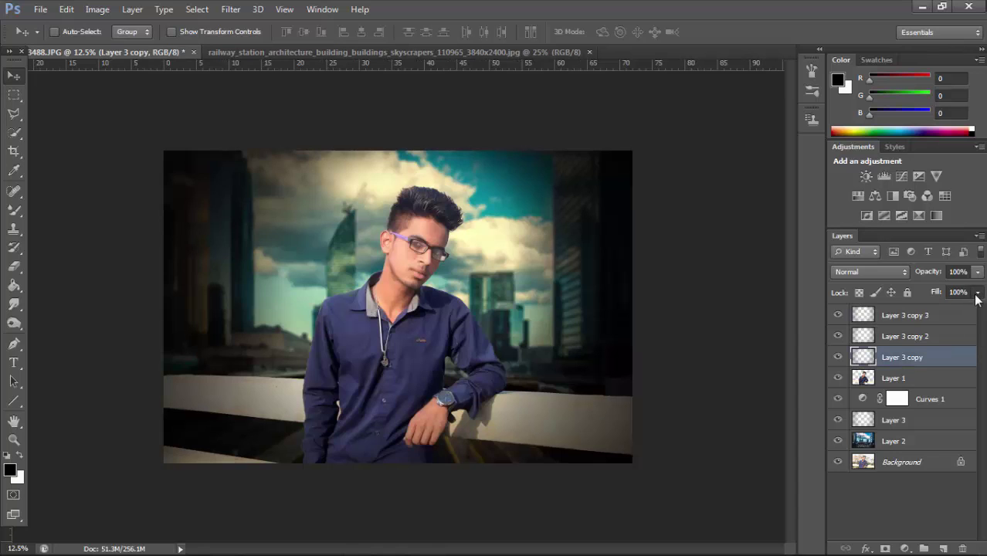
pyautogui.click(978, 300)
pyautogui.moveTo(978, 303); pyautogui.dragTo(965, 311)
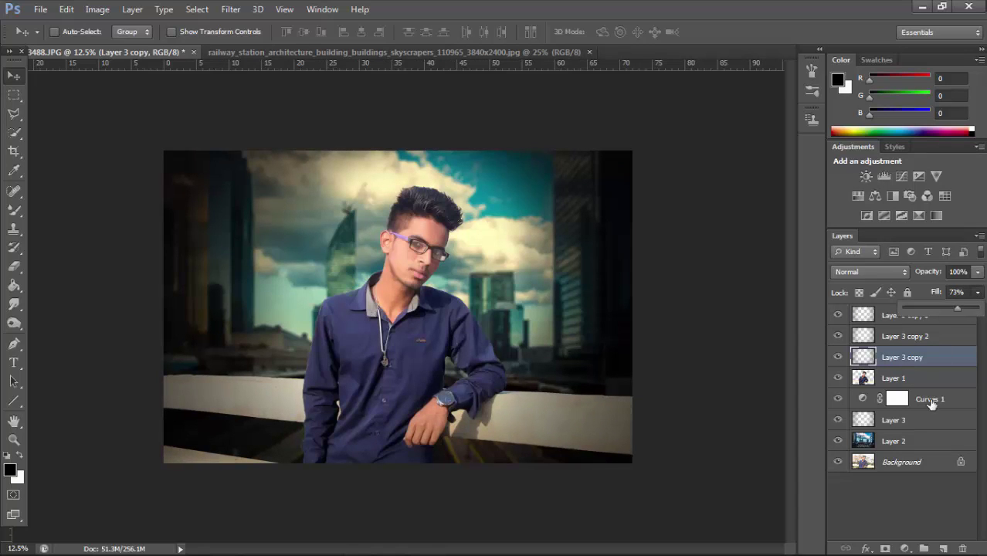
pyautogui.click(927, 420)
pyautogui.click(977, 292)
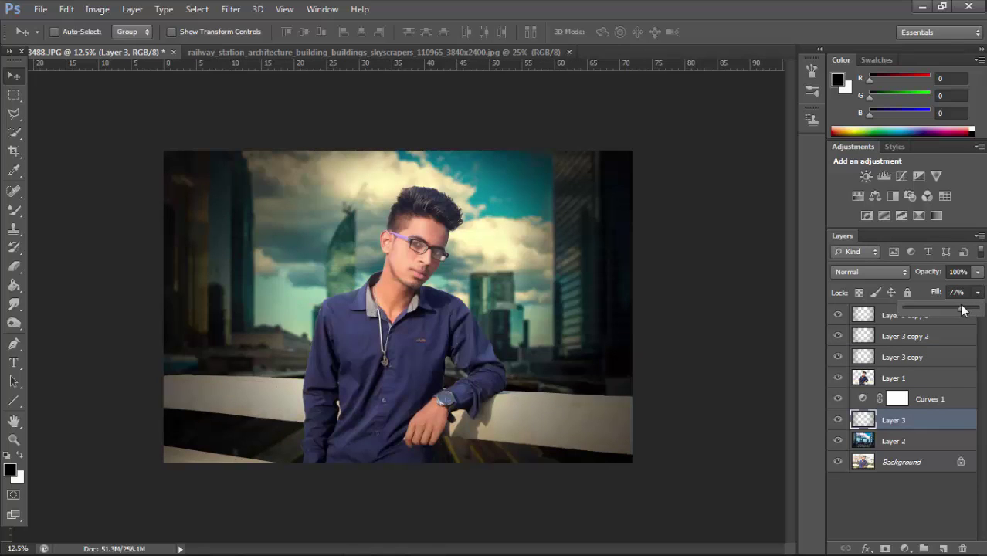
pyautogui.scroll(-2, 471, 359)
pyautogui.scroll(1, 376, 296)
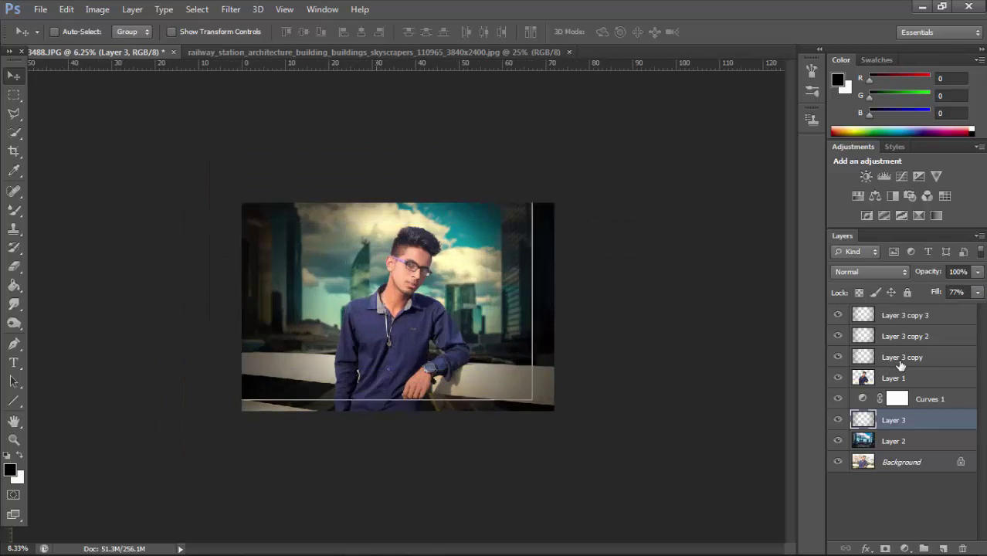
pyautogui.scroll(1, 375, 296)
# Add a Levels adjustment clipped to Layer 1, using the Blue channel with shadow input 2.
pyautogui.click(894, 378)
pyautogui.click(884, 177)
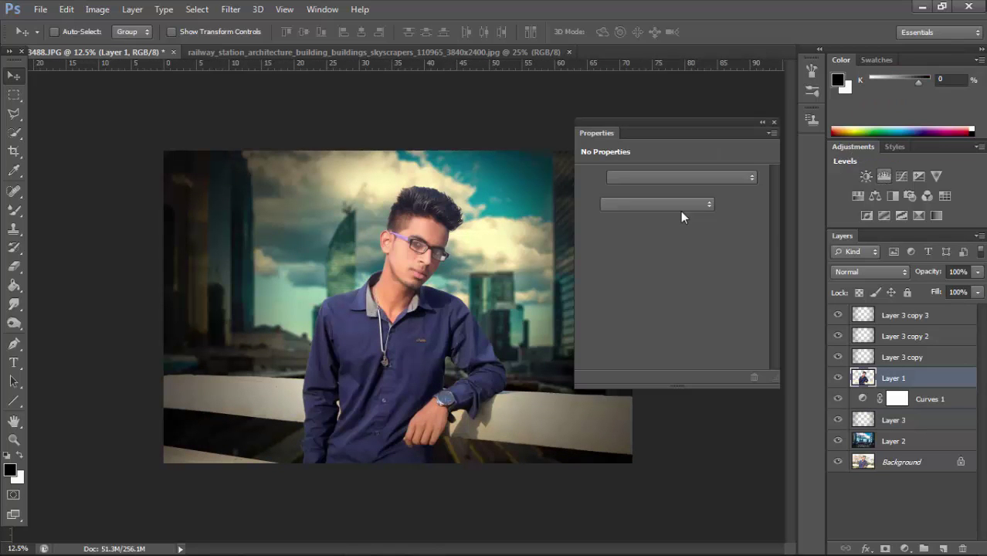
pyautogui.click(657, 203)
pyautogui.click(648, 255)
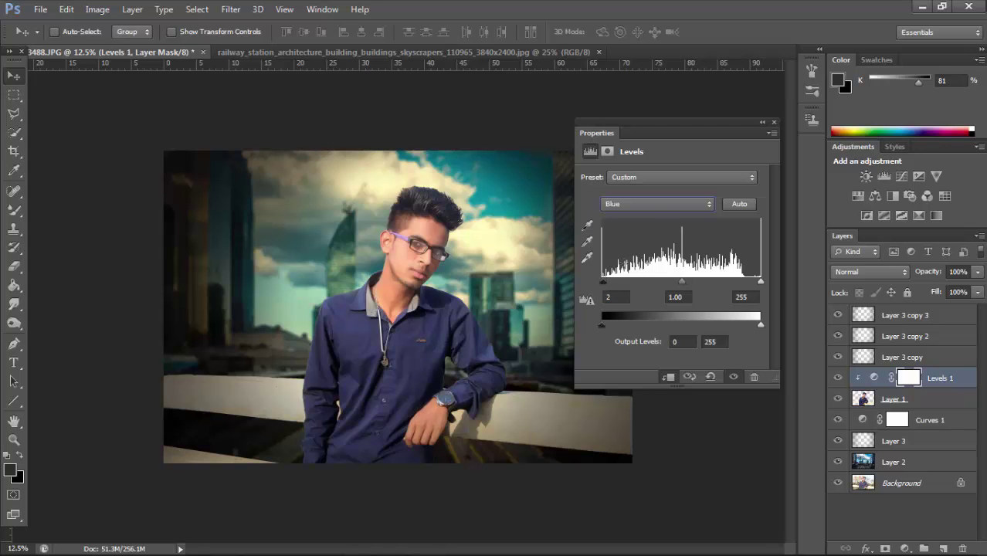
pyautogui.click(774, 122)
# Briefly hide Layer 1 to compare and zoom the composite to 33.3%.
pyautogui.hotkey('ctrl', '-')
pyautogui.hotkey('ctrl', '+')
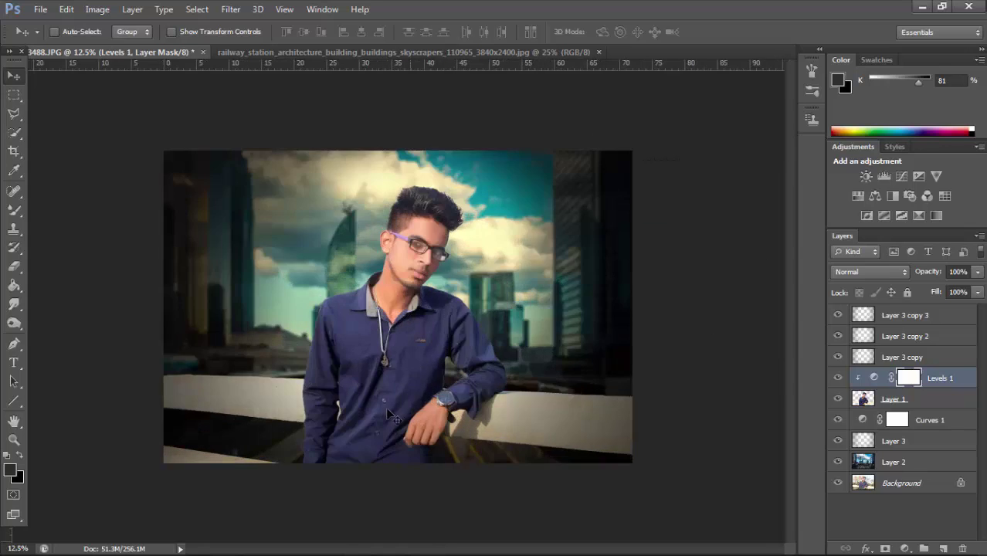
pyautogui.click(837, 398)
pyautogui.hotkey('ctrl', '+')
pyautogui.hotkey('ctrl', '+')
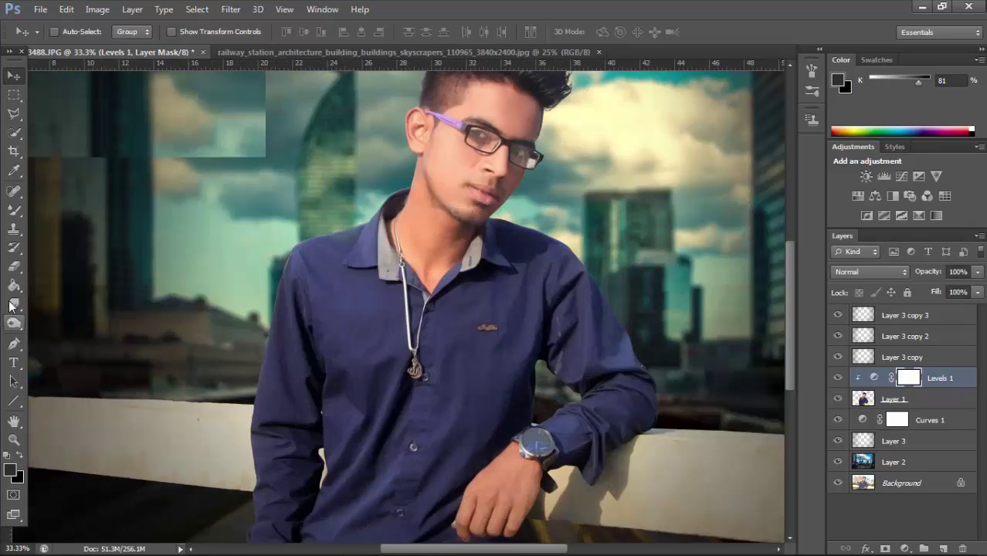
pyautogui.hotkey('ctrl', '+')
# Switch to the Blur Tool and make Layer 1, the man, the active layer.
pyautogui.rightClick(13, 285)
pyautogui.rightClick(13, 304)
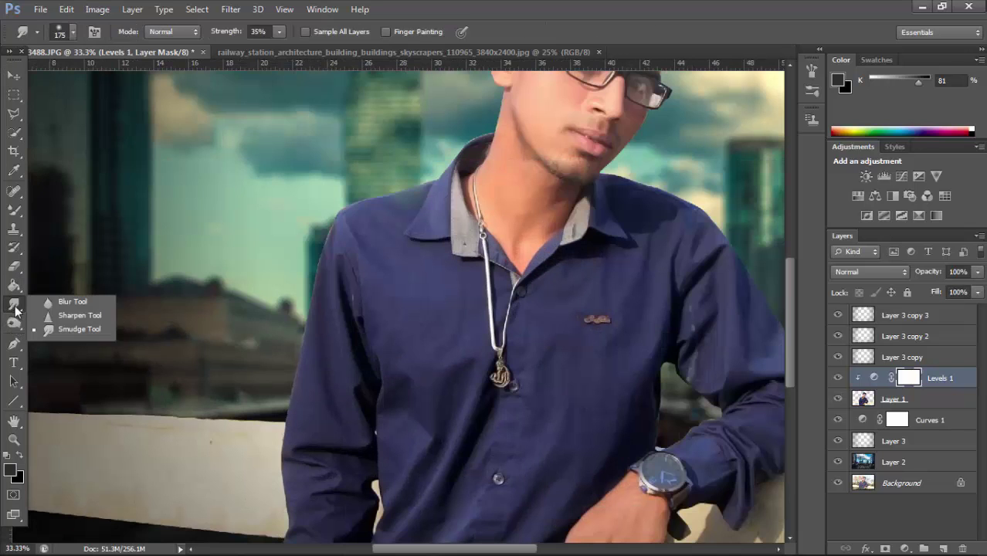
pyautogui.click(52, 307)
pyautogui.moveTo(366, 361); pyautogui.dragTo(639, 227)
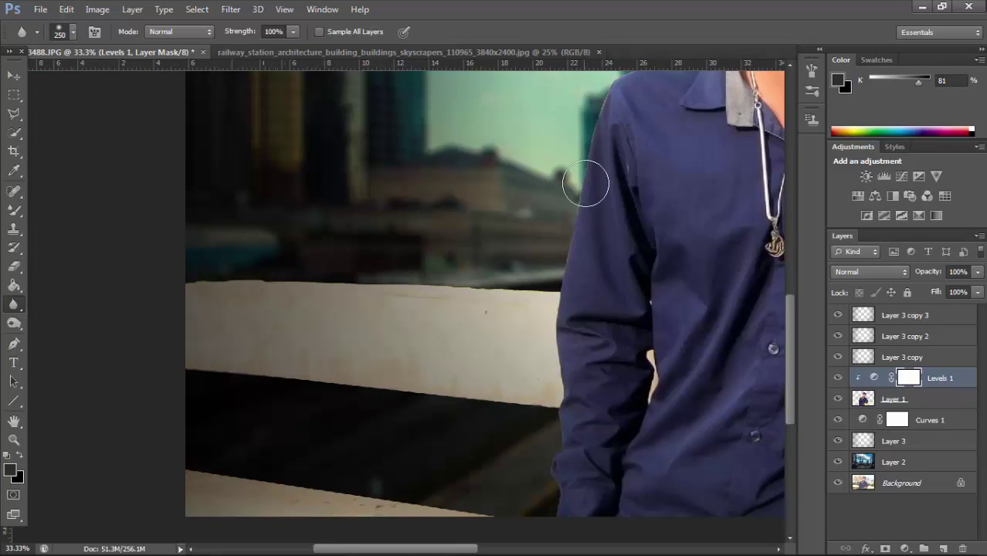
pyautogui.moveTo(588, 258); pyautogui.dragTo(502, 329)
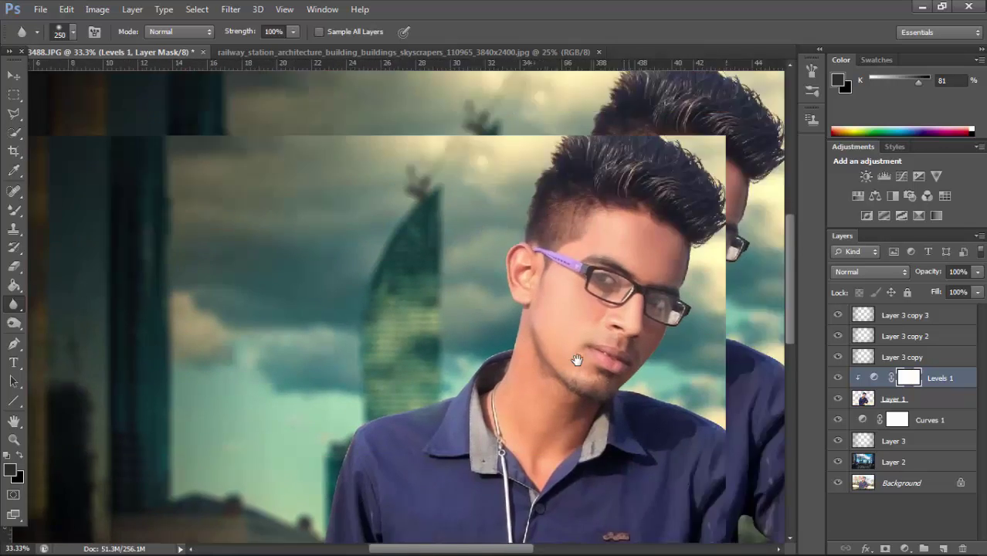
pyautogui.moveTo(687, 131); pyautogui.dragTo(467, 356)
pyautogui.moveTo(590, 420); pyautogui.dragTo(607, 195)
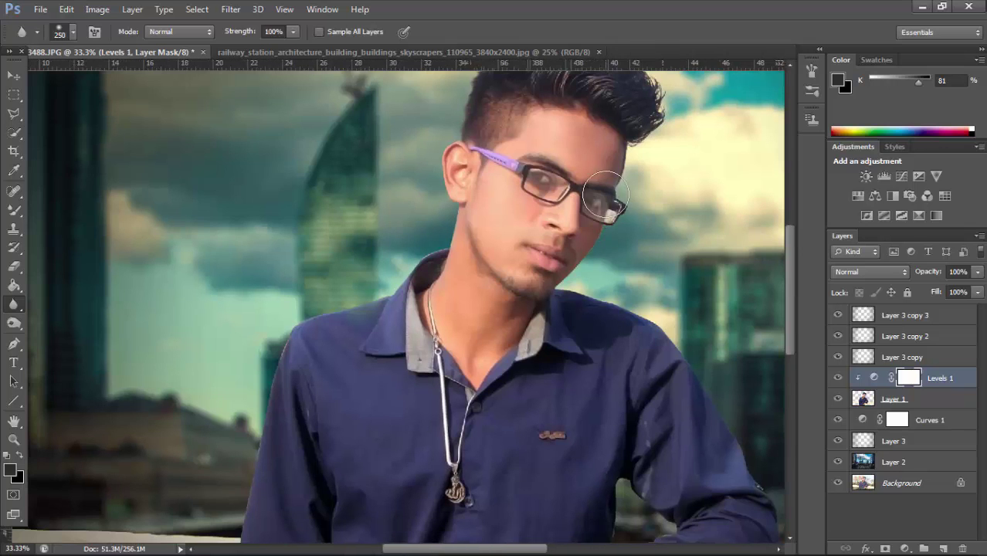
pyautogui.scroll(2, 606, 251)
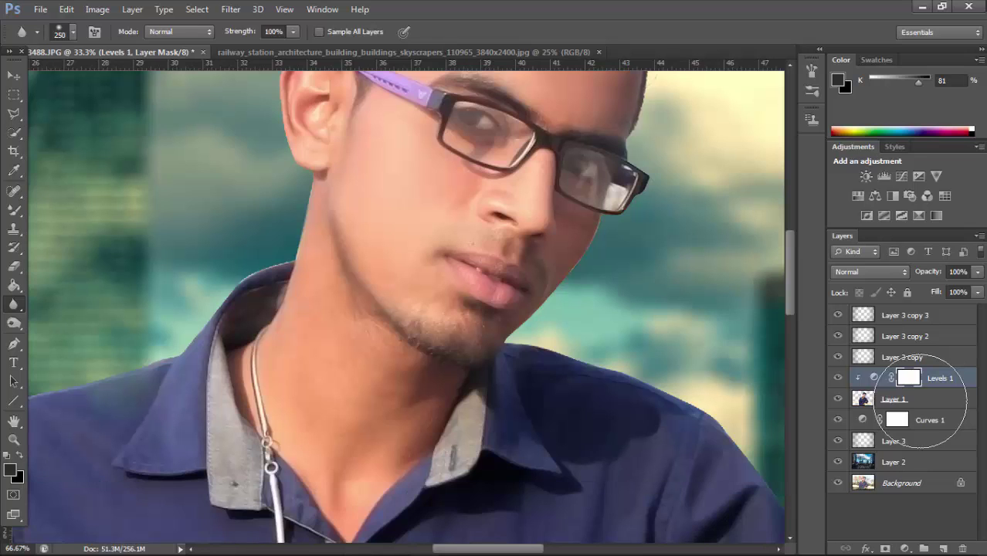
pyautogui.click(905, 401)
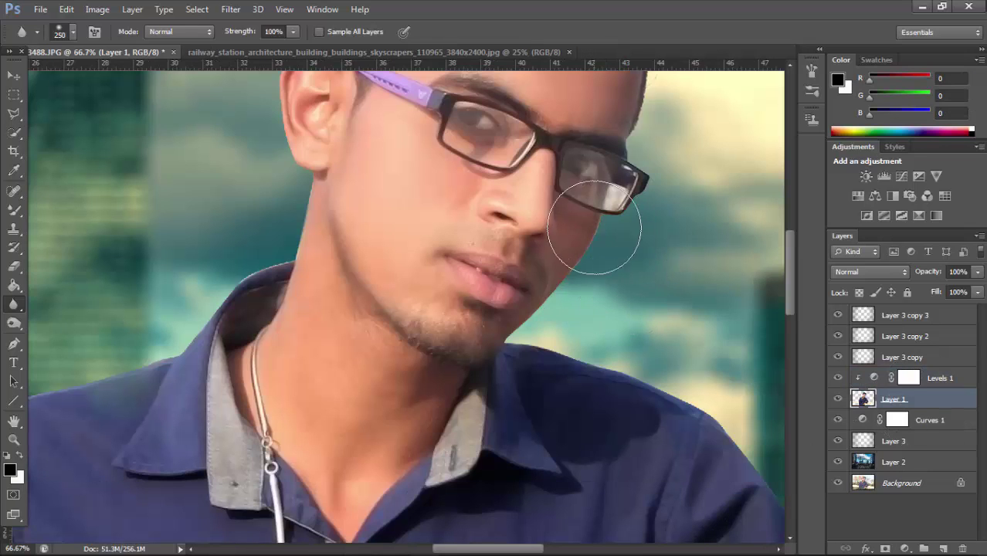
# Blur the man's sleeve outline where it meets the background.
pyautogui.scroll(1, 595, 287)
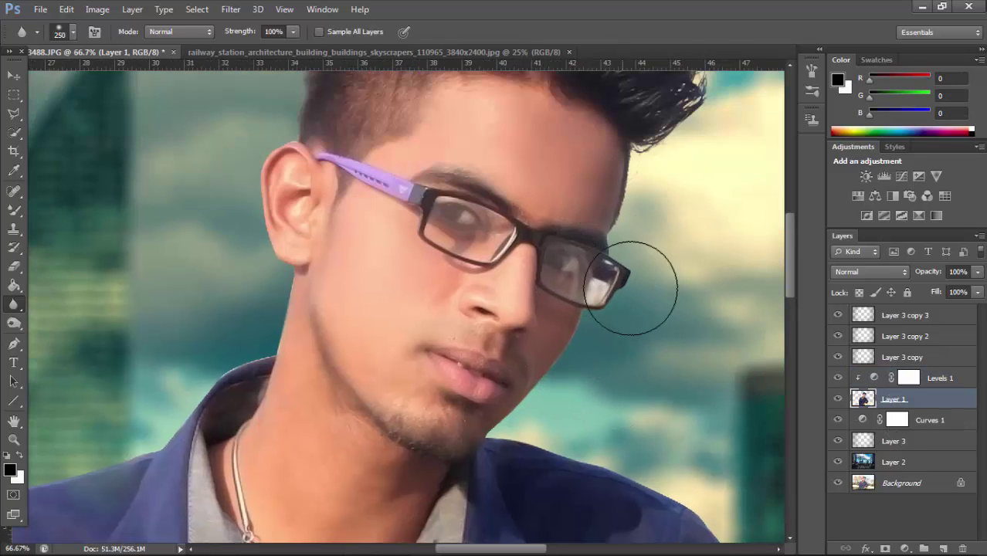
pyautogui.hscroll(-2, 357, 336)
pyautogui.scroll(-1, 357, 335)
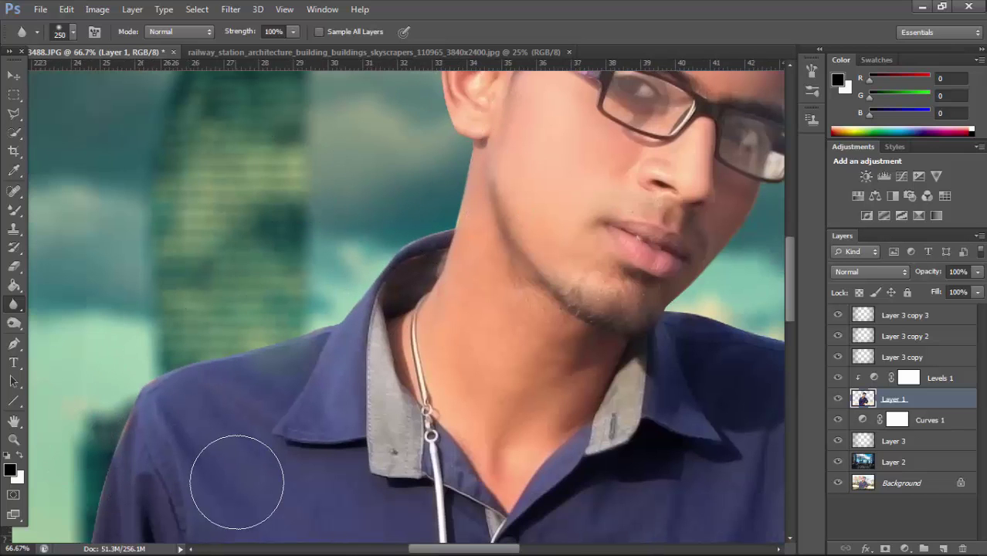
pyautogui.scroll(-3, 255, 463)
pyautogui.hscroll(-3, 292, 425)
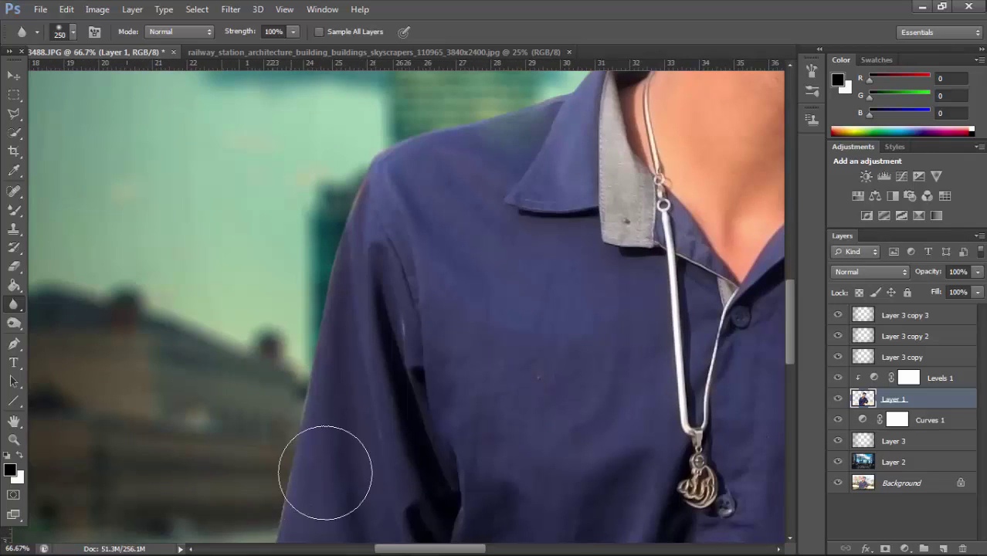
pyautogui.moveTo(404, 485)
pyautogui.mouseDown()
pyautogui.moveTo(374, 441)
pyautogui.moveTo(474, 176)
pyautogui.mouseUp()
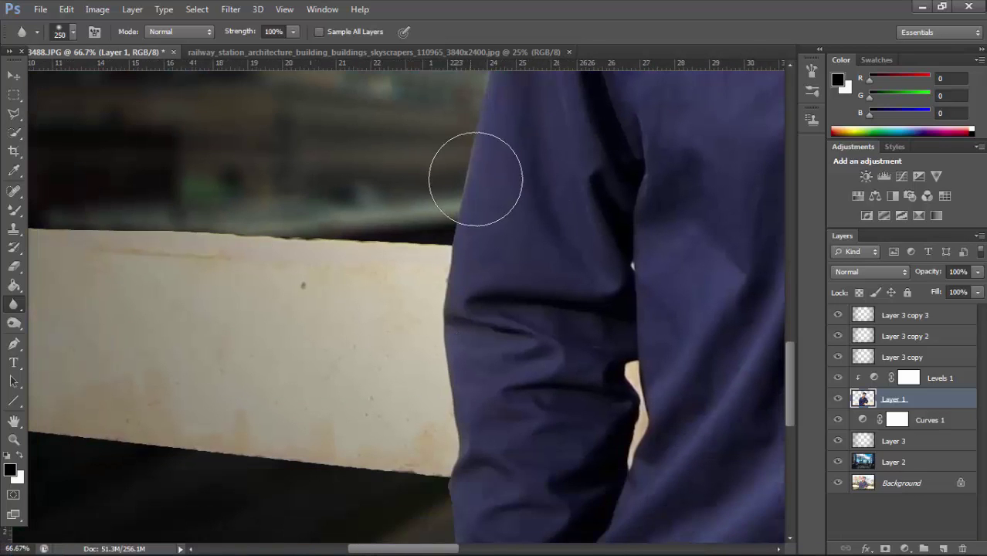
pyautogui.hscroll(1, 388, 266)
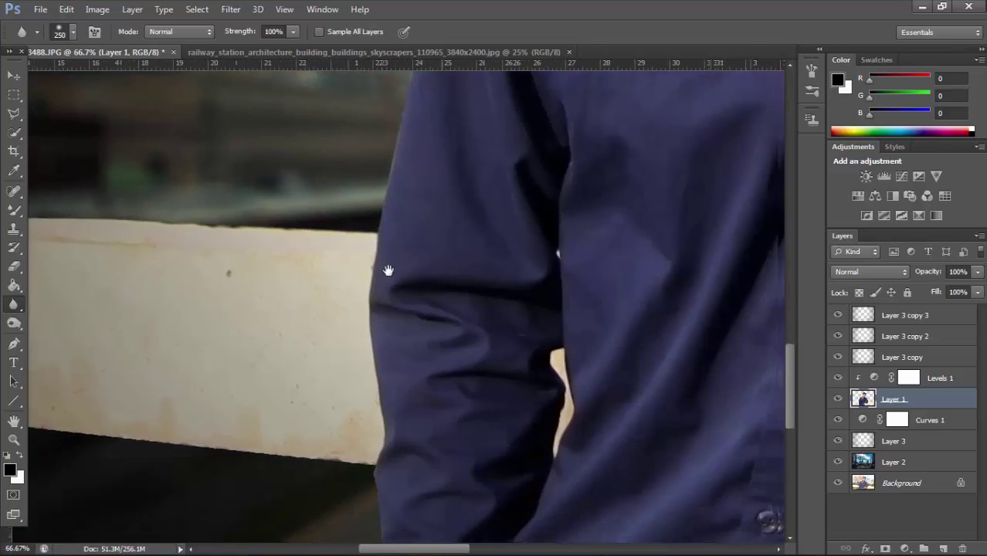
pyautogui.hscroll(3, 417, 266)
pyautogui.hscroll(3, 460, 265)
pyautogui.hscroll(5, 460, 266)
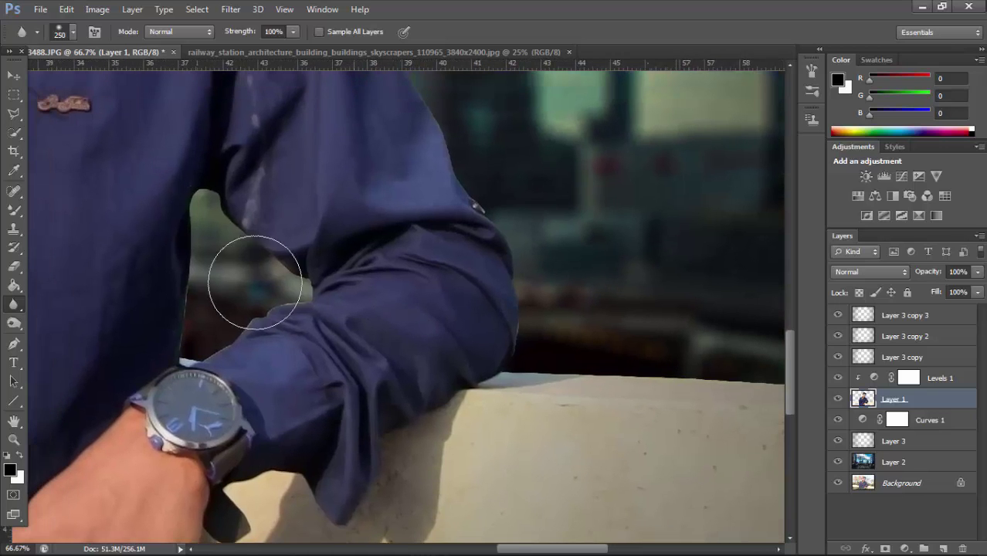
pyautogui.moveTo(212, 255)
pyautogui.mouseDown()
pyautogui.moveTo(185, 323)
pyautogui.moveTo(463, 375)
pyautogui.moveTo(506, 280)
pyautogui.moveTo(490, 198)
pyautogui.mouseUp()
# Blur the shoulder, neck and collar edges and the wall's top edge.
pyautogui.scroll(5, 489, 198)
pyautogui.hscroll(-2, 489, 198)
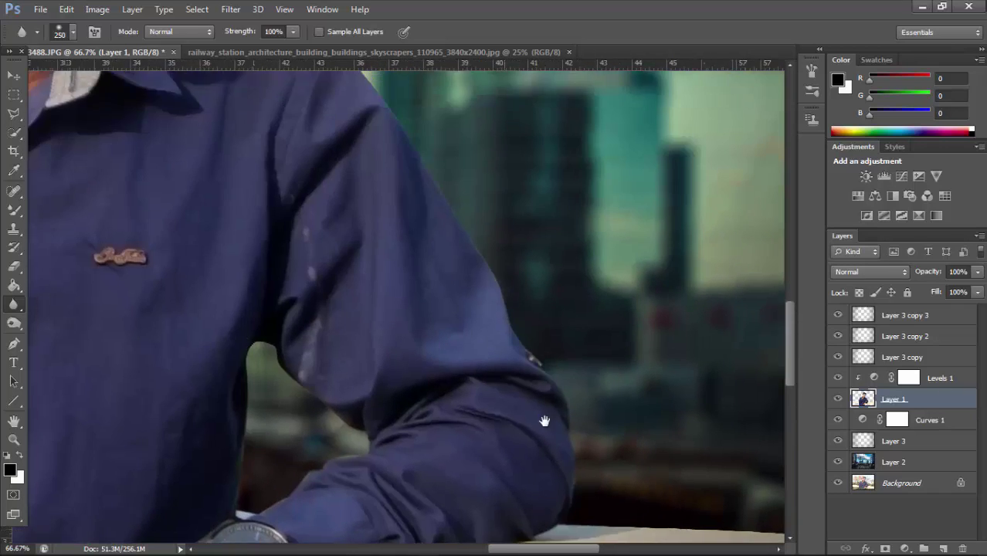
pyautogui.scroll(5, 464, 248)
pyautogui.moveTo(465, 254)
pyautogui.mouseDown()
pyautogui.moveTo(522, 331)
pyautogui.moveTo(463, 298)
pyautogui.mouseUp()
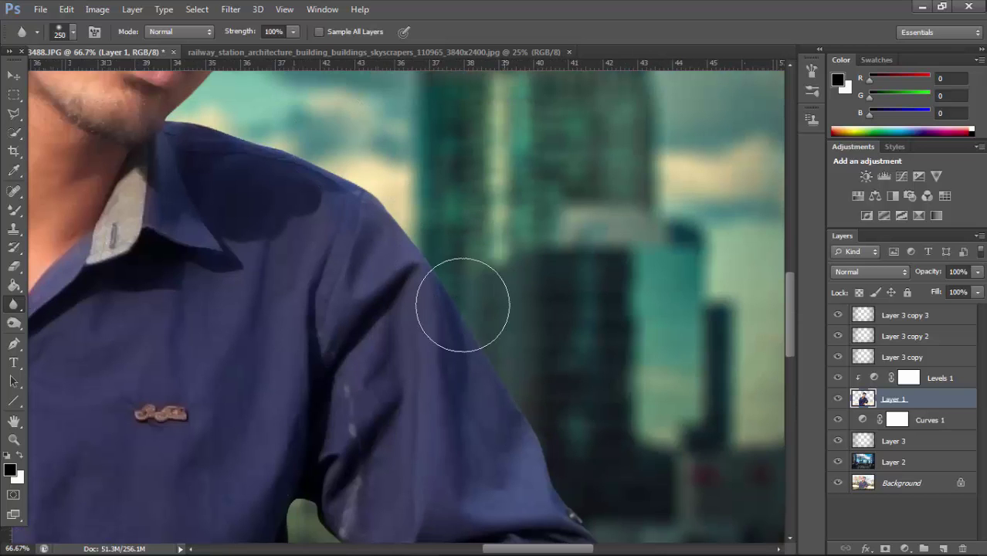
pyautogui.moveTo(194, 158); pyautogui.dragTo(202, 121)
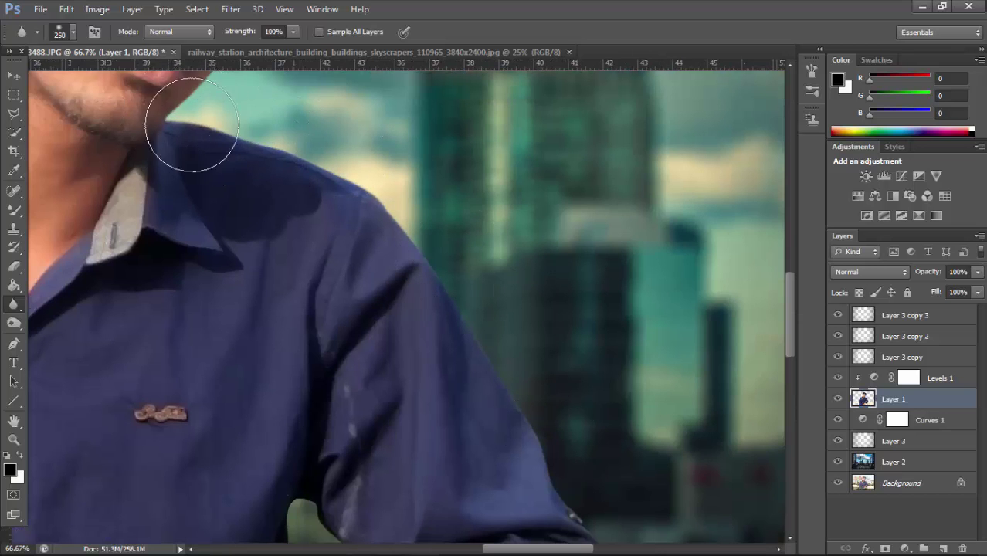
pyautogui.moveTo(741, 464)
pyautogui.mouseDown()
pyautogui.moveTo(590, 335)
pyautogui.moveTo(478, 213)
pyautogui.mouseUp()
pyautogui.moveTo(276, 243)
pyautogui.mouseDown()
pyautogui.moveTo(535, 265)
pyautogui.moveTo(326, 249)
pyautogui.mouseUp()
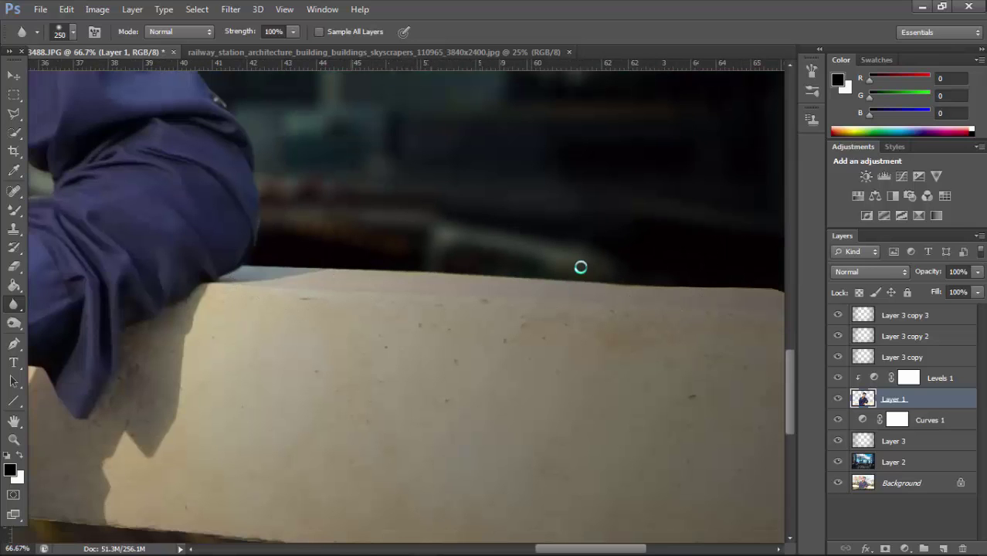
pyautogui.moveTo(607, 265)
pyautogui.mouseDown()
pyautogui.moveTo(441, 291)
pyautogui.moveTo(610, 293)
pyautogui.mouseUp()
pyautogui.hotkey('ctrl', '-')
pyautogui.hotkey('ctrl', '-')
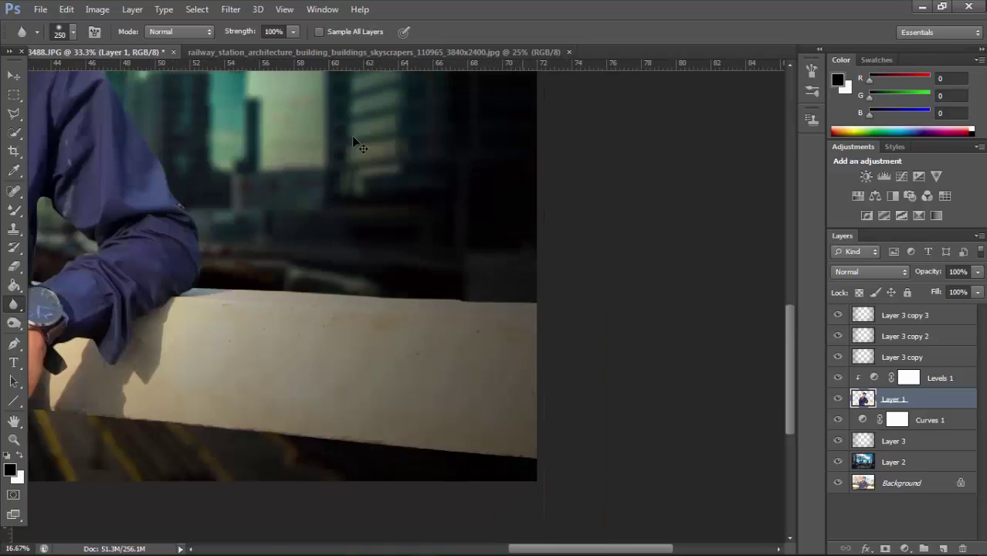
pyautogui.hotkey('ctrl', '-')
pyautogui.hotkey('ctrl', '-')
# Flatten all layers into a single Background layer.
pyautogui.click(132, 10)
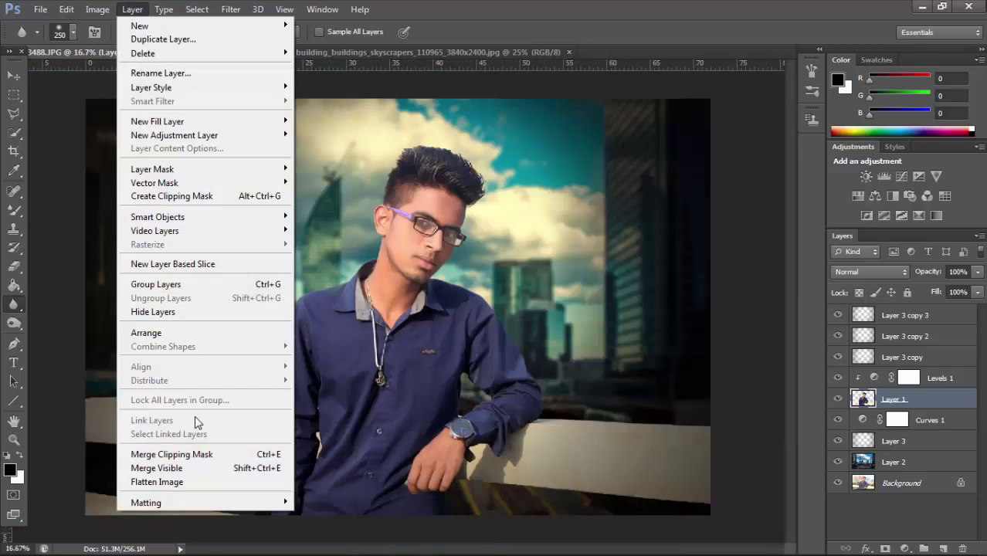
pyautogui.click(534, 288)
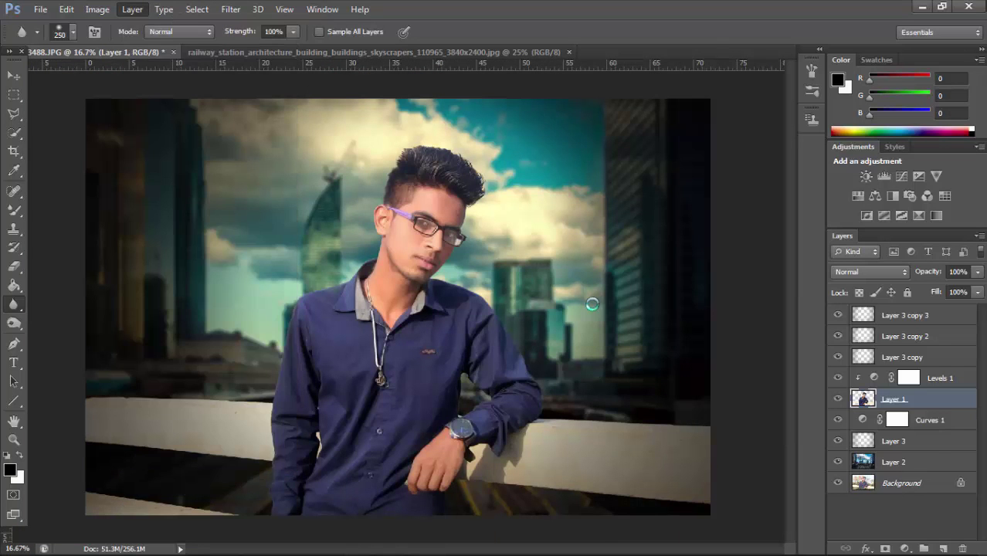
pyautogui.hotkey('ctrl', '-')
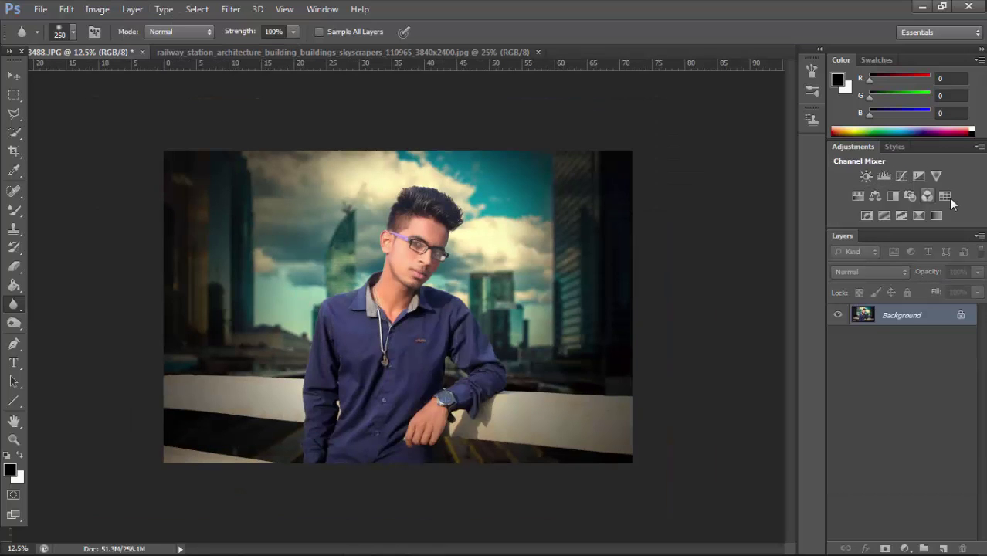
# Add a Curves layer with the Blue curve lowered in highlights and raised in shadows.
pyautogui.click(902, 178)
pyautogui.click(683, 193)
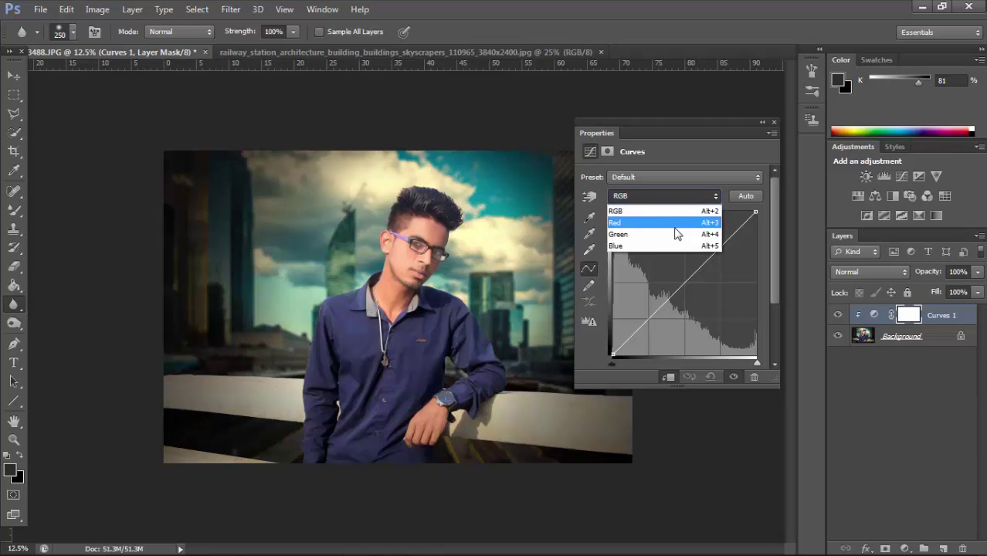
pyautogui.click(678, 249)
pyautogui.moveTo(752, 210); pyautogui.dragTo(755, 225)
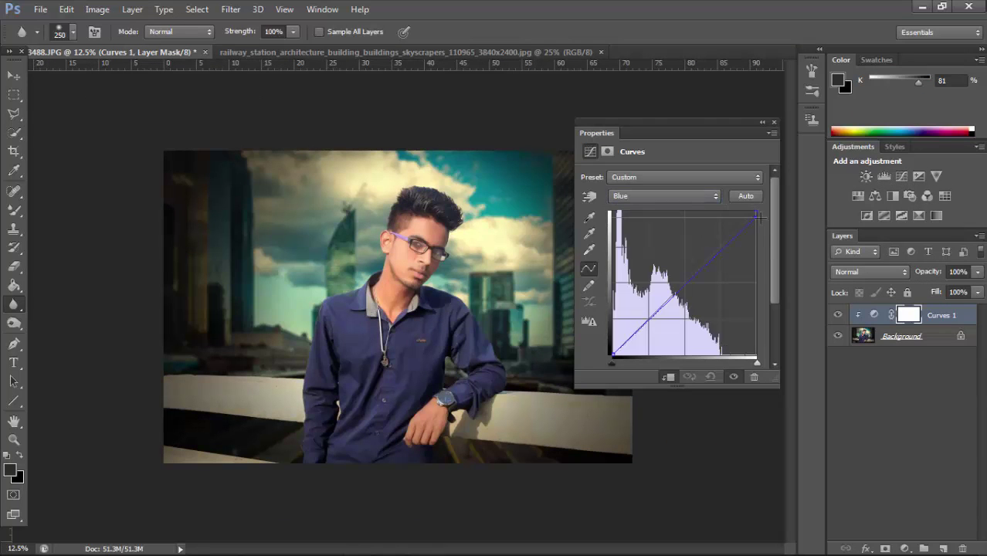
pyautogui.moveTo(612, 355); pyautogui.dragTo(607, 340)
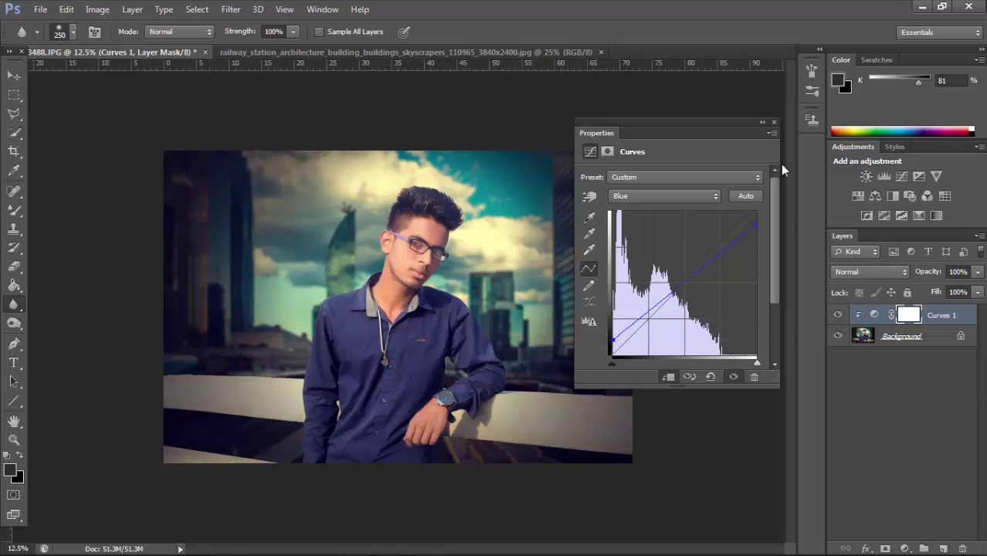
pyautogui.click(775, 123)
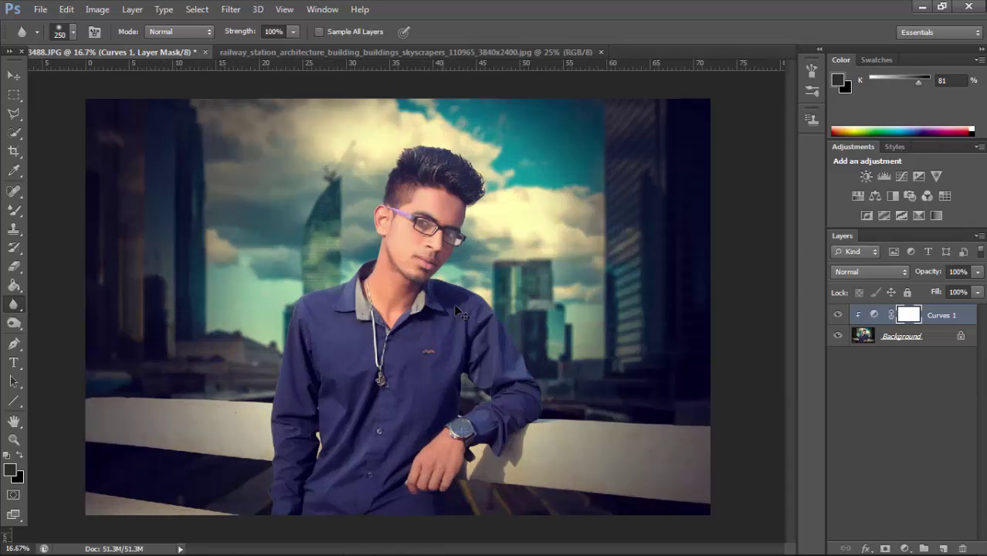
# Merge the Curves 1 adjustment down into the Background.
pyautogui.hotkey('ctrl', 'e')
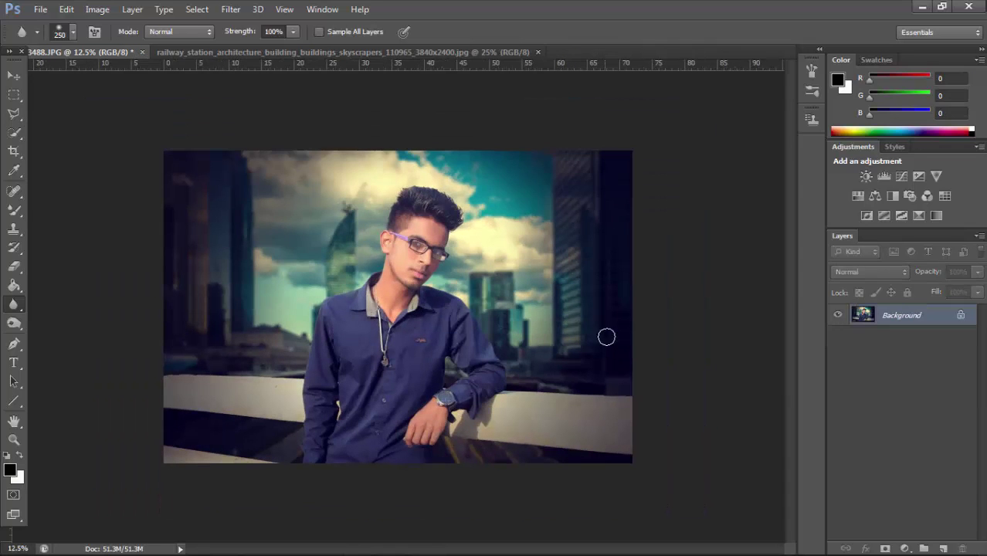
pyautogui.hotkey('ctrl', '-')
pyautogui.hotkey('ctrl', '+')
# Add a Color Lookup adjustment layer using the FoggyNight.3DL look.
pyautogui.click(945, 196)
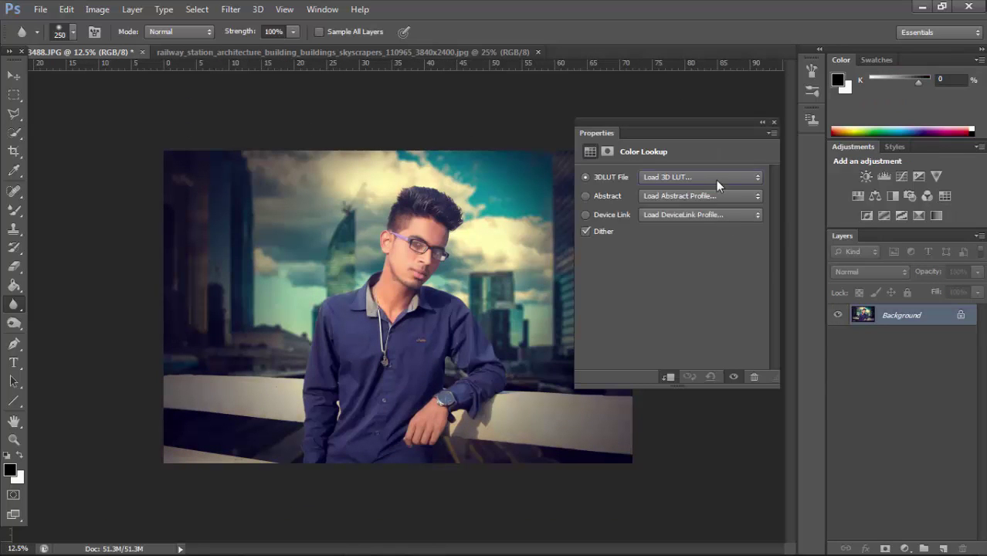
pyautogui.click(716, 178)
pyautogui.click(725, 234)
pyautogui.press('Down')
pyautogui.press('Down')
pyautogui.press('Down')
pyautogui.press('Down')
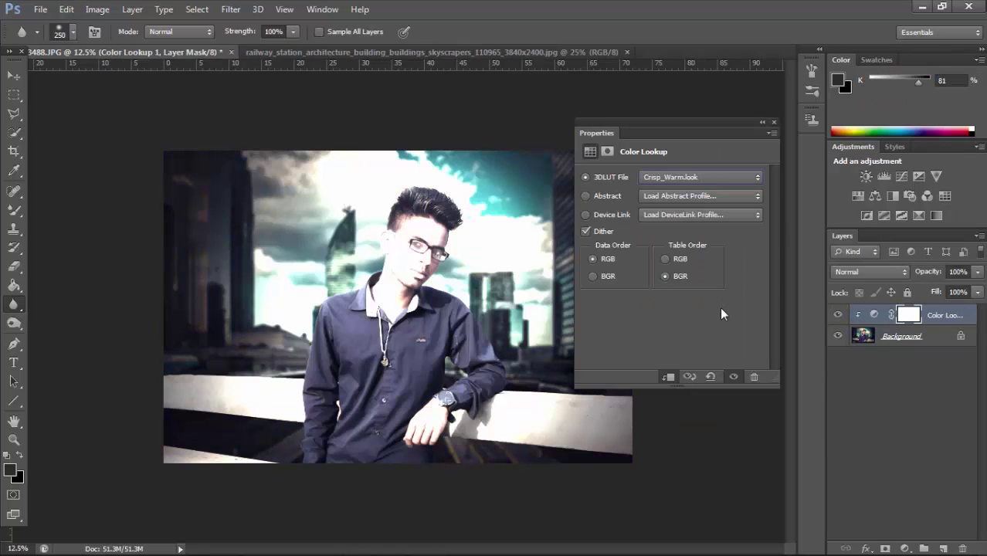
pyautogui.press('Down')
pyautogui.press('Down')
pyautogui.press('Down')
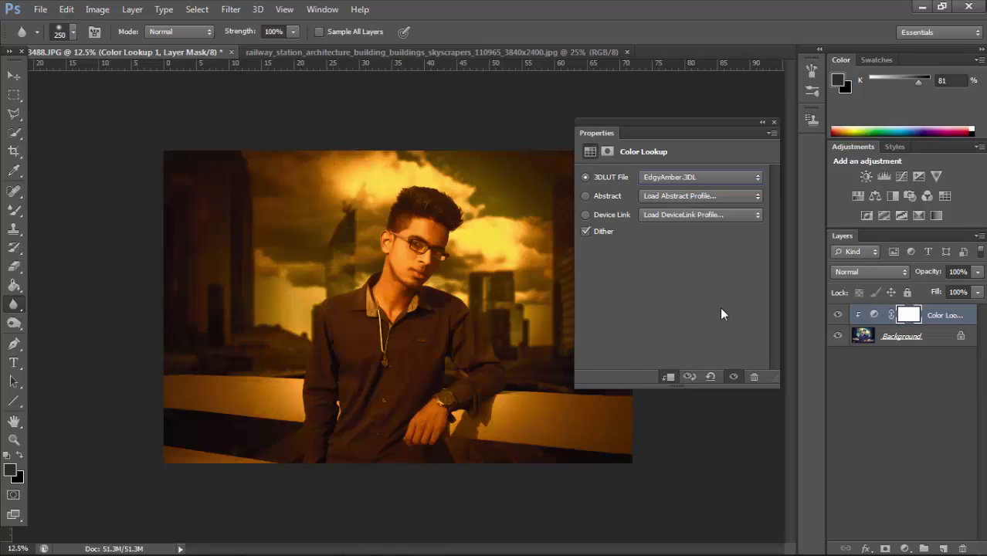
pyautogui.press('Down')
pyautogui.press('Down')
pyautogui.press('Up')
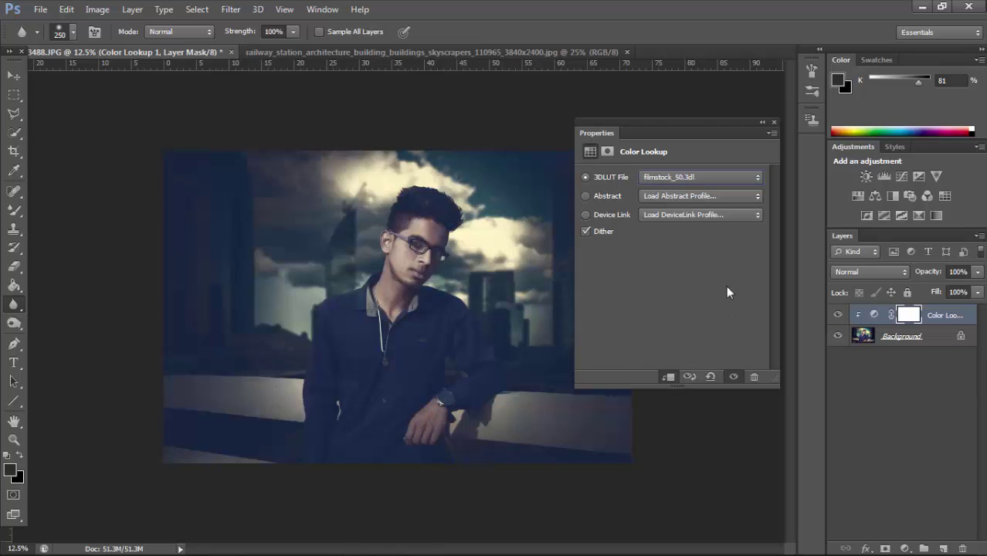
pyautogui.press('Down')
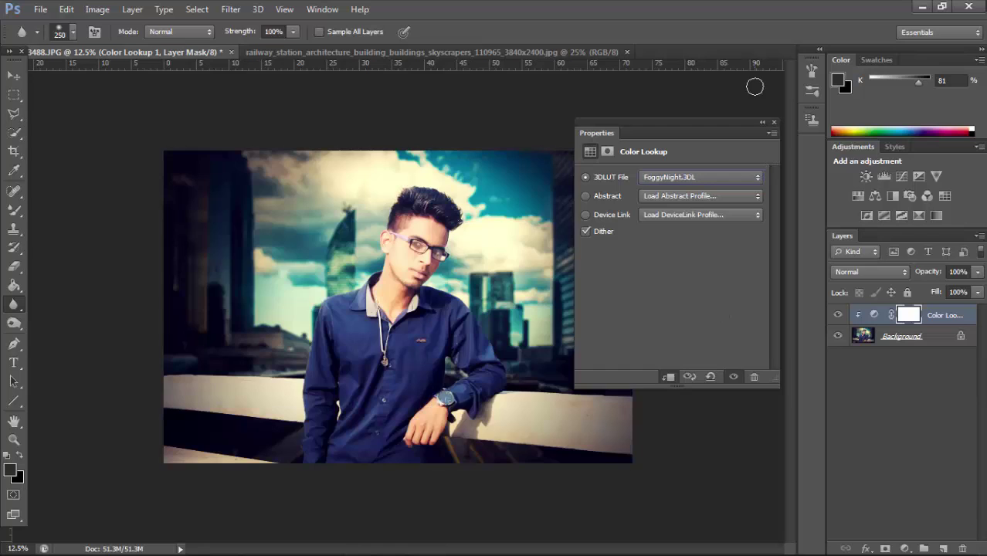
pyautogui.press('Up')
pyautogui.click(774, 122)
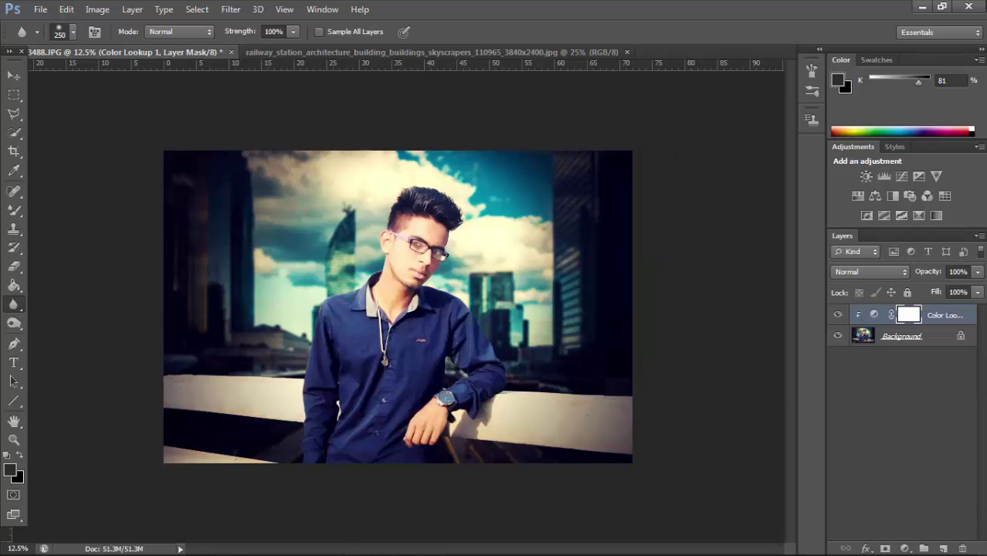
# Set the Color Lookup layer's Fill to 27% and merge it into the photo.
pyautogui.click(976, 293)
pyautogui.moveTo(941, 309); pyautogui.dragTo(936, 307)
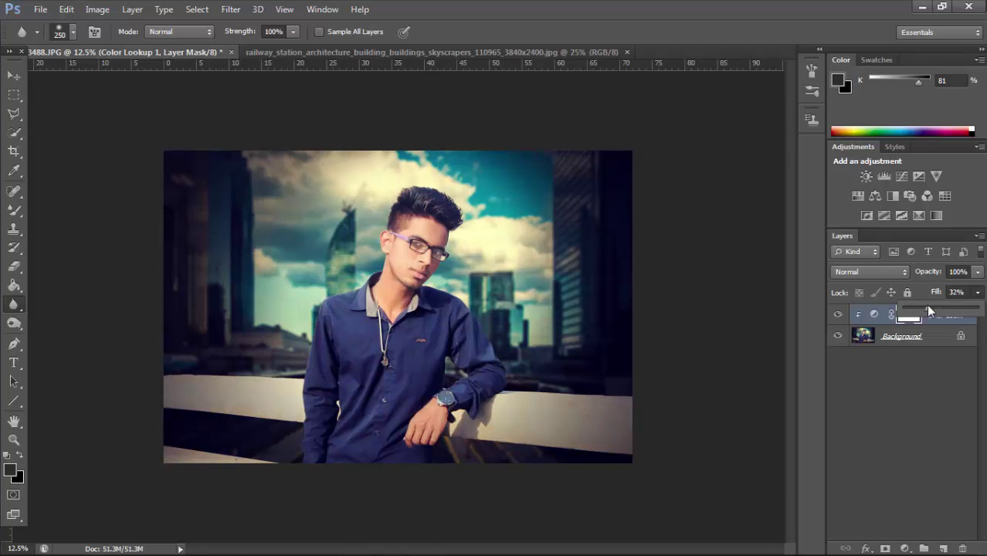
pyautogui.click(846, 320)
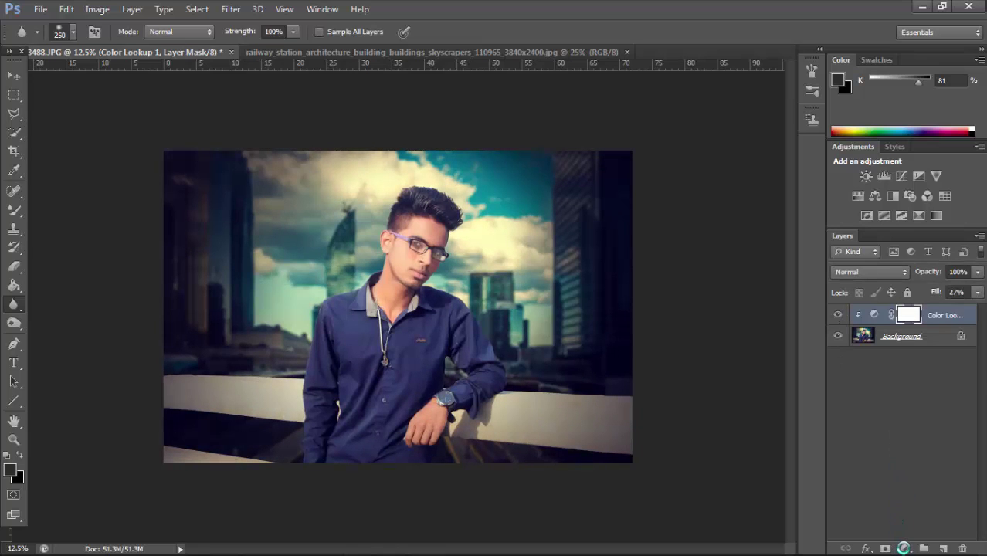
pyautogui.press('Delete')
# Add a Linear Gradient Fill layer at 90°, nudging the gradient slightly upward.
pyautogui.click(904, 548)
pyautogui.click(852, 249)
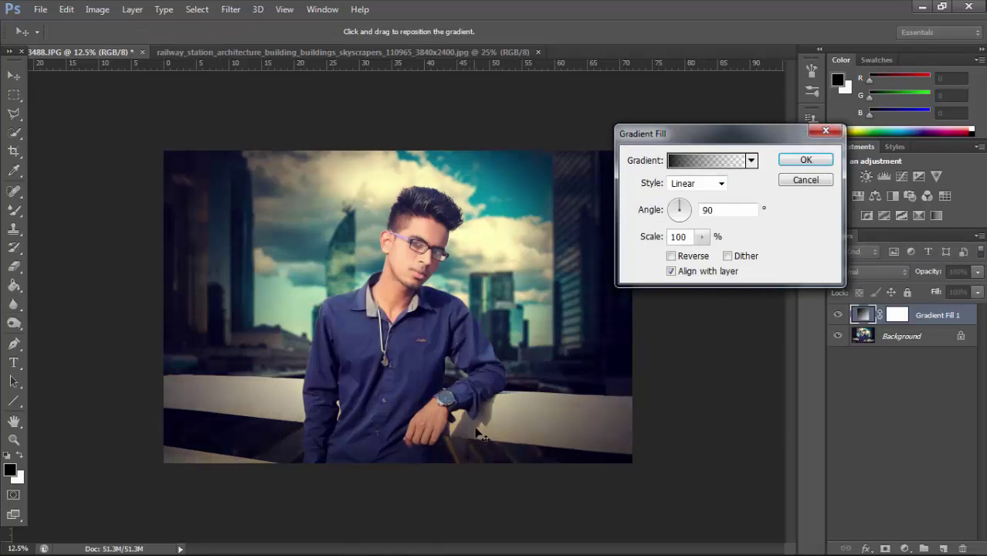
pyautogui.moveTo(476, 429); pyautogui.dragTo(477, 422)
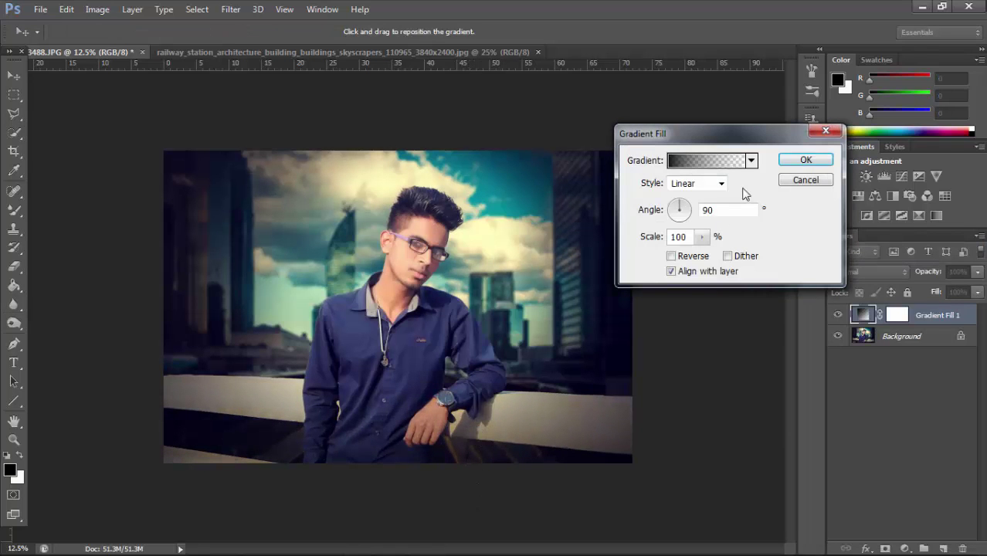
pyautogui.click(805, 160)
# Merge Gradient Fill 1 down into the Background at 12.5% view.
pyautogui.press('r')
pyautogui.hotkey('ctrl', '-')
pyautogui.hotkey('ctrl', '-')
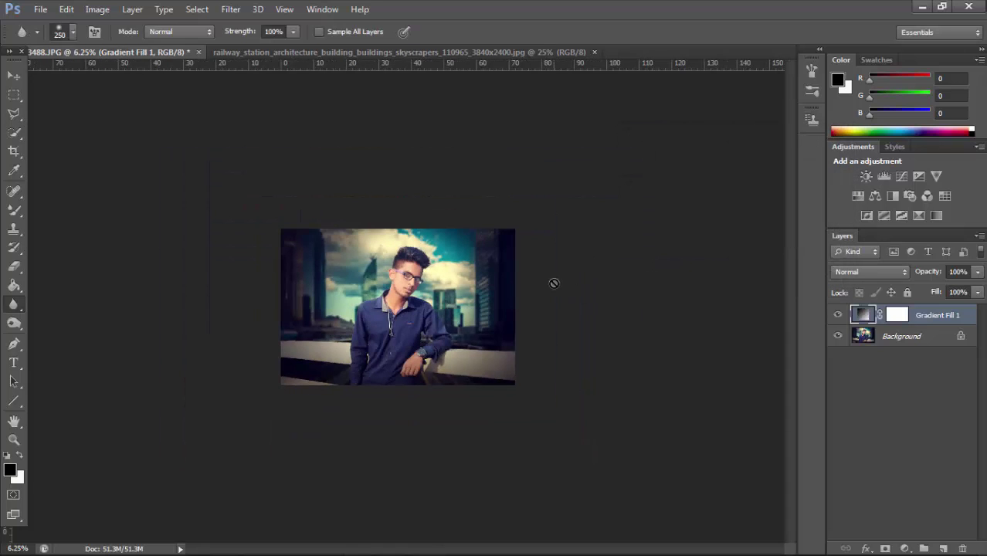
pyautogui.hotkey('ctrl', '+')
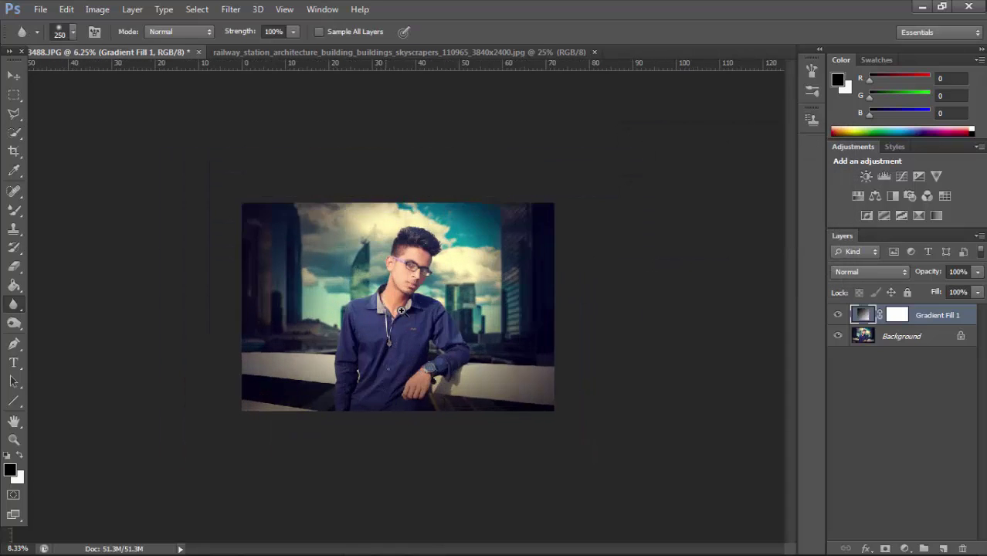
pyautogui.hotkey('ctrl', '+')
pyautogui.hotkey('ctrl', 'e')
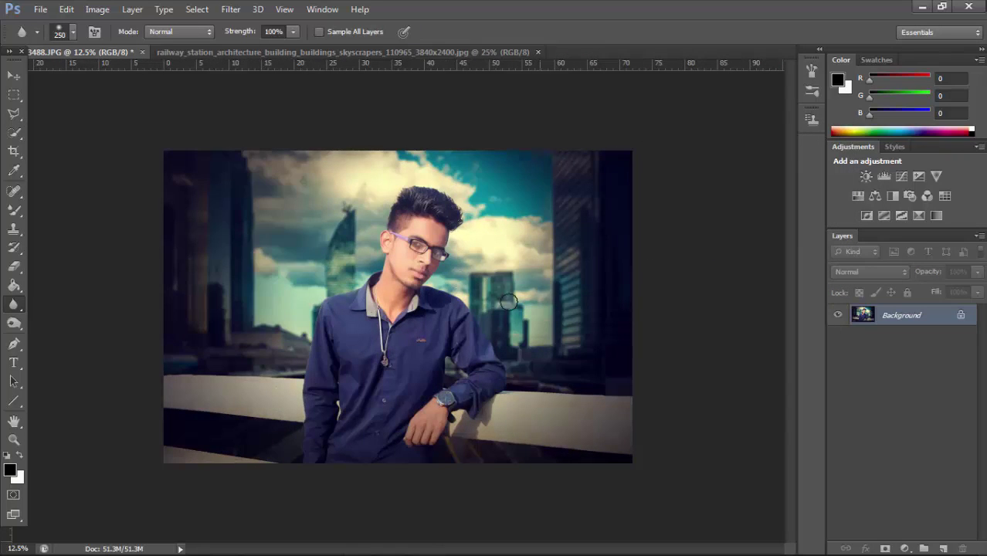
# Zoom in to inspect the man's face and shirt collar, then zoom back out.
pyautogui.scroll(1, 412, 246)
pyautogui.scroll(1, 425, 340)
pyautogui.scroll(1, 440, 309)
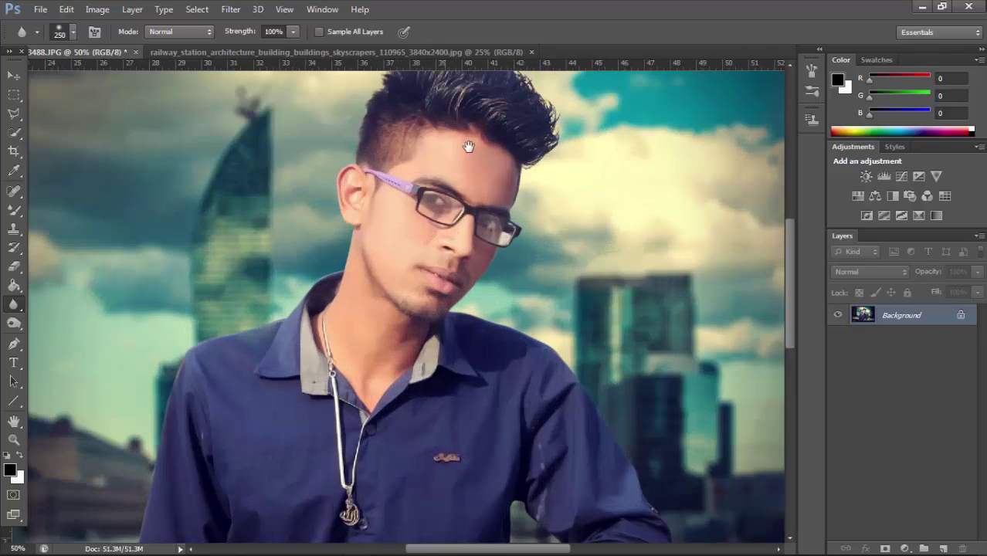
pyautogui.scroll(1, 456, 342)
pyautogui.moveTo(456, 343); pyautogui.dragTo(459, 352)
pyautogui.scroll(1, 476, 267)
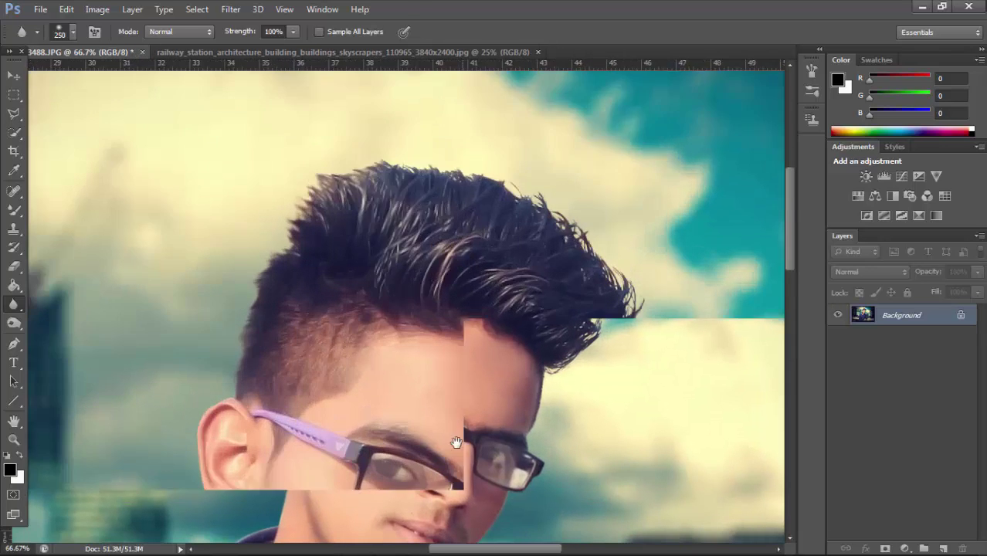
pyautogui.moveTo(456, 442)
pyautogui.mouseDown()
pyautogui.moveTo(429, 390)
pyautogui.moveTo(531, 249)
pyautogui.mouseUp()
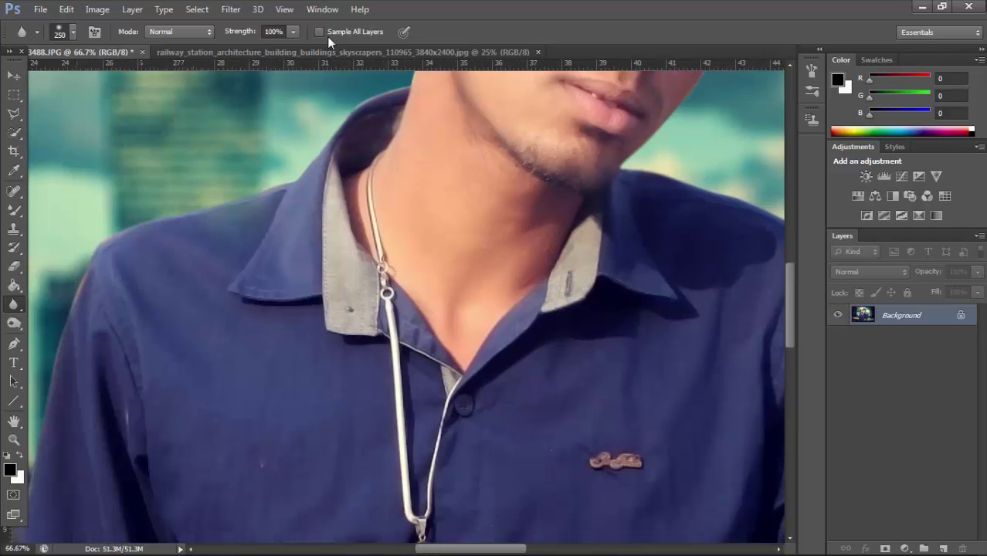
pyautogui.hotkey('ctrl', '-')
pyautogui.hotkey('ctrl', '-')
pyautogui.hotkey('ctrl', '-')
pyautogui.hotkey('ctrl', '-')
# Apply Unsharp Mask (Amount 18%, Radius 168.8 px, Threshold 0), then open and cancel Save As.
pyautogui.click(232, 10)
pyautogui.moveTo(246, 224)
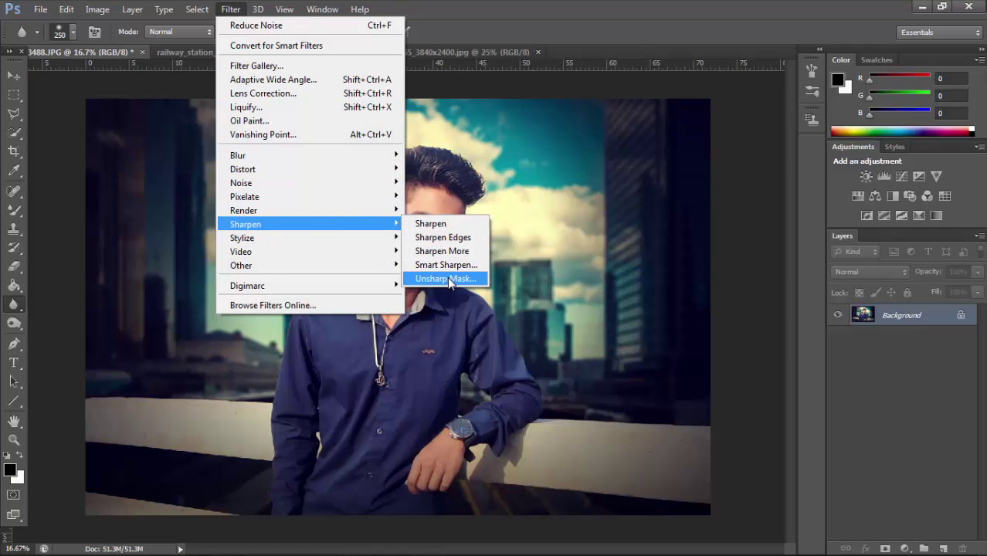
pyautogui.click(445, 279)
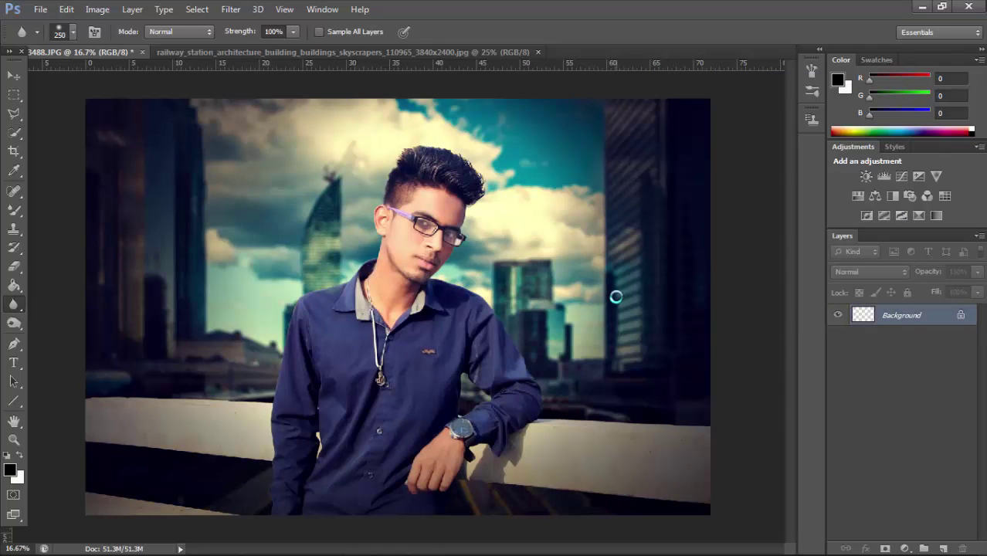
pyautogui.hotkey('ctrl', '-')
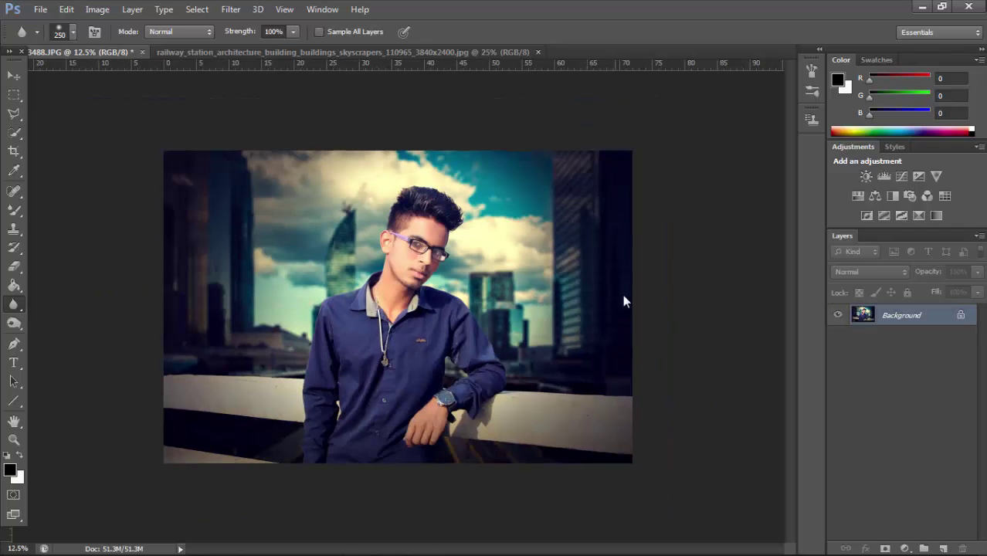
pyautogui.hotkey('ctrl', 'shift', 's')
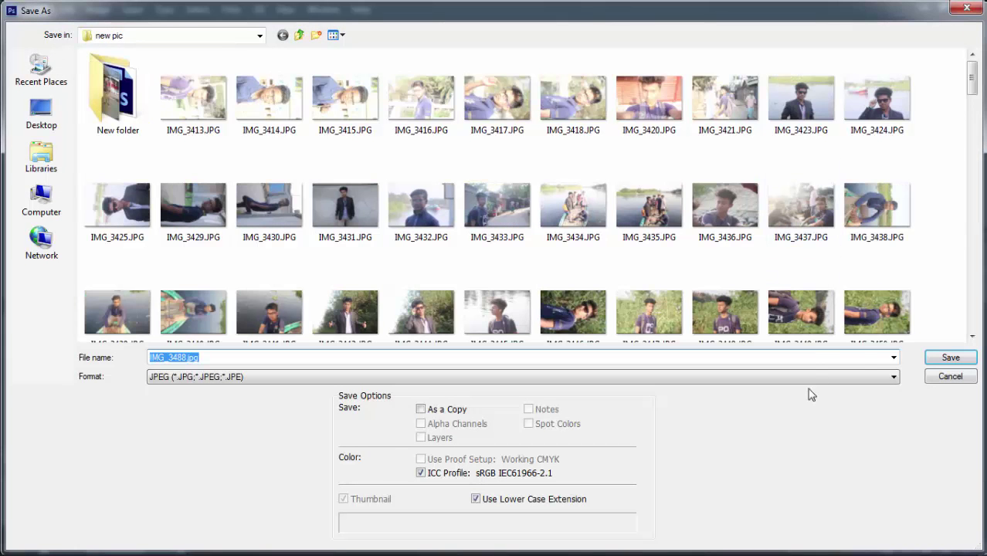
pyautogui.click(951, 377)
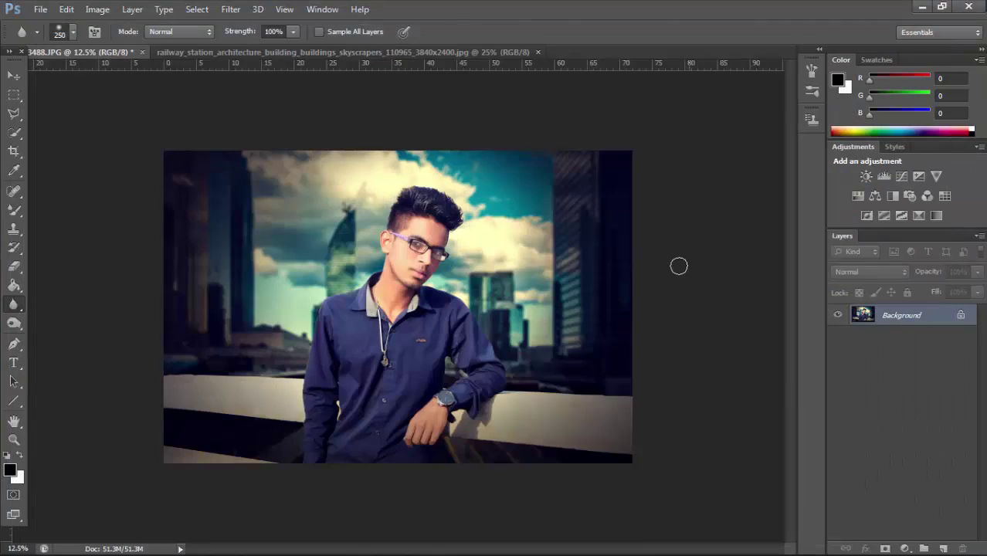